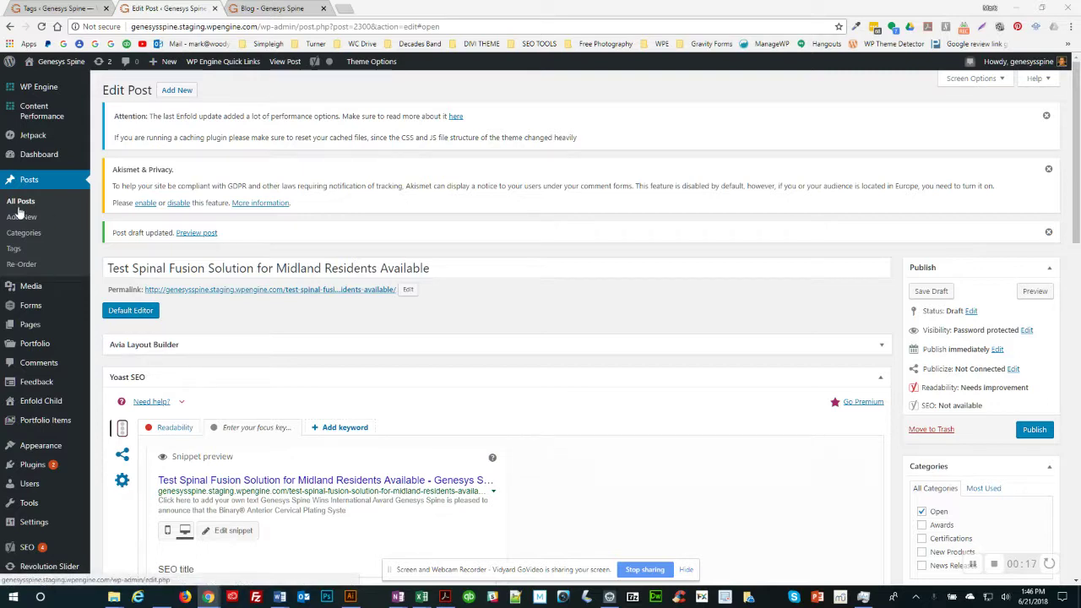
Step: Select /wp-admin in the address bar and start a new post from the Posts menu
click(213, 31)
click(224, 31)
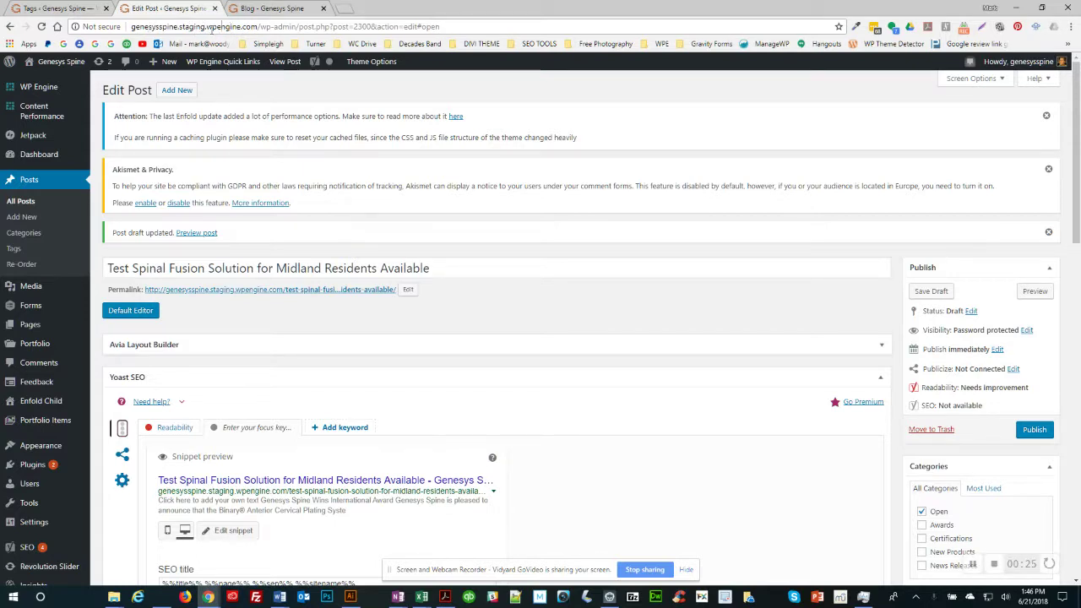
drag(259, 27, 295, 29)
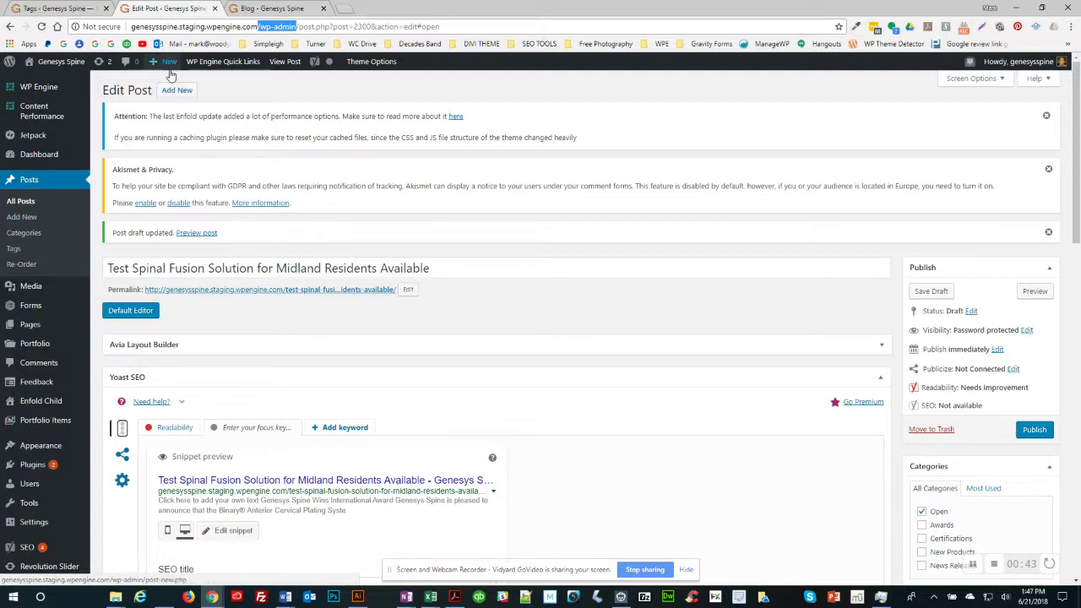
mouse_move(171, 74)
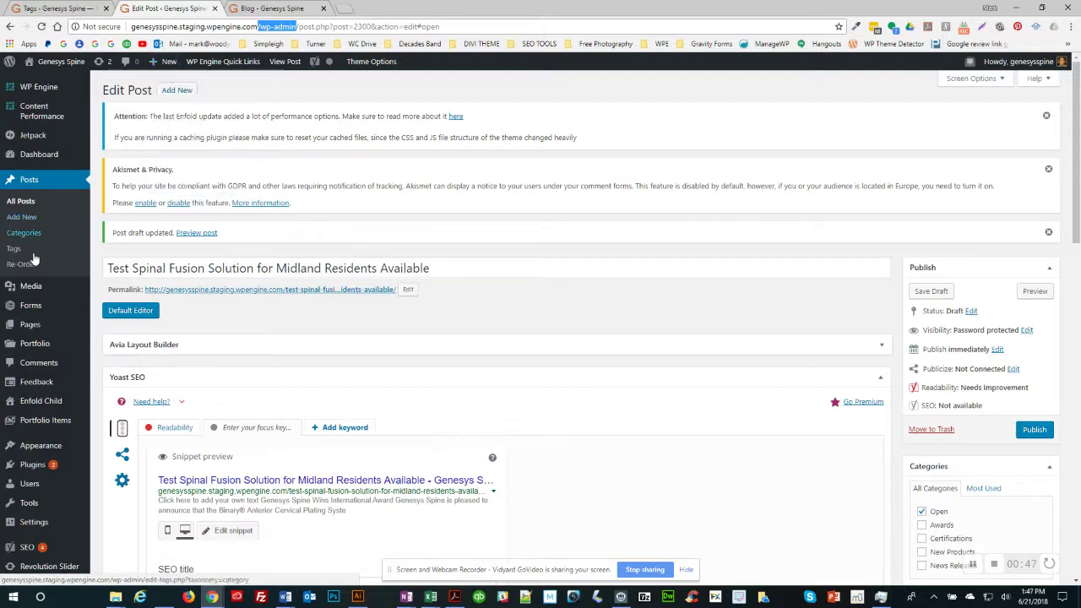
mouse_move(30, 333)
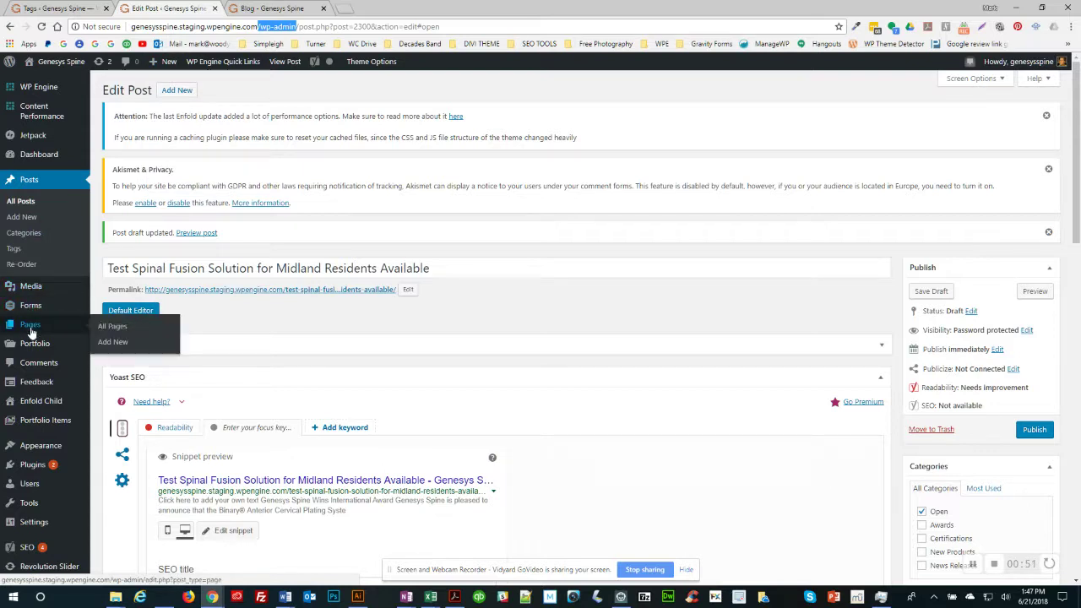
click(21, 217)
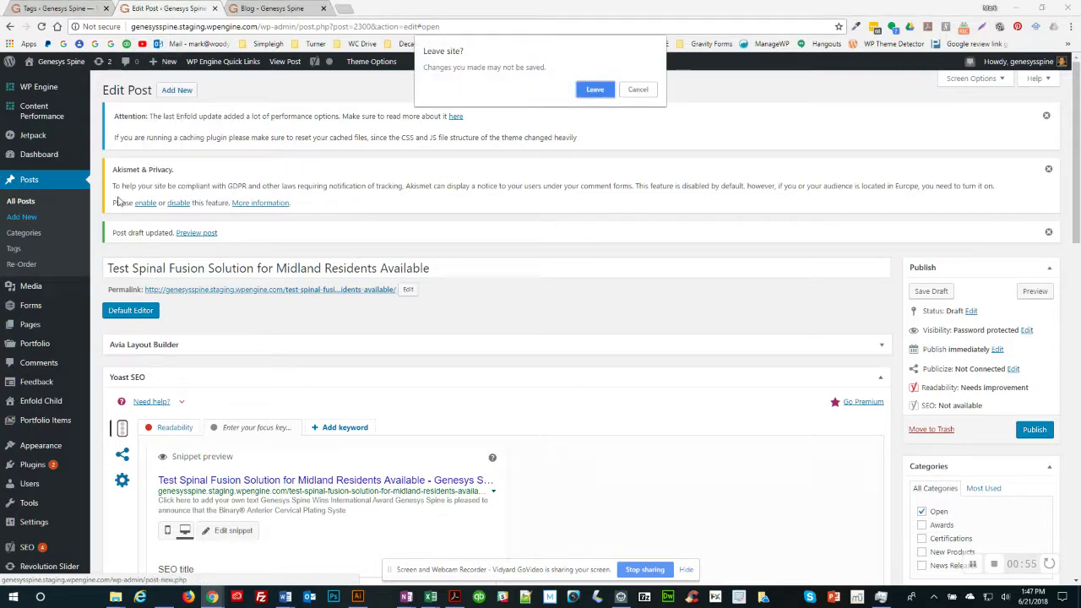
Step: Confirm leaving the unsaved draft to reach a blank Add New Post editor
click(597, 93)
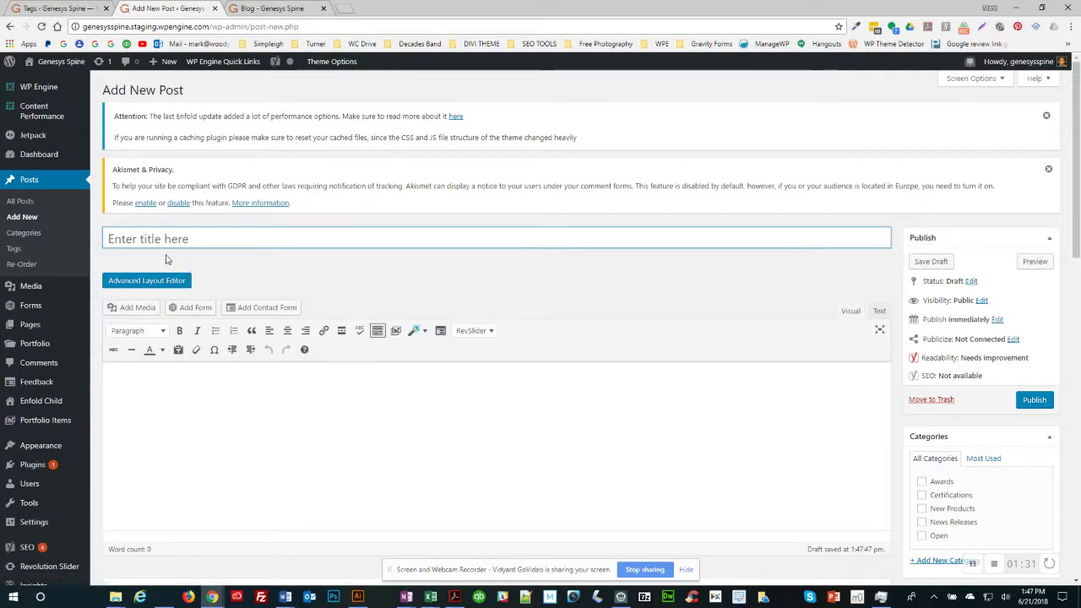
Step: Title the post 'Spinal Fusion Product Name', let the draft save, and enable the Avia layout builder
click(152, 238)
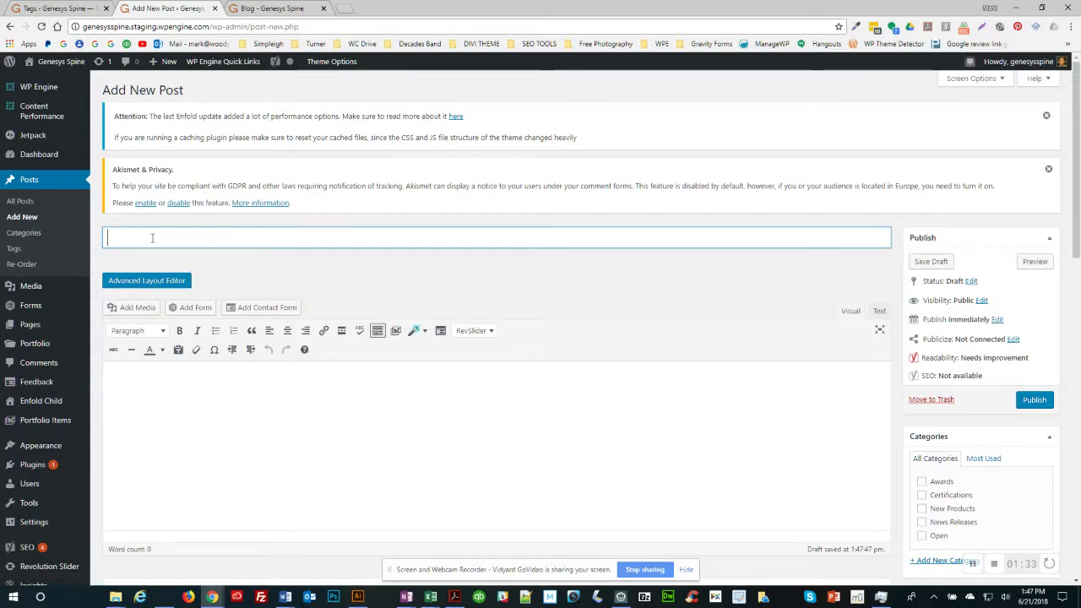
text(New)
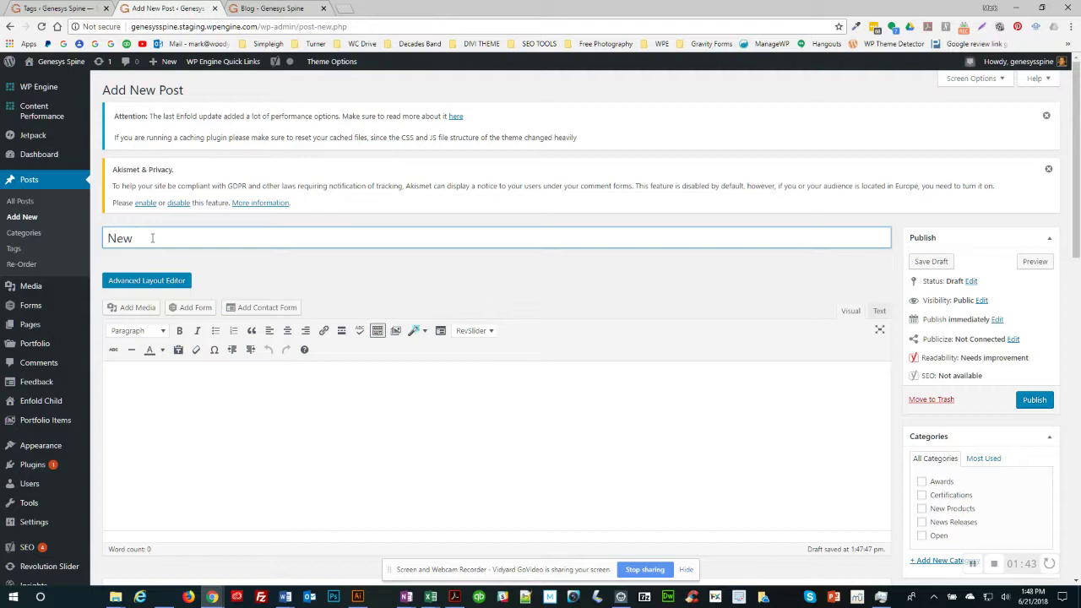
key(BackSpace)
key(BackSpace)
text(Spinal Fusion Produ)
key(BackSpace)
text(oduct Nam)
drag(108, 238, 181, 232)
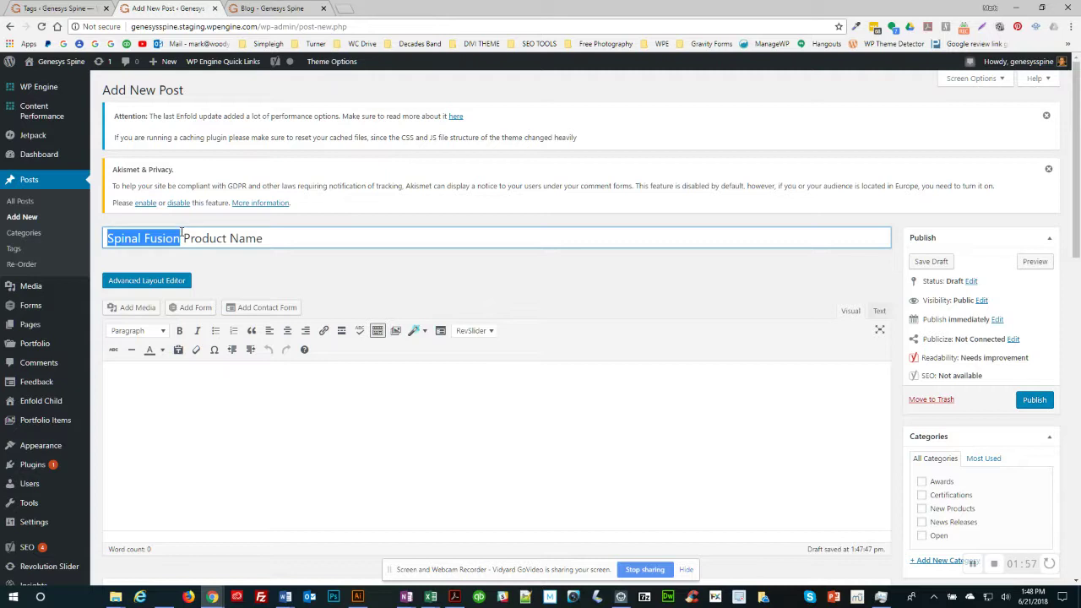
click(290, 256)
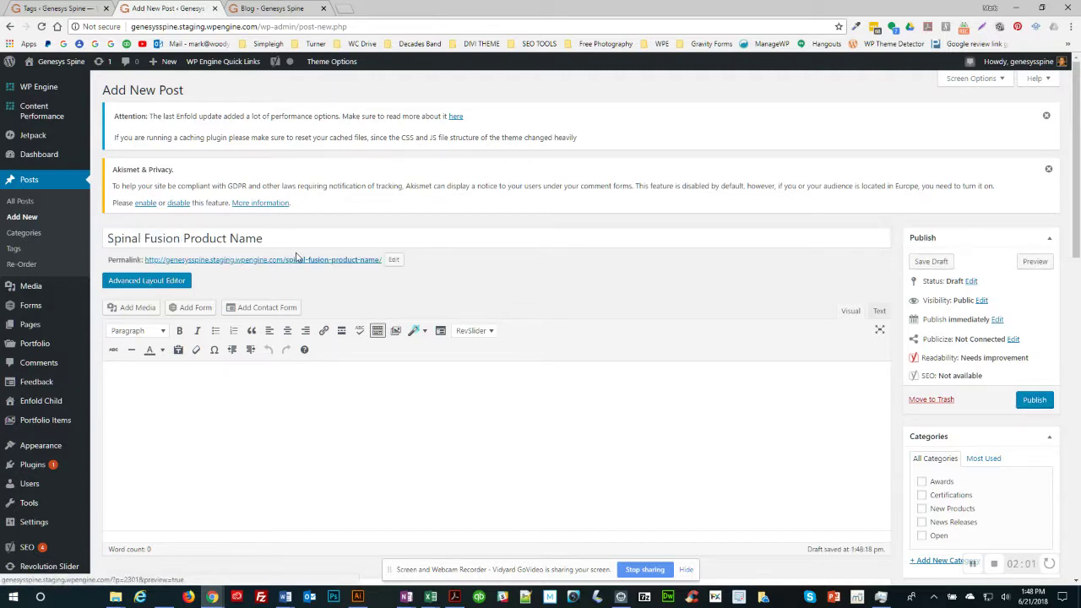
click(152, 282)
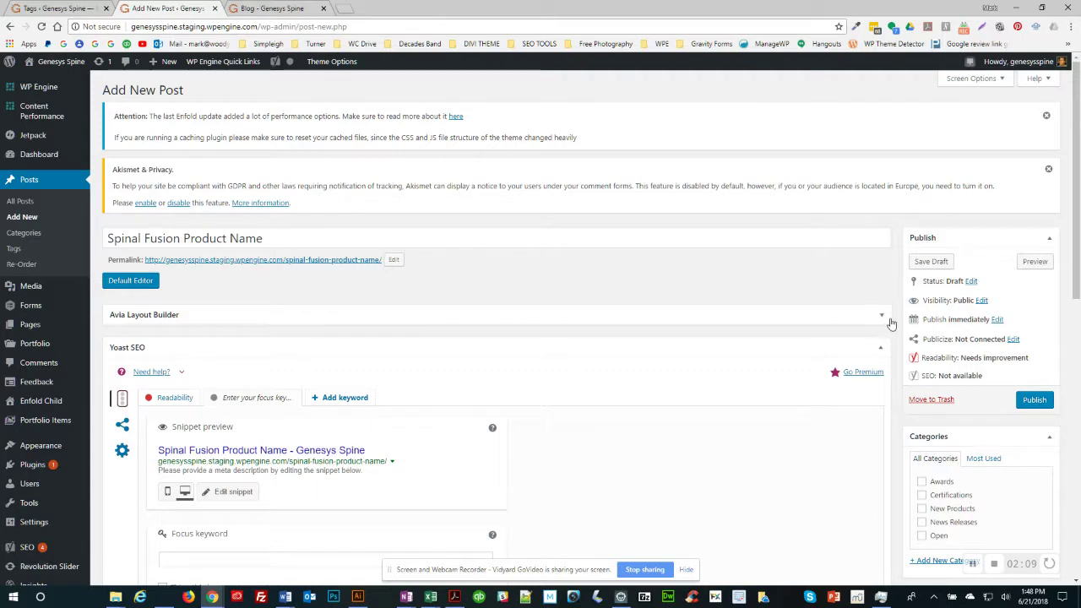
Step: Collapse Yoast SEO, expand Avia Layout Builder, and load the saved award-article template
click(880, 348)
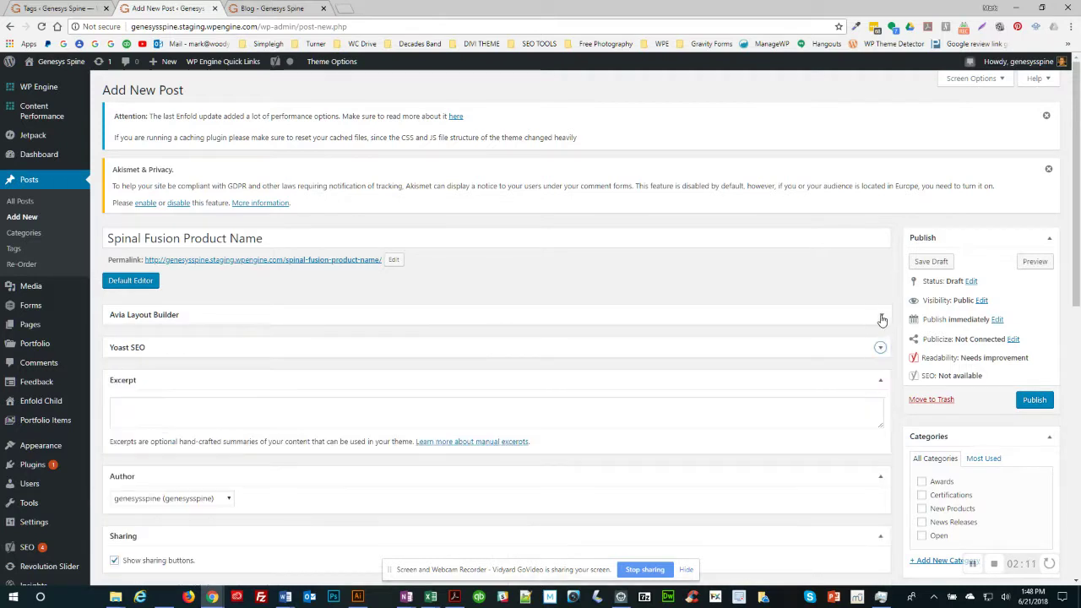
click(882, 316)
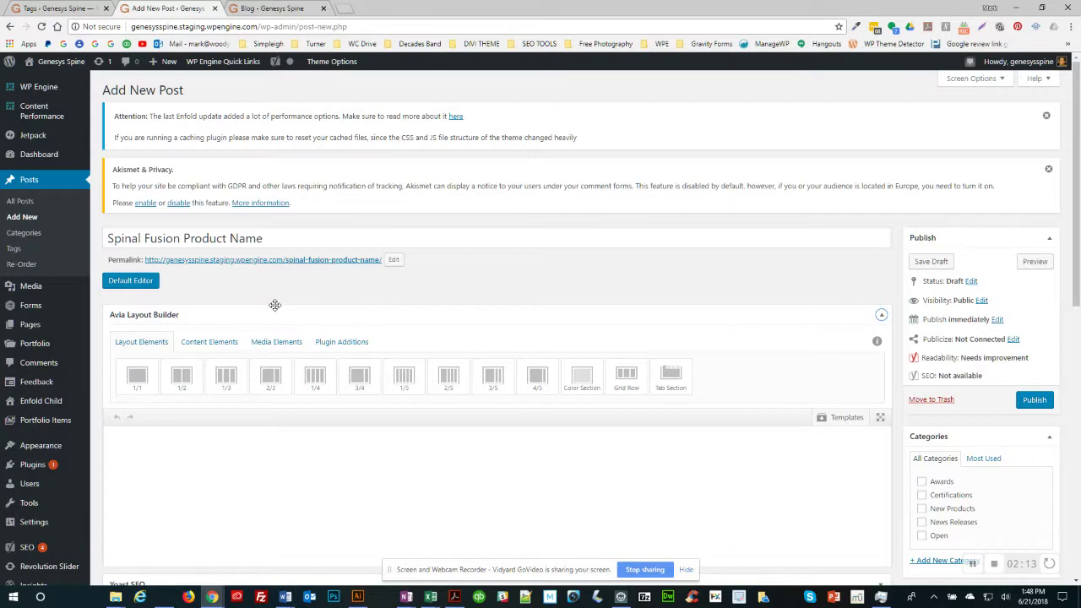
scroll(275, 305, down, 2)
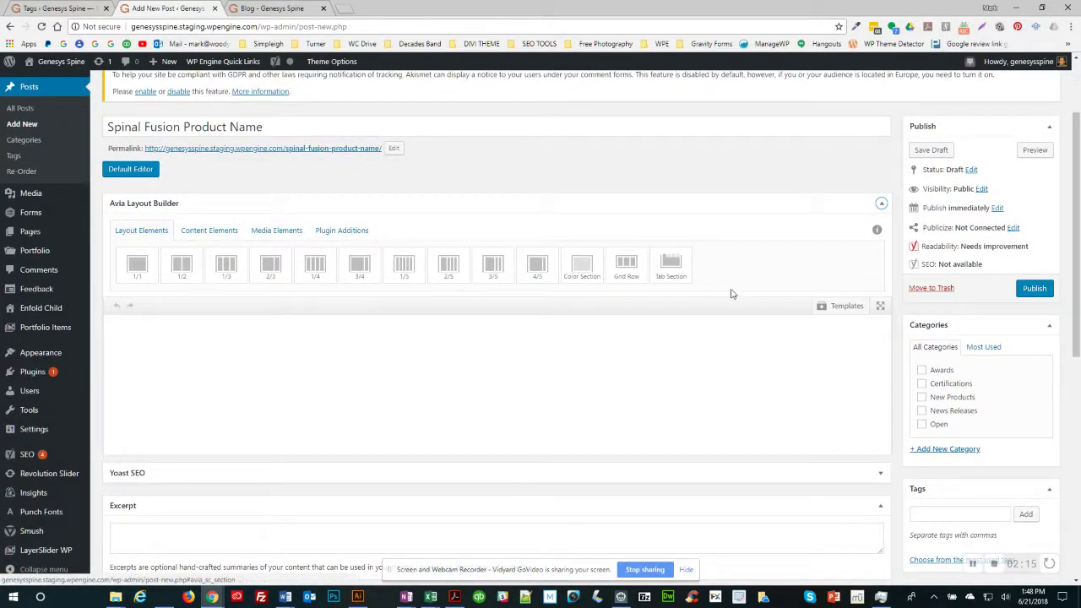
click(846, 310)
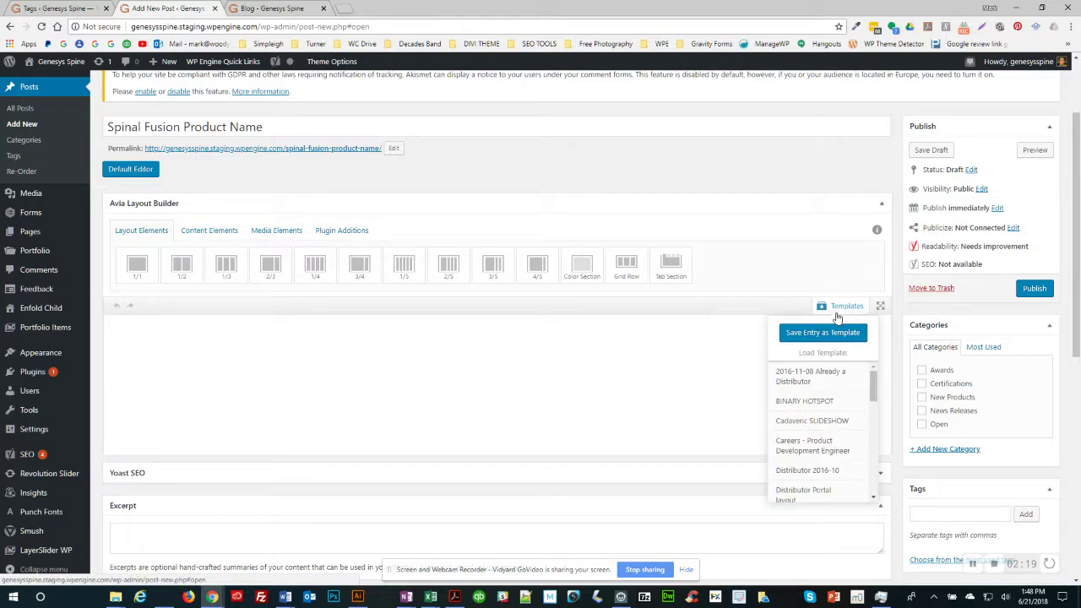
drag(873, 385, 875, 435)
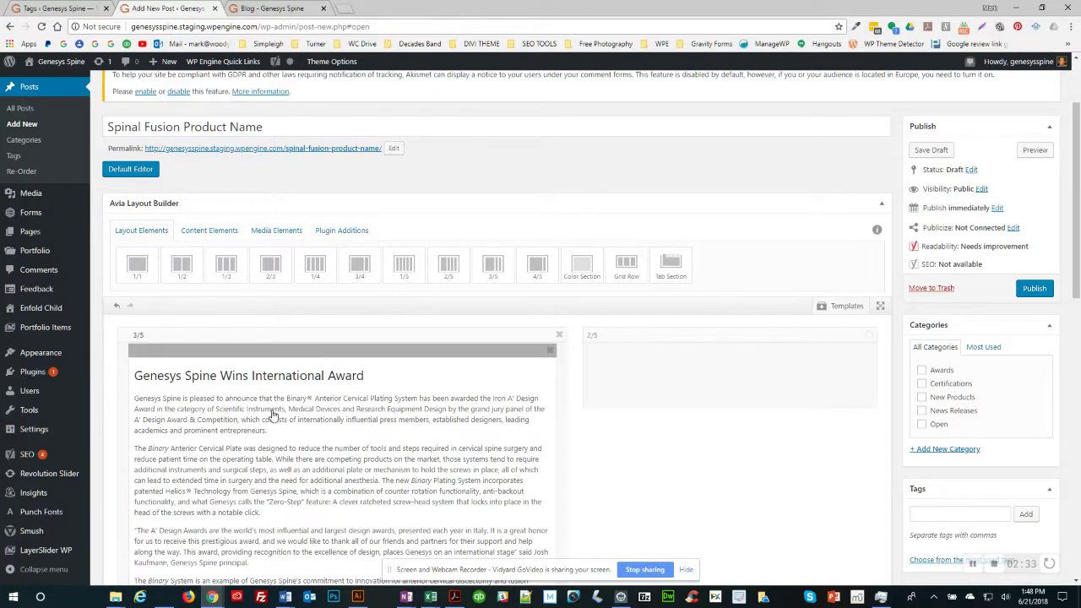
scroll(272, 414, down, 1)
scroll(272, 414, down, 2)
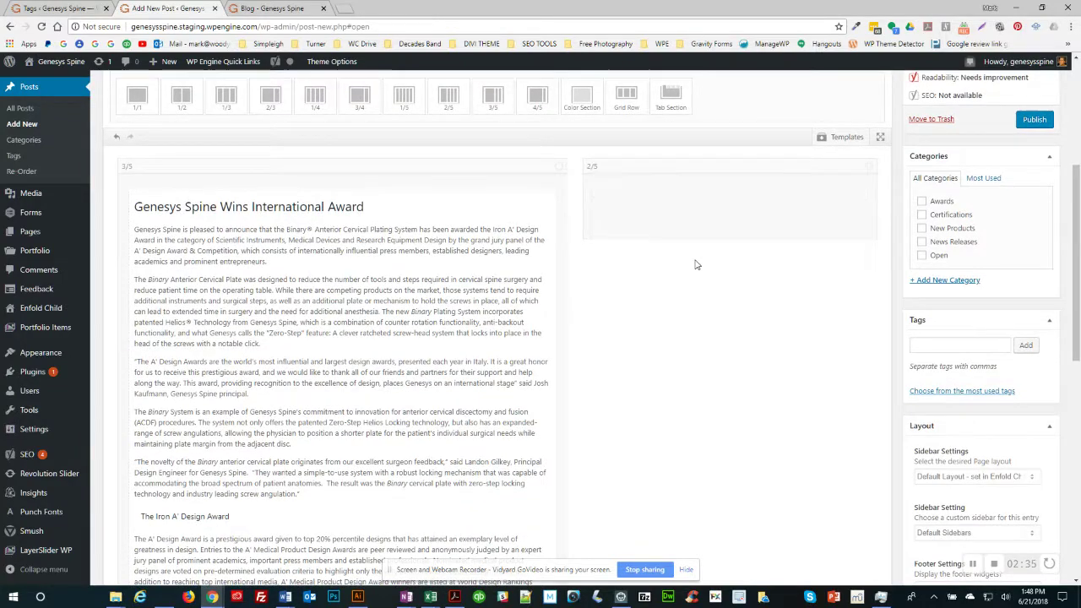
scroll(696, 264, up, 3)
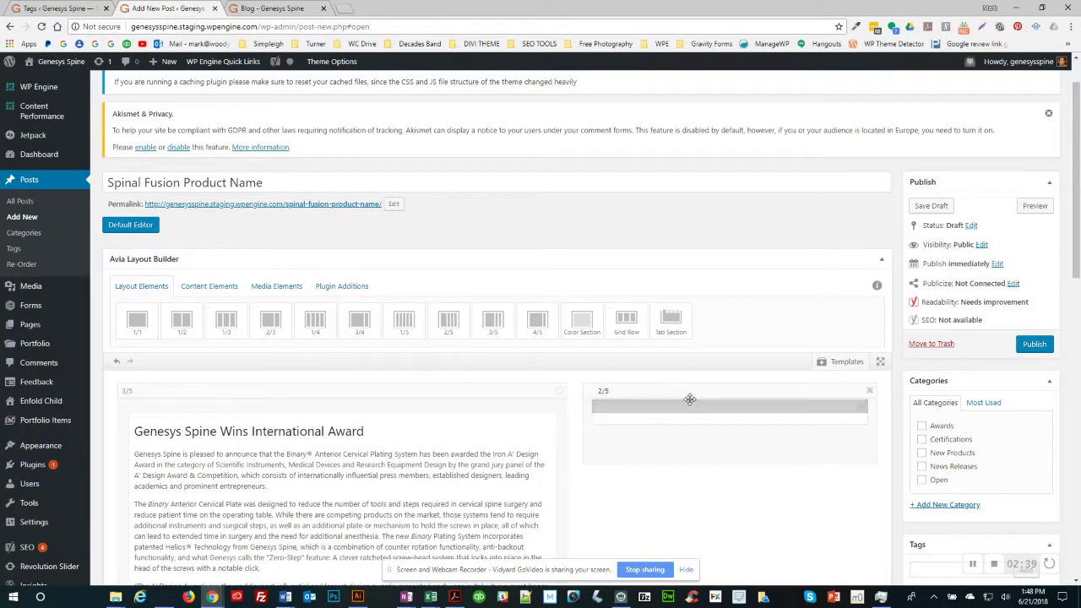
scroll(881, 430, down, 2)
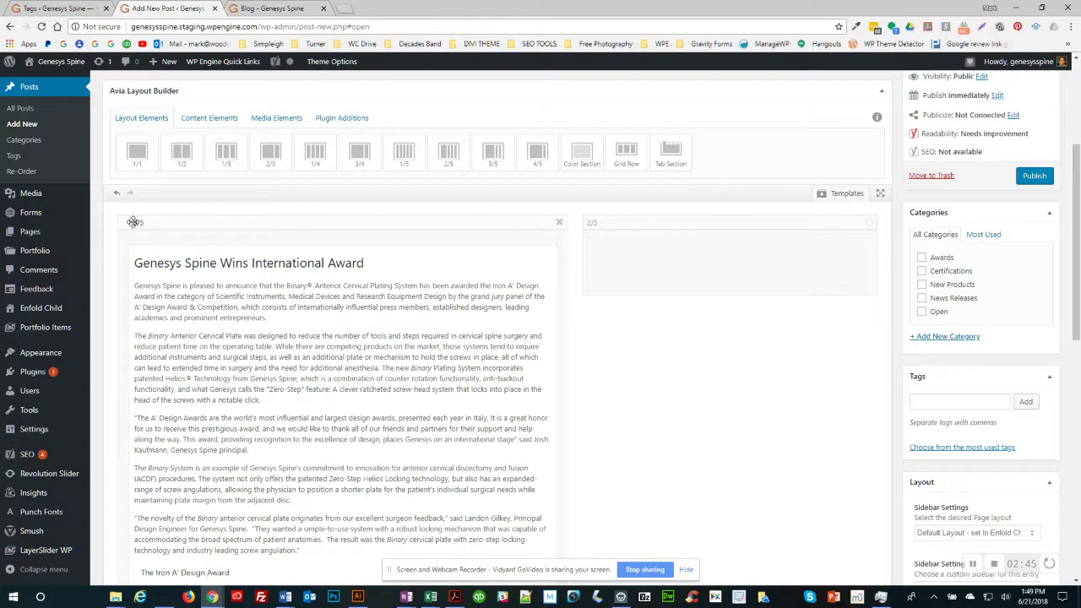
click(432, 271)
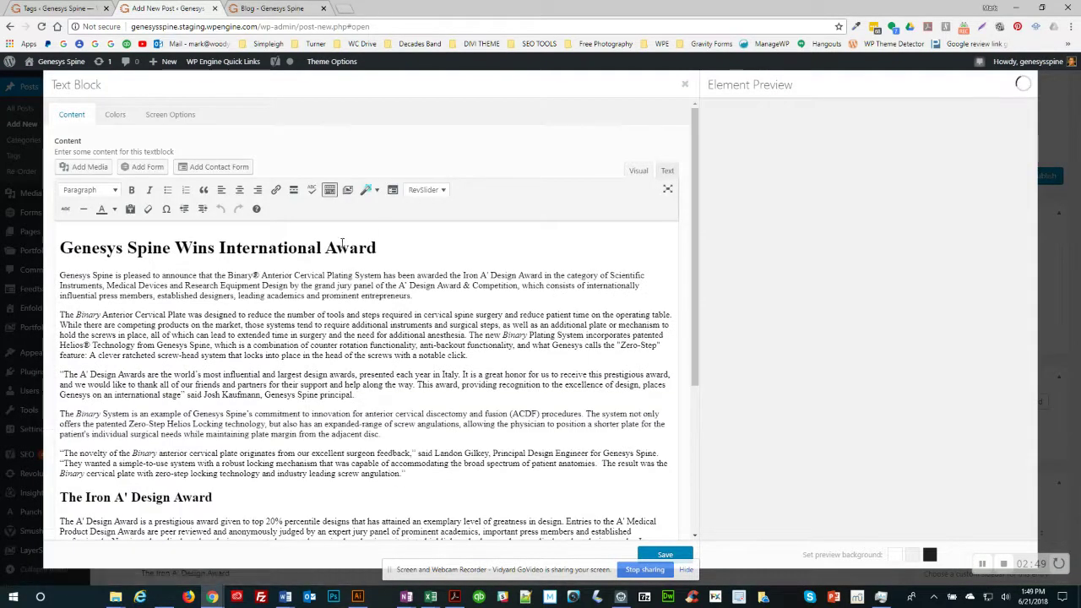
Step: Change the article heading to 'Spinal Fusion is good for ddd'
drag(100, 247, 136, 248)
click(105, 291)
text(Spin)
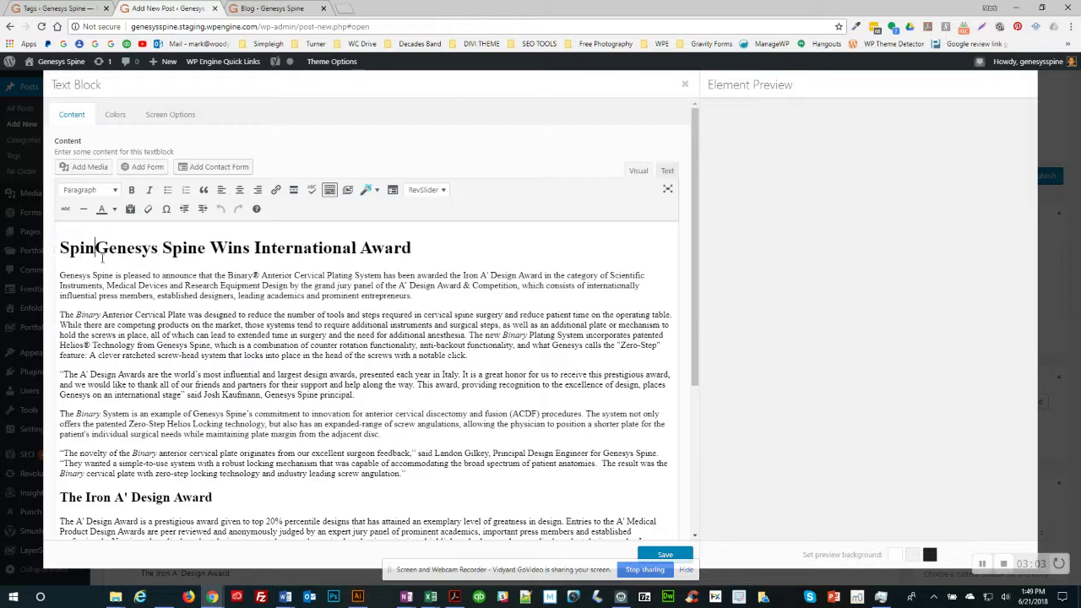
text(al Fusion is g)
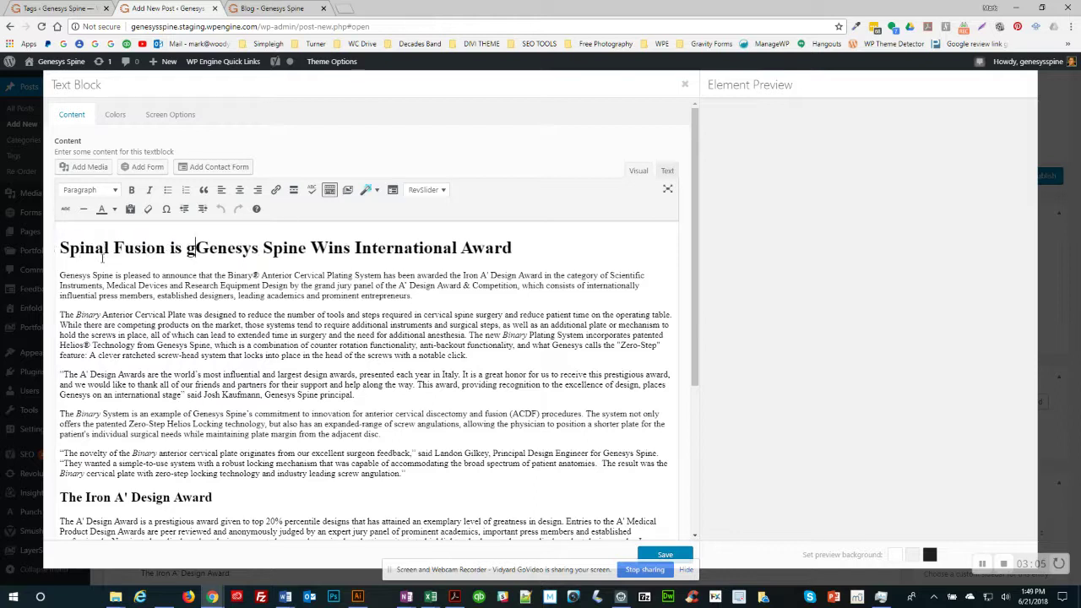
text(ood for)
key(shift+End)
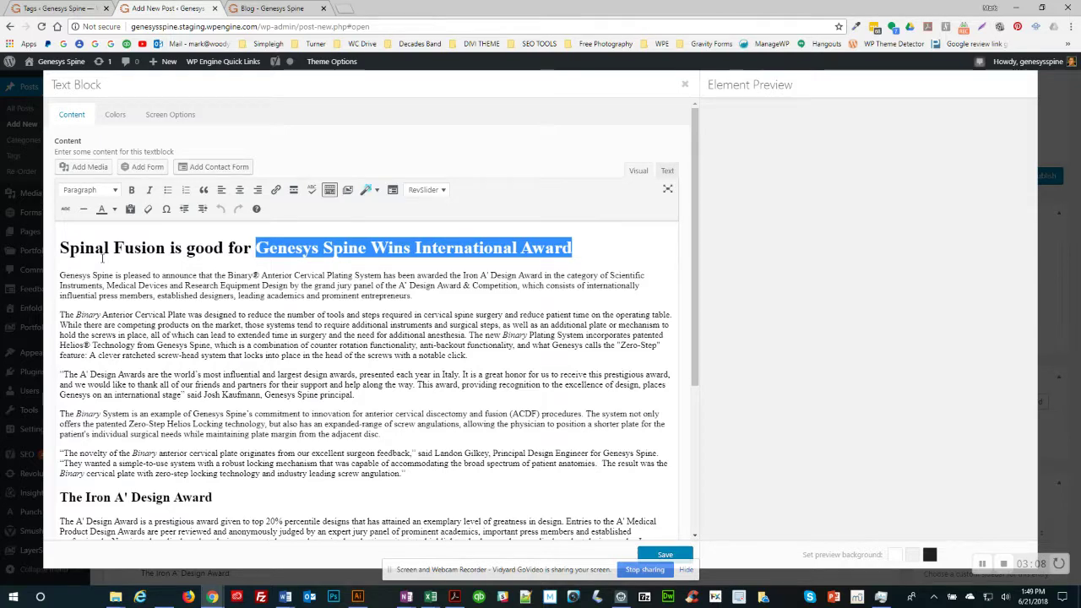
text(ddd)
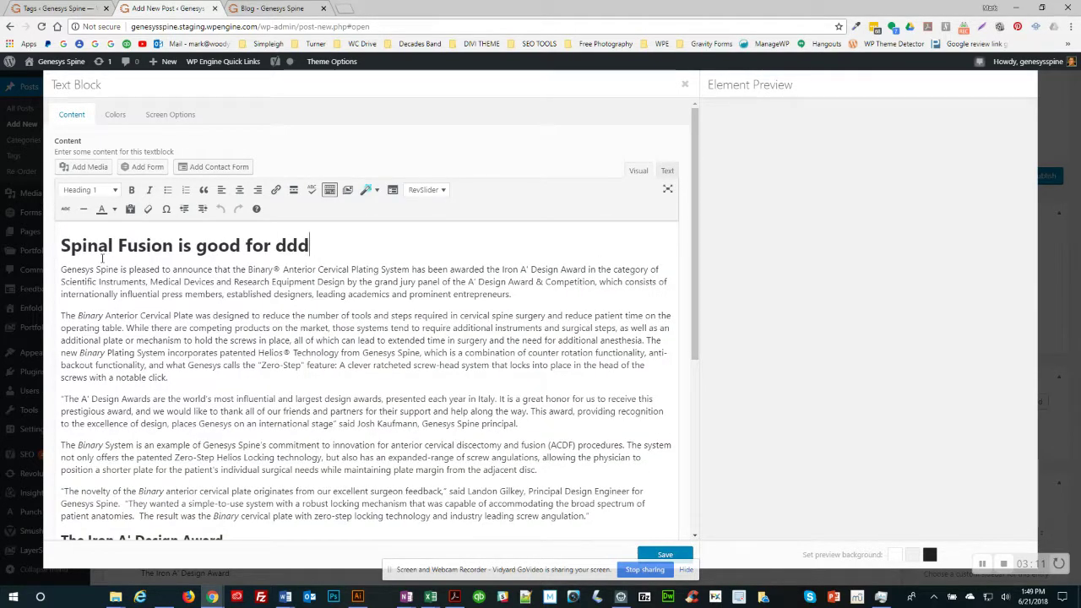
drag(61, 245, 174, 248)
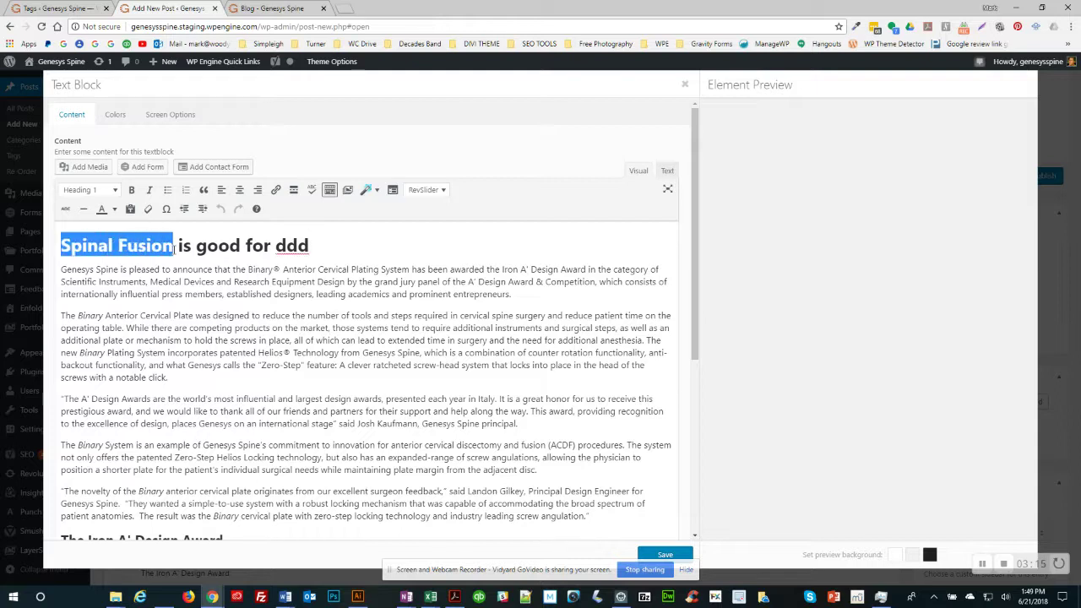
click(183, 294)
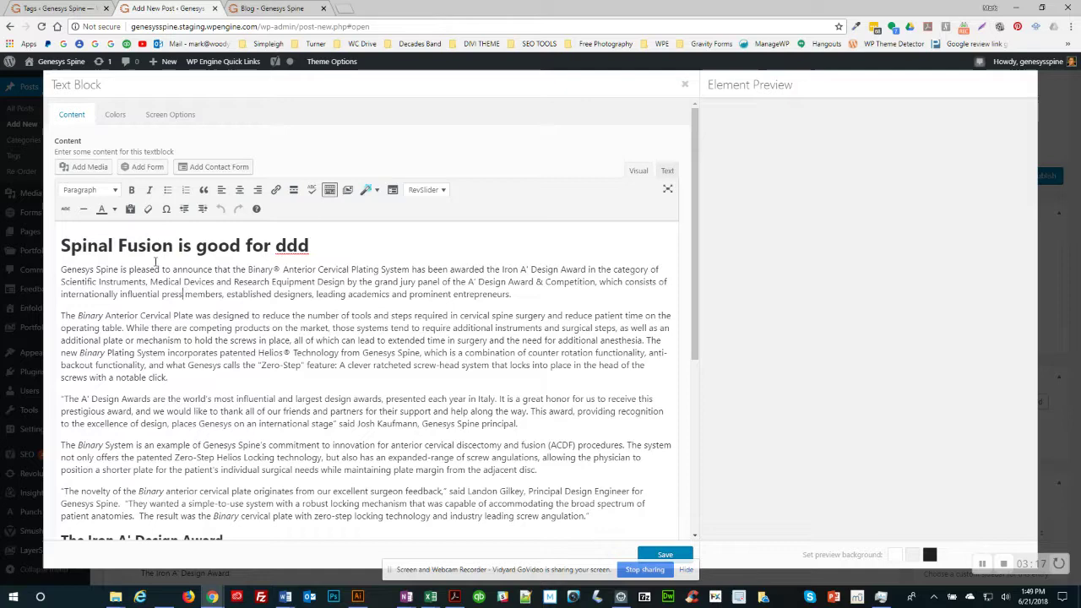
Step: Add 'Spinal fusion is known for' to the body text and save the text block
scroll(190, 386, down, 1)
scroll(190, 386, down, 1)
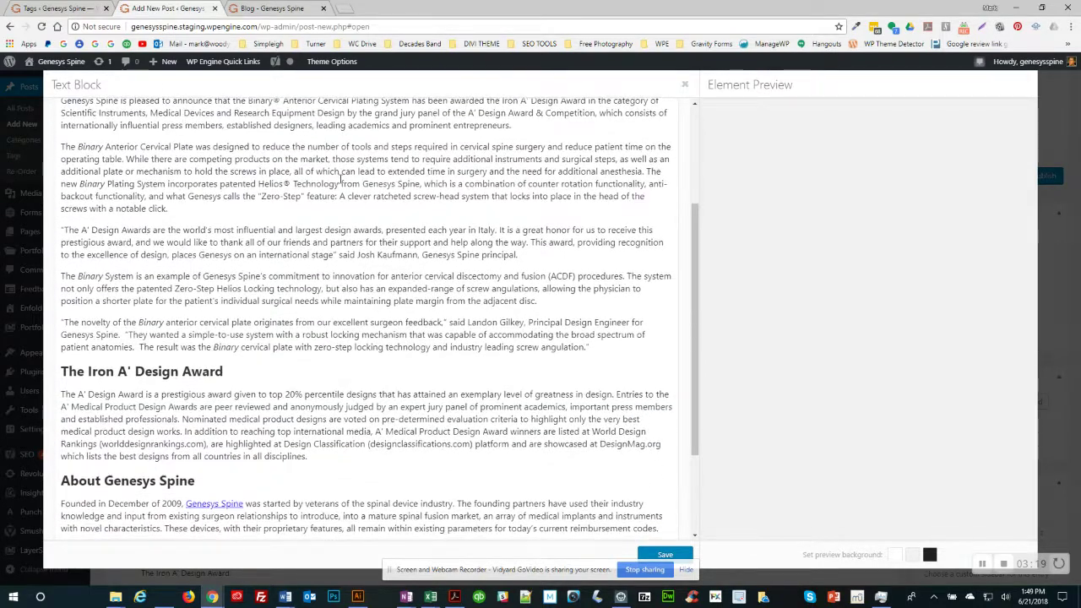
drag(339, 182, 355, 186)
text(Spinal)
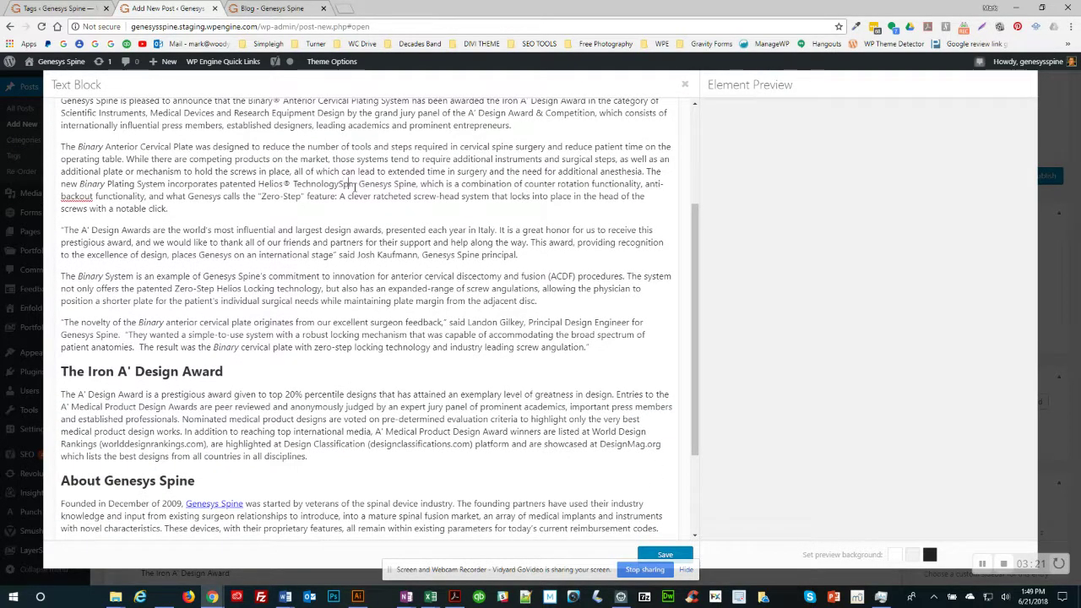
text( fusion )
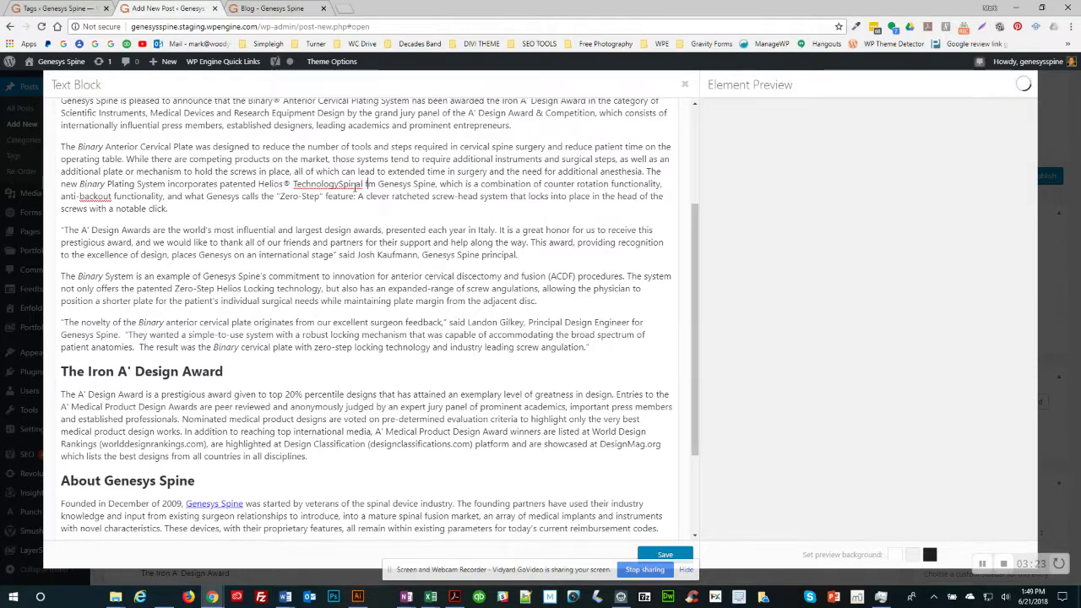
text(is known for)
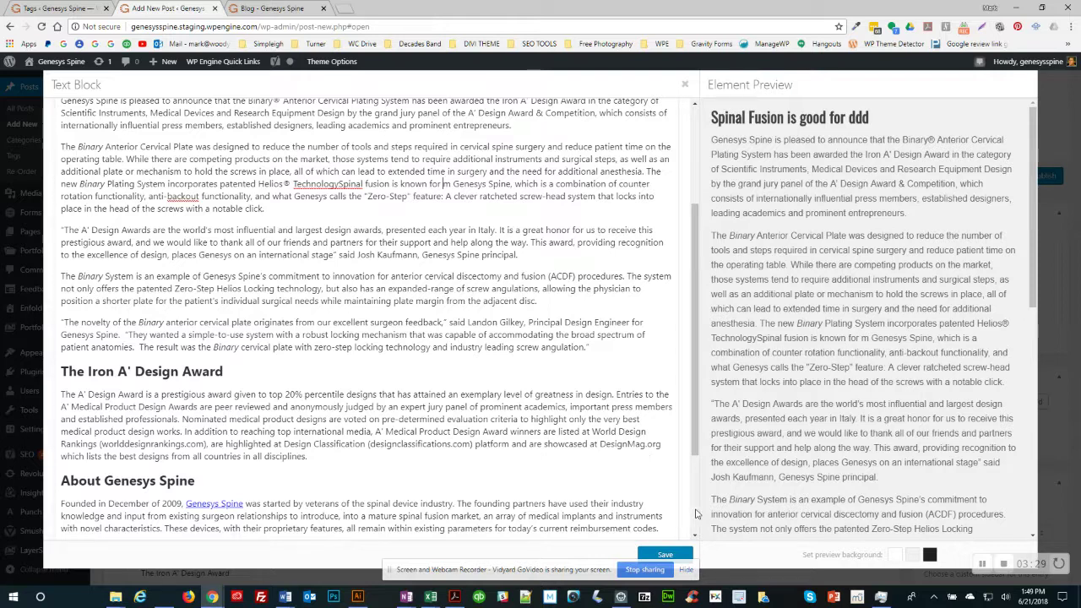
click(666, 555)
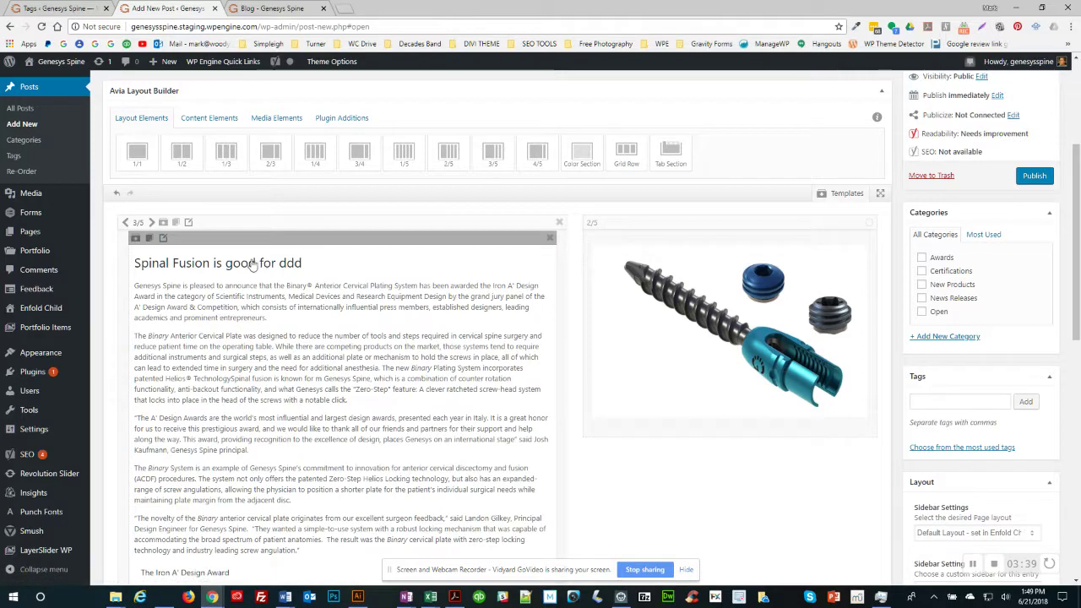
Step: Resize the text and image columns, trying widths from 1/4 to 3/4
click(125, 223)
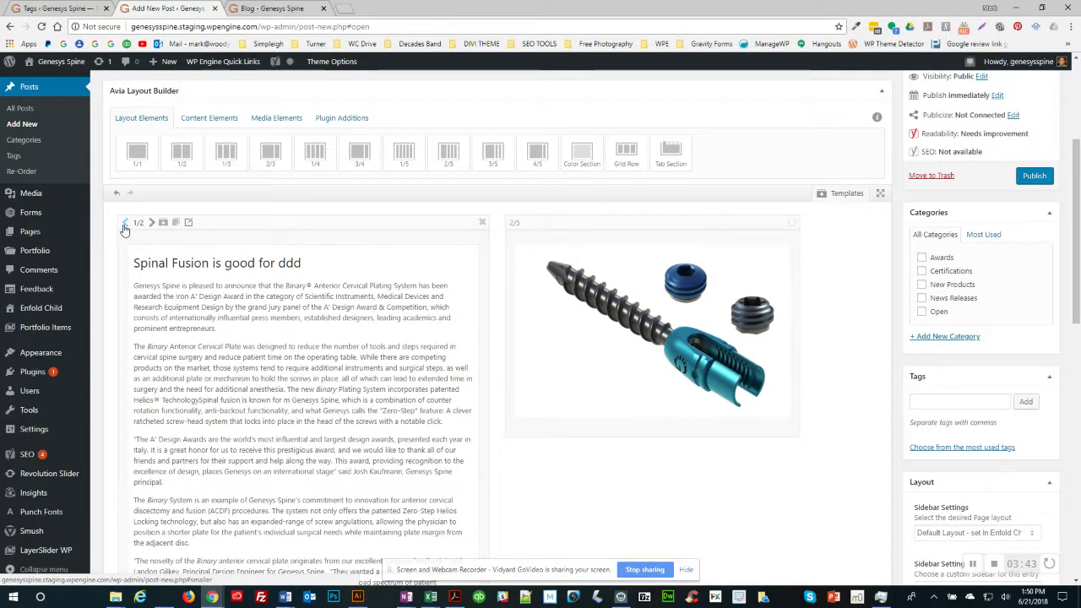
click(125, 223)
click(125, 223)
click(125, 223)
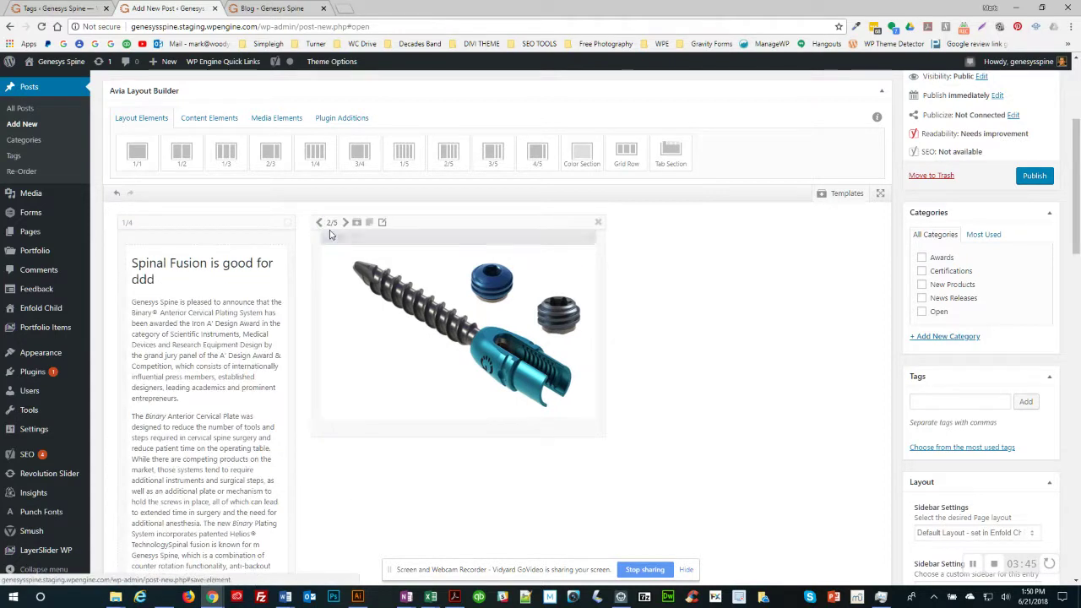
click(344, 223)
click(344, 223)
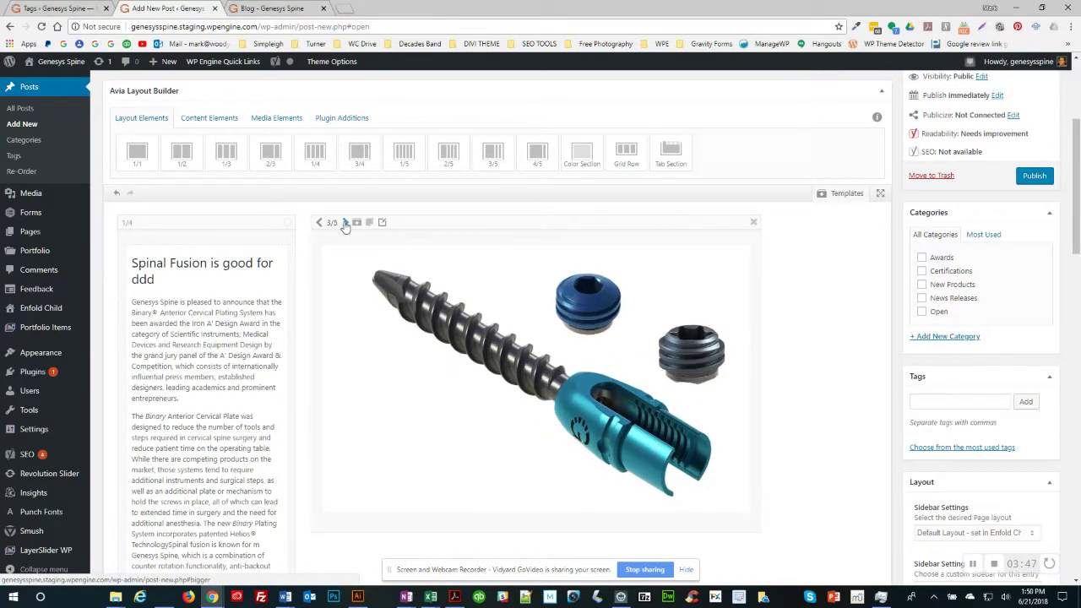
click(345, 223)
click(344, 223)
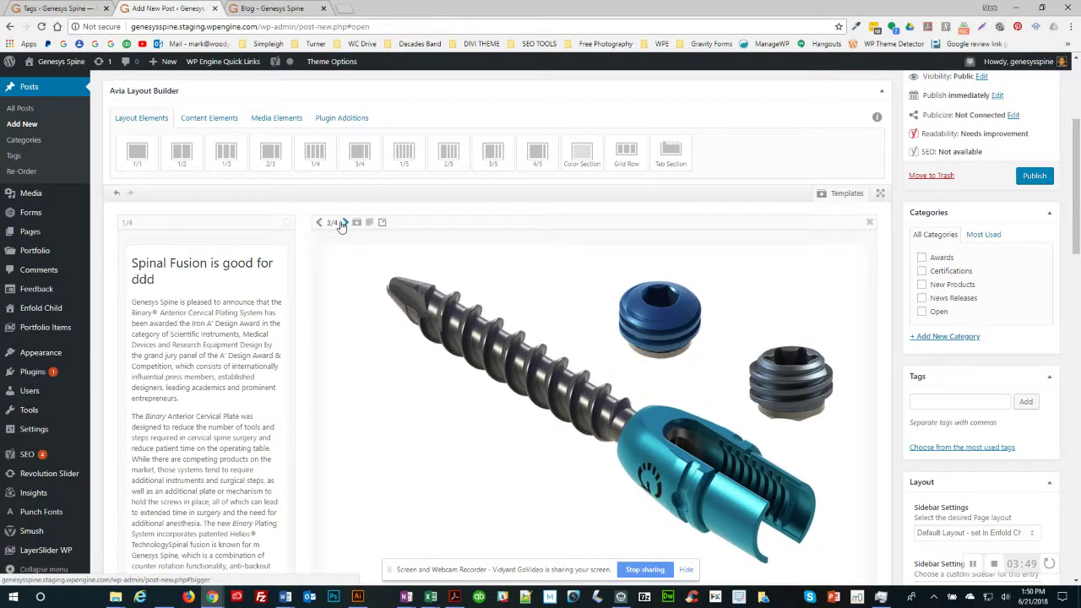
click(320, 223)
click(319, 223)
click(319, 223)
click(320, 223)
click(319, 223)
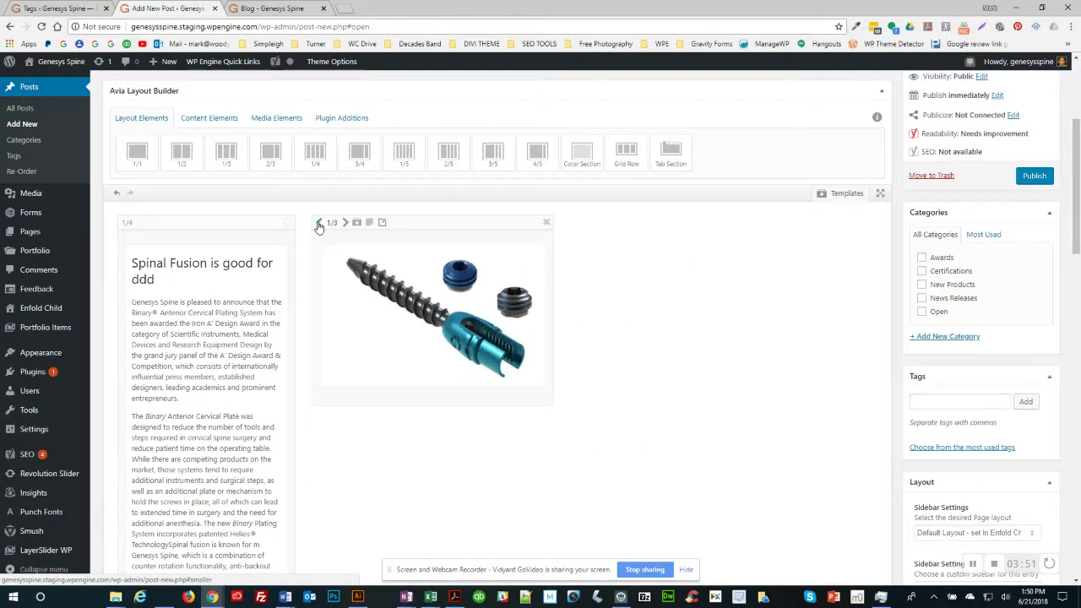
click(320, 223)
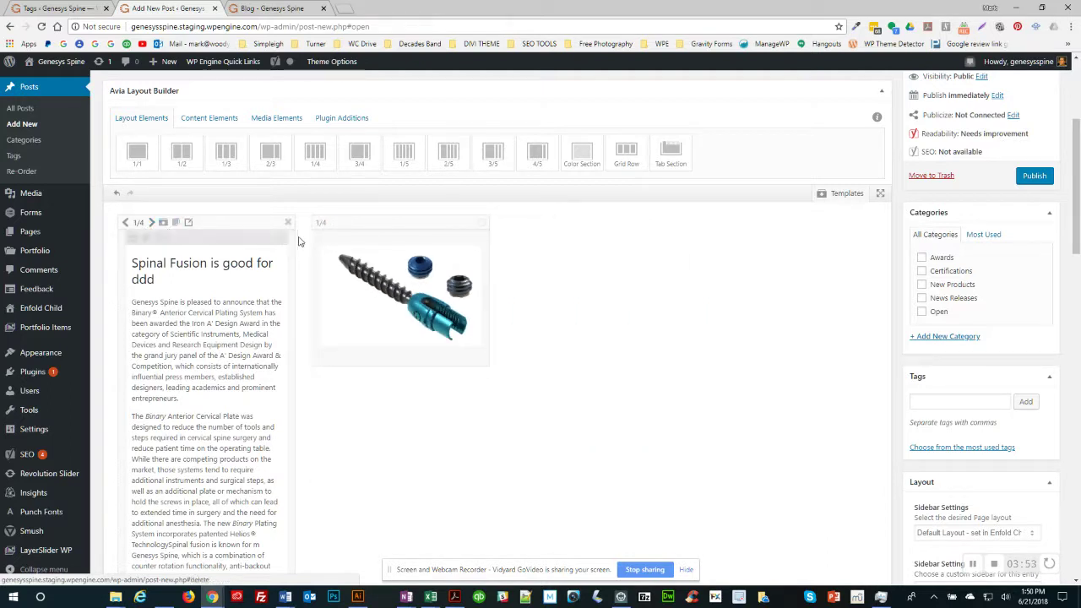
Step: Set the image column to 1/3 and the text column to 2/3
click(345, 223)
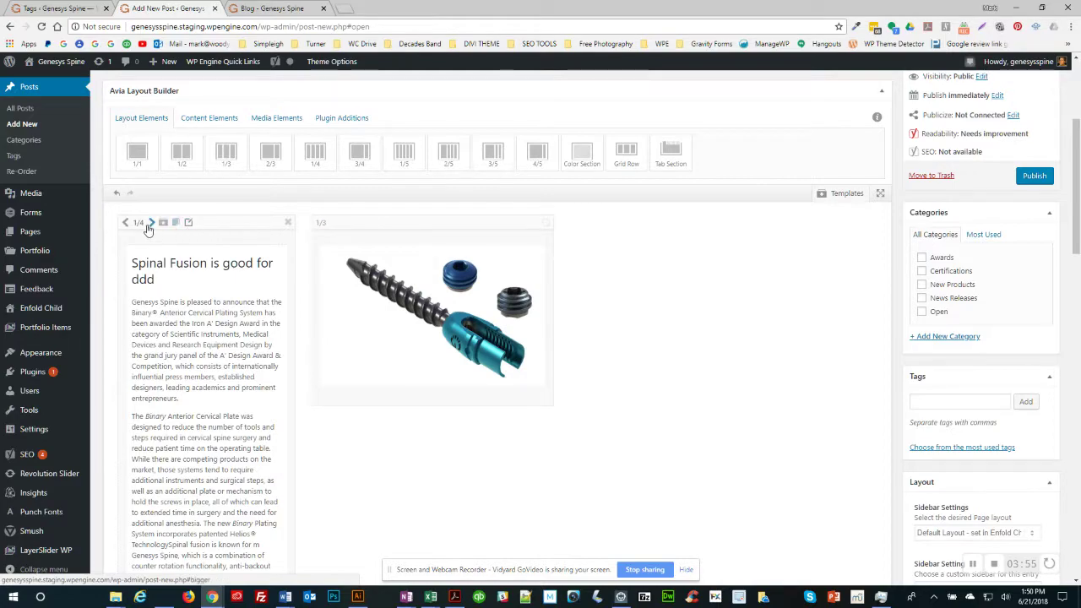
click(151, 223)
click(151, 223)
click(152, 223)
click(151, 223)
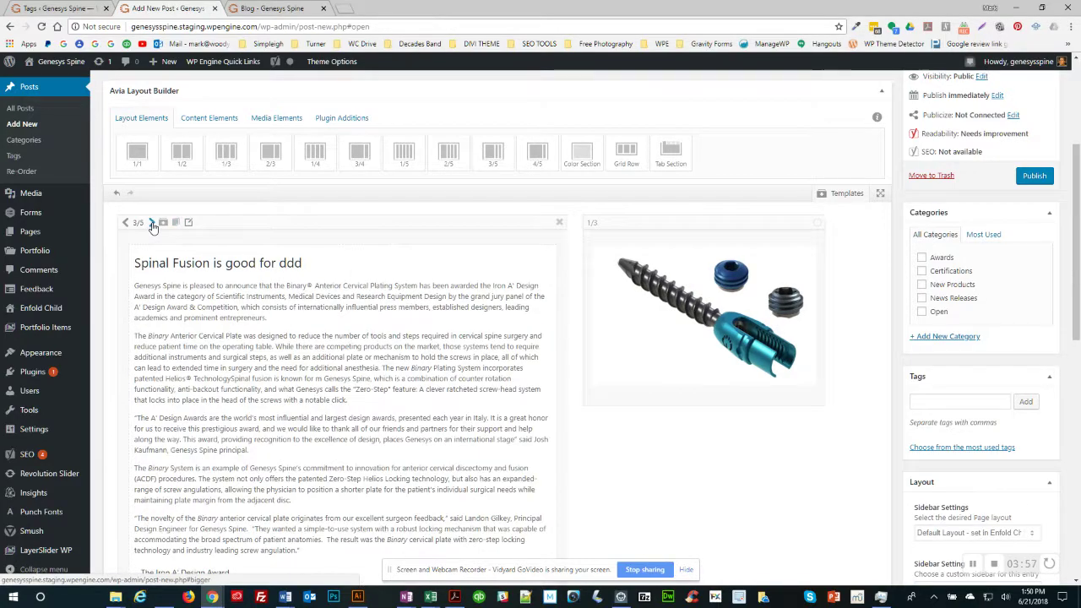
click(152, 223)
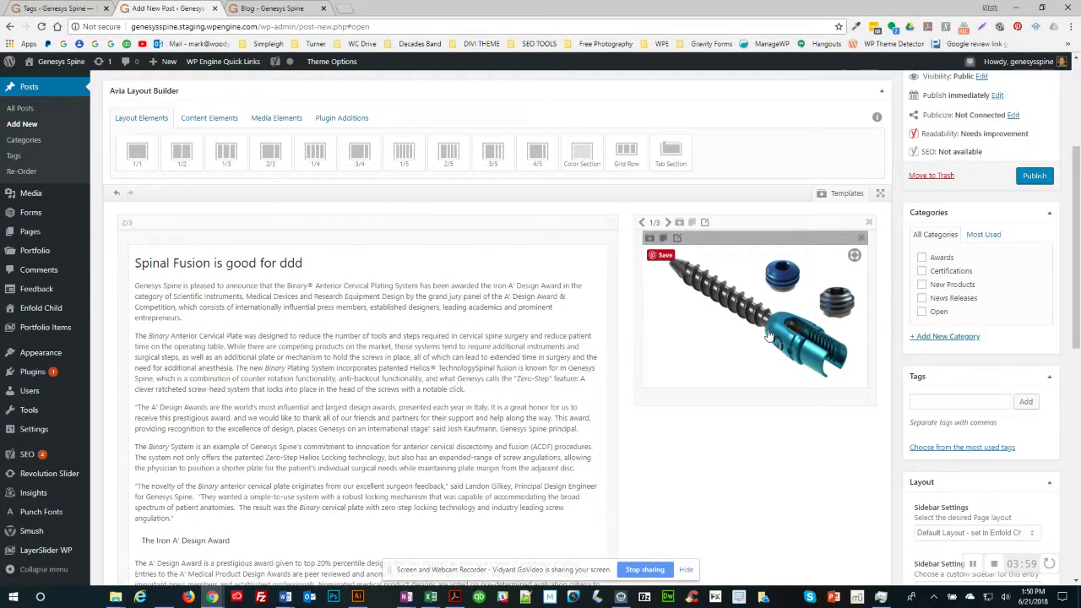
scroll(769, 335, down, 1)
Step: Create a new Spinal Fusion category alongside New Products
scroll(768, 335, down, 7)
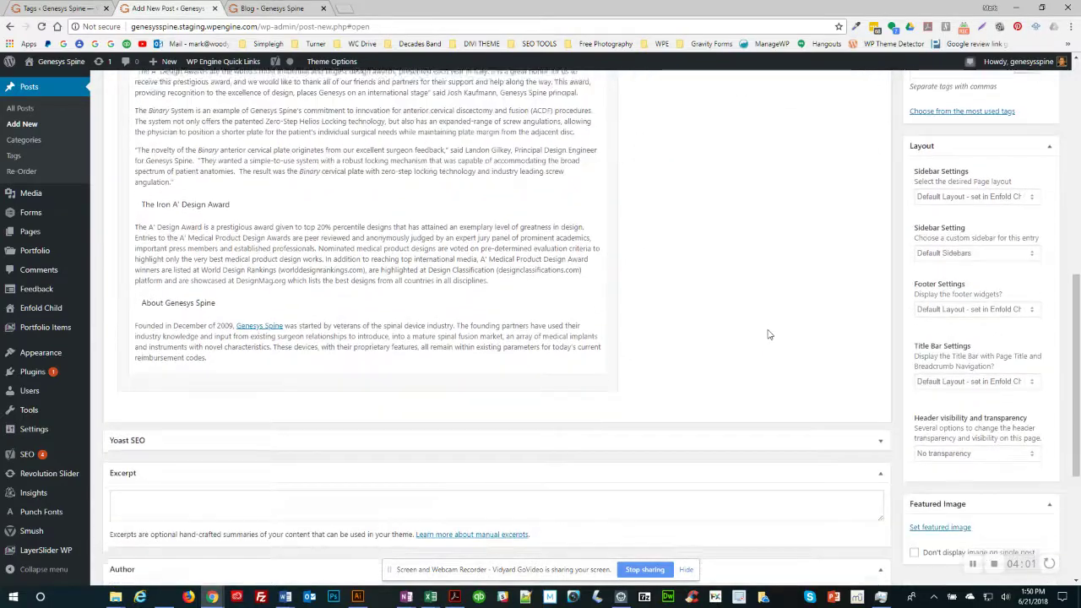
scroll(769, 335, up, 4)
scroll(769, 335, up, 2)
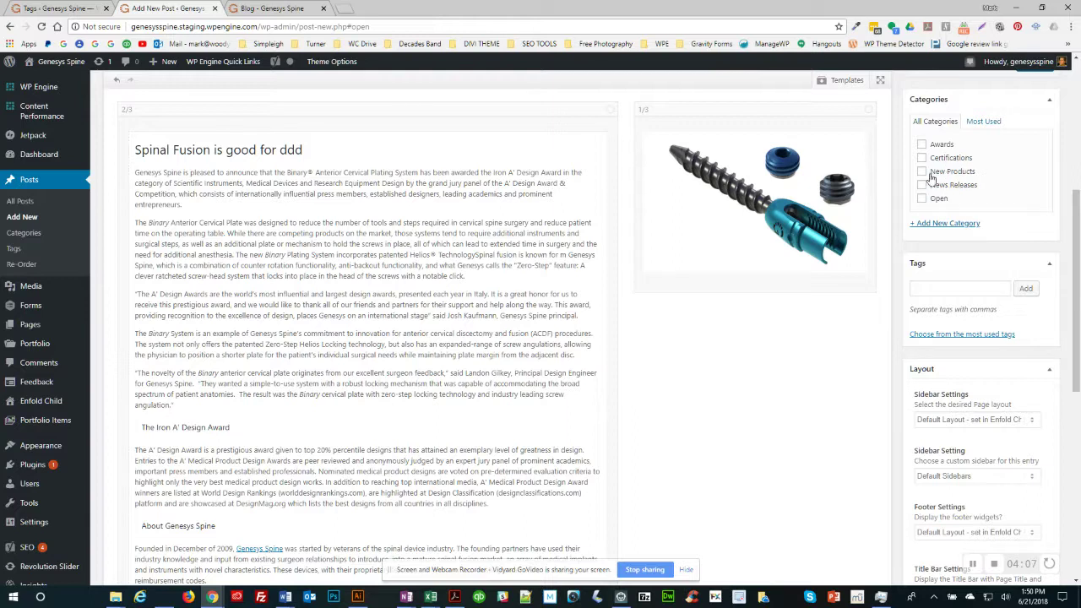
click(940, 225)
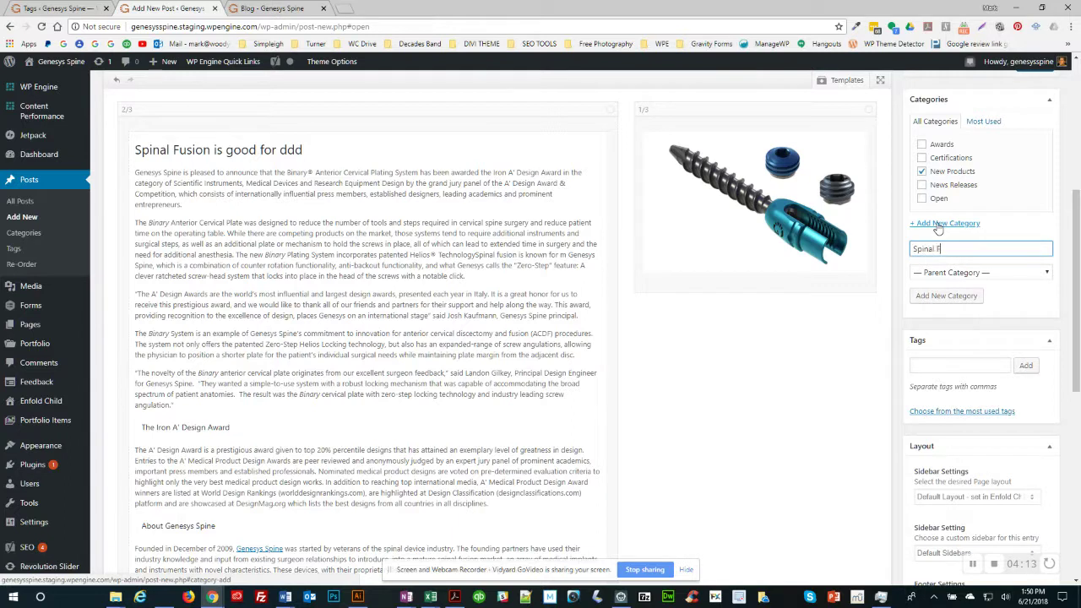
key(Return)
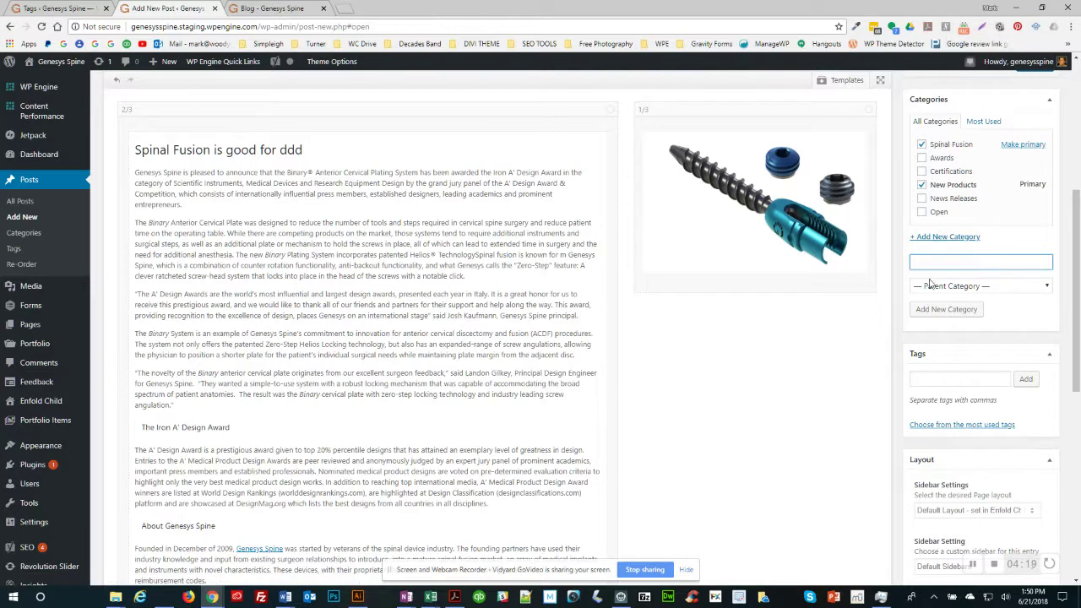
Step: Add a Spinal Fusion tag, then remove it so the post has no tags
click(925, 377)
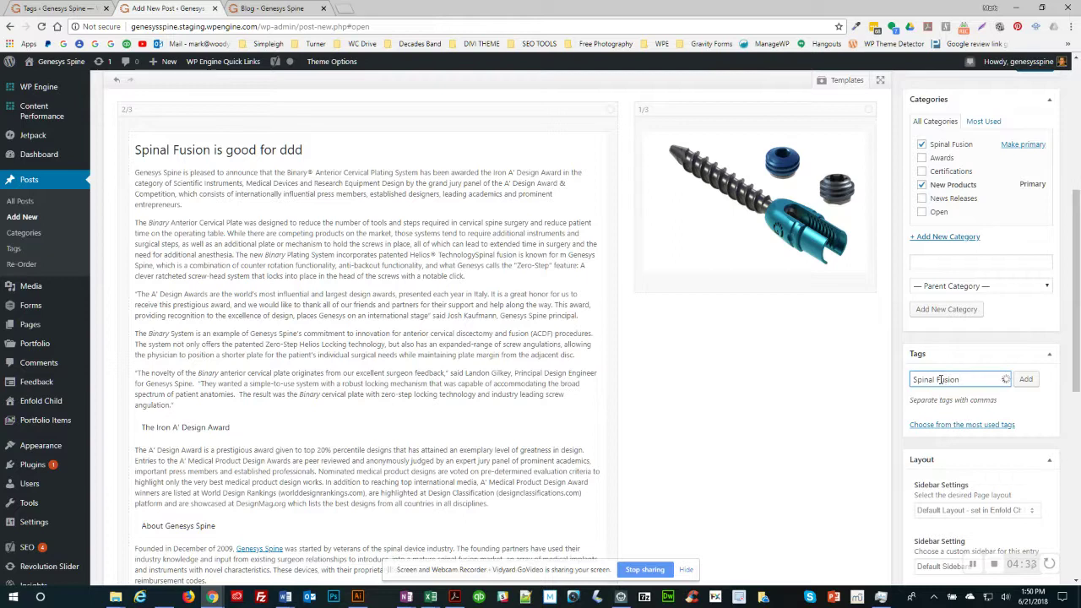
key(Return)
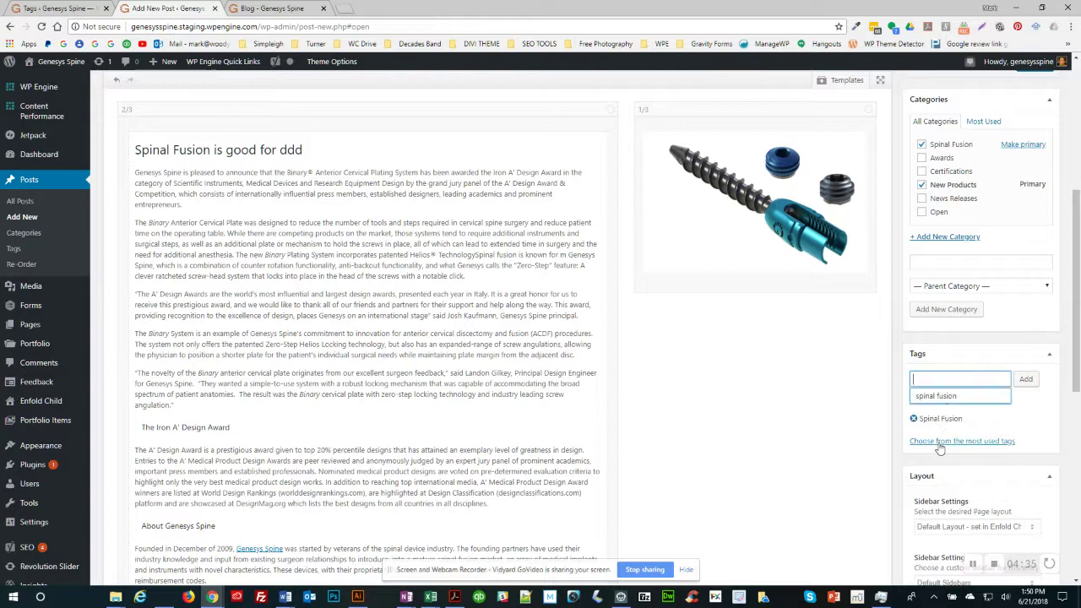
click(938, 445)
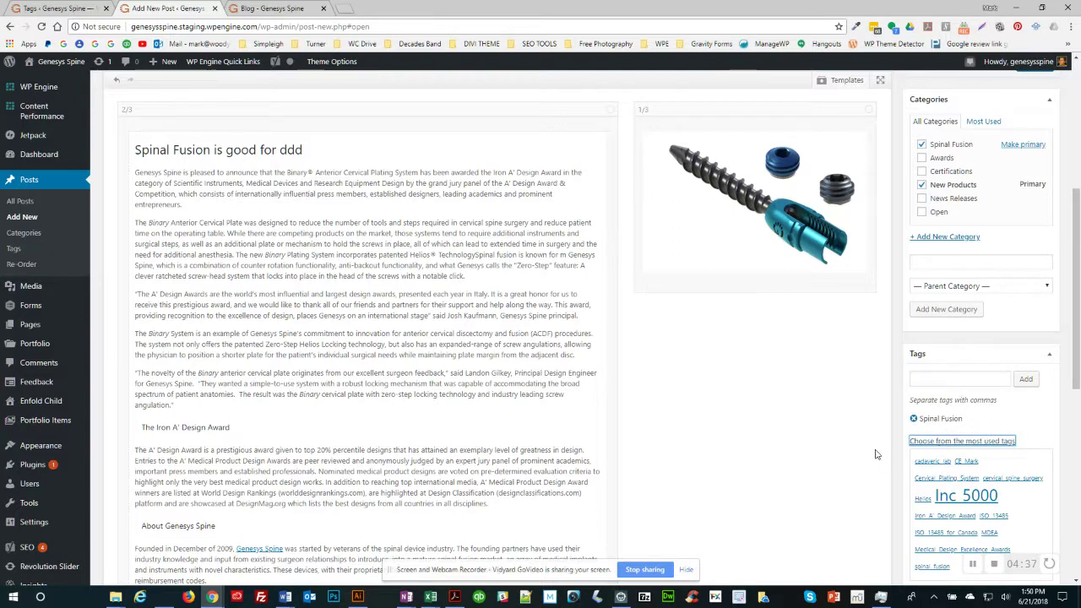
scroll(879, 450, down, 2)
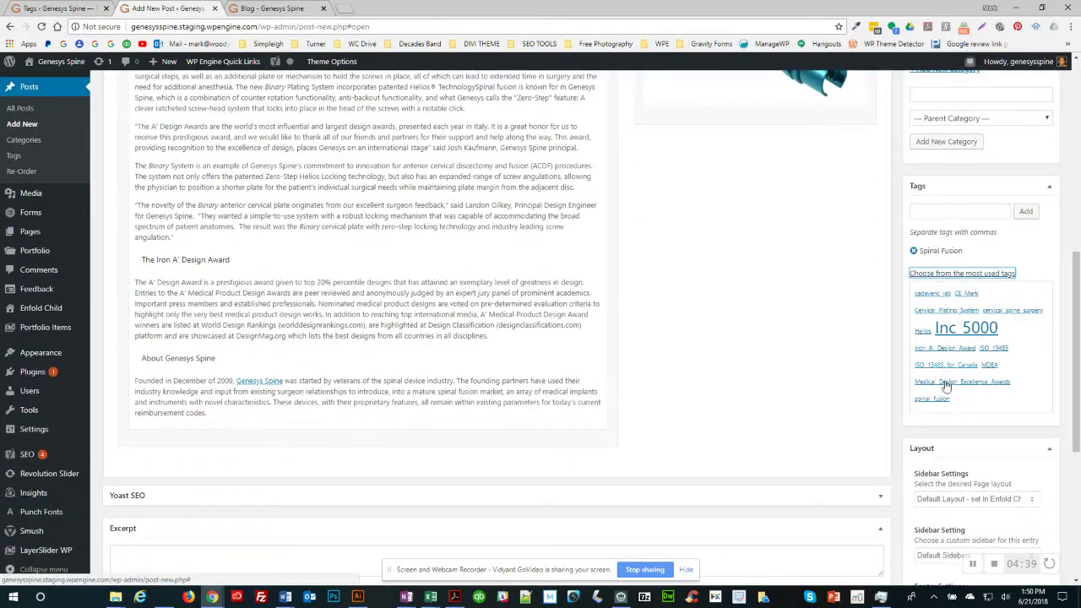
scroll(938, 169, up, 2)
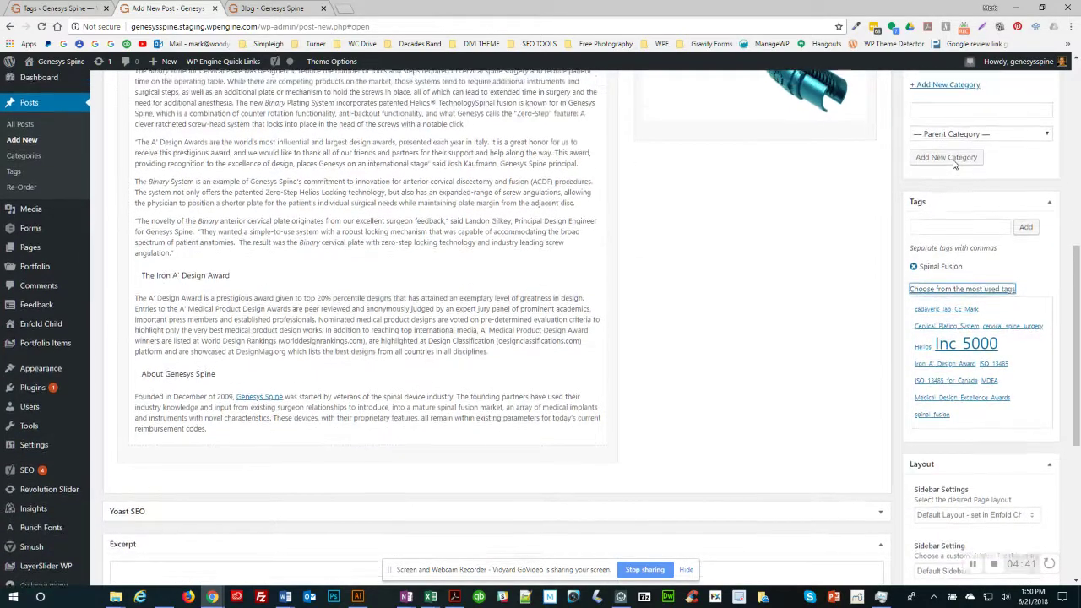
click(914, 420)
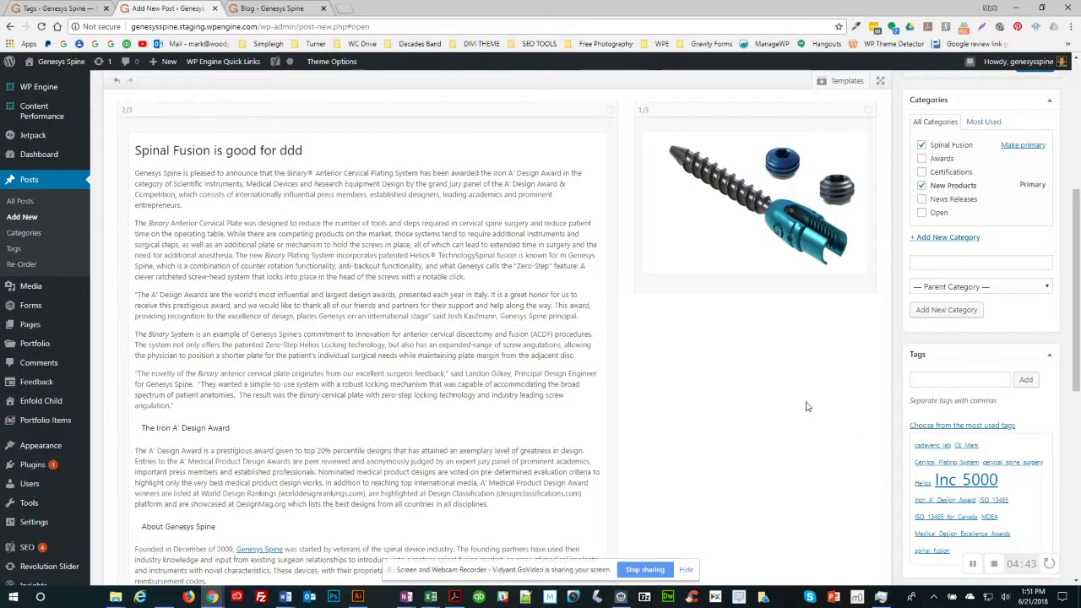
scroll(954, 323, down, 3)
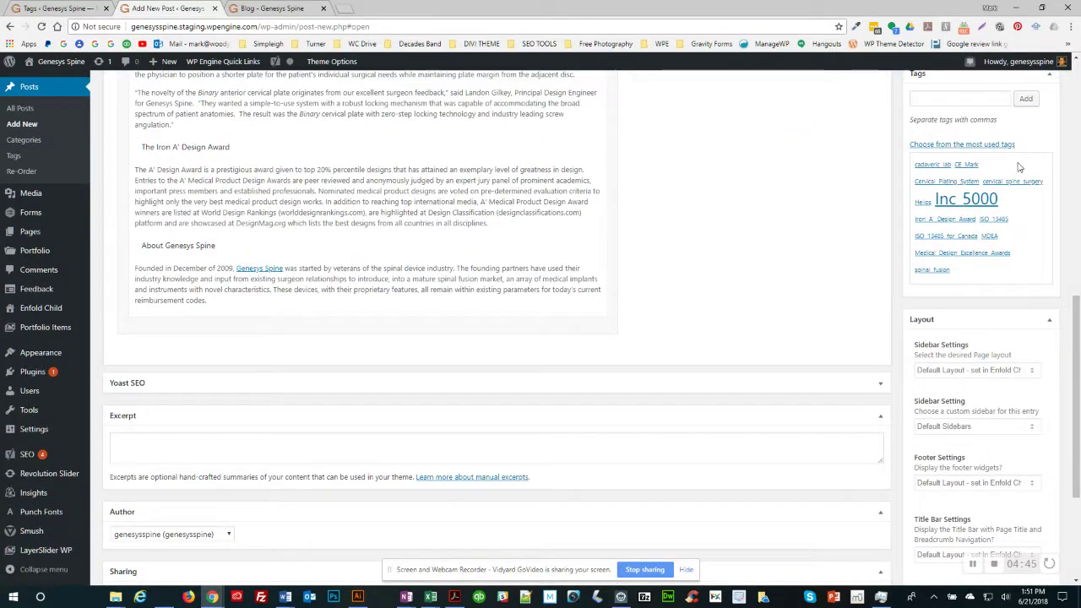
scroll(1019, 167, up, 5)
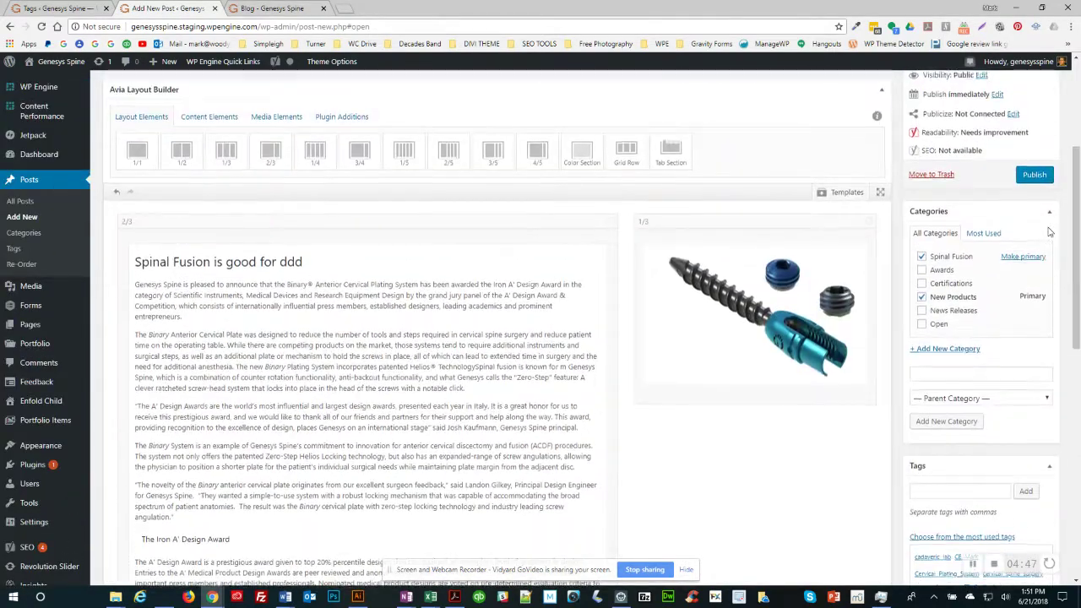
Step: Give the post a right sidebar using the Sidebar Blog sidebar
click(1049, 212)
click(1051, 245)
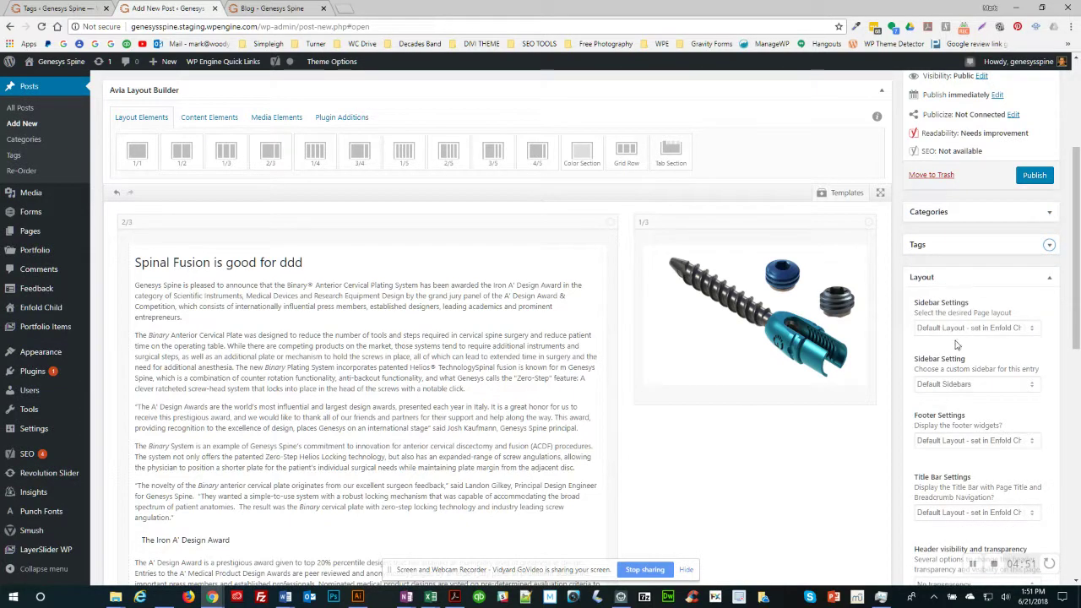
click(978, 330)
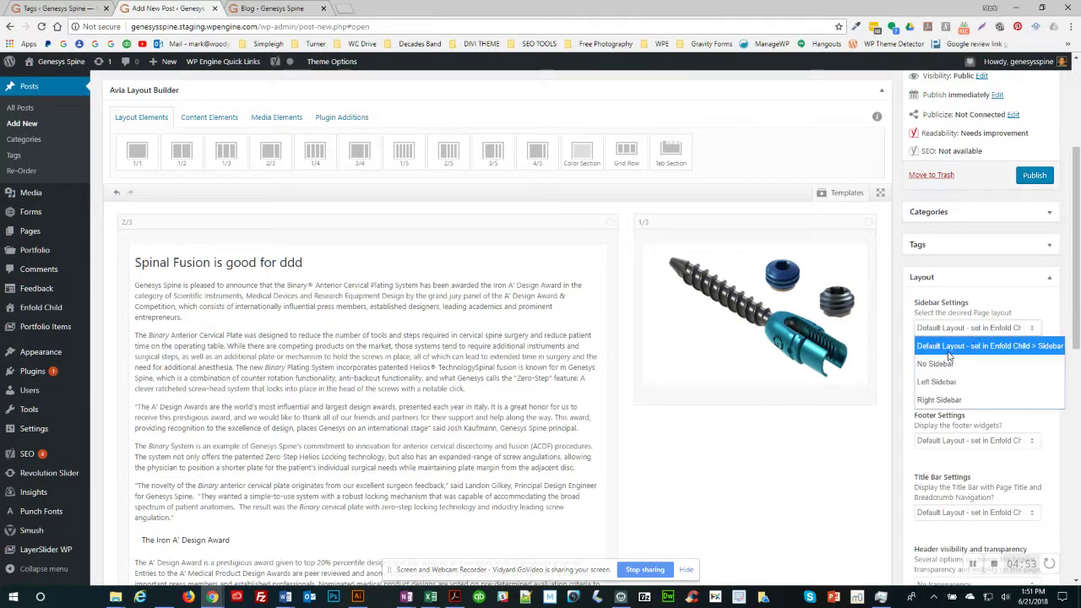
click(940, 401)
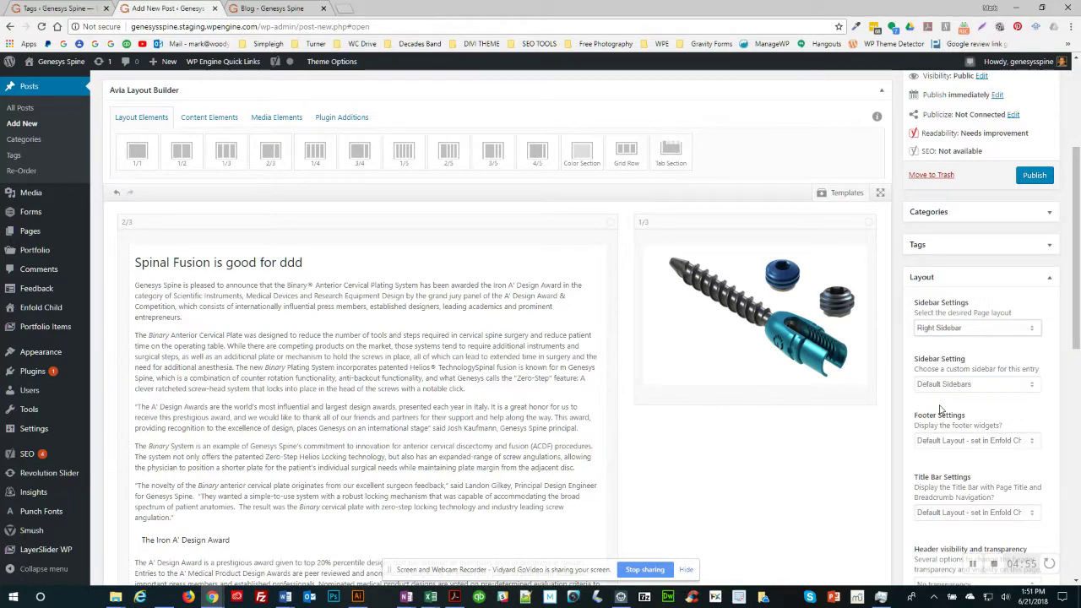
click(946, 391)
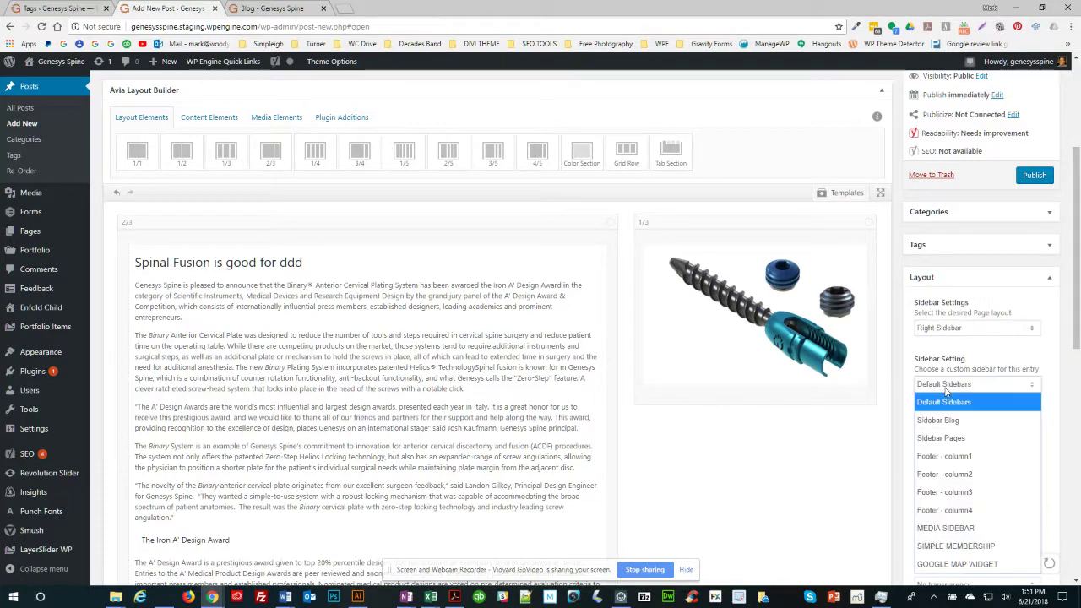
click(940, 421)
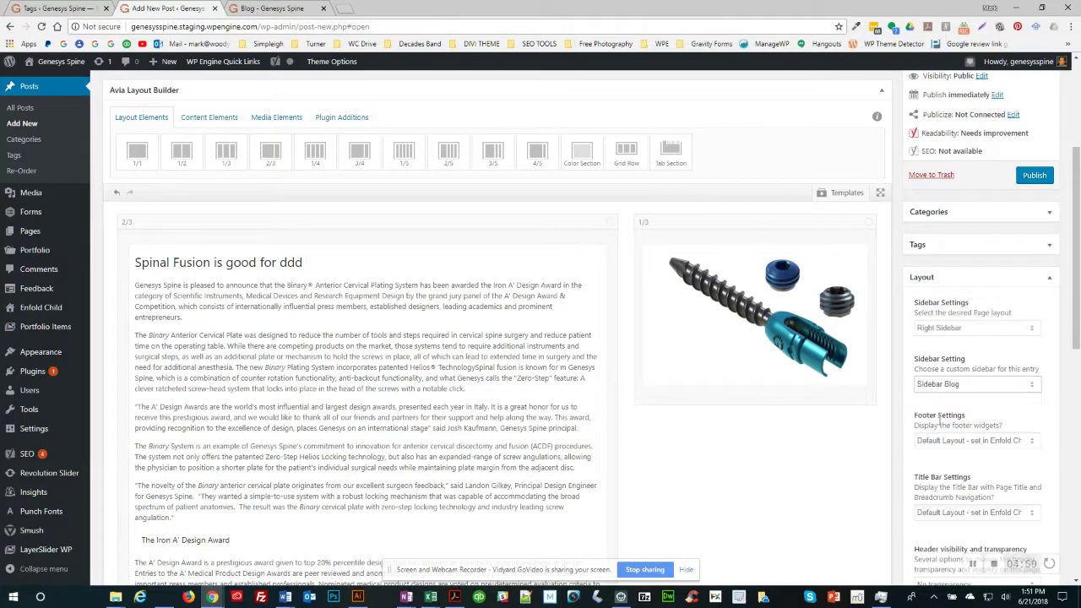
Step: Keep the default footer and set the title bar to display only breadcrumbs
click(959, 443)
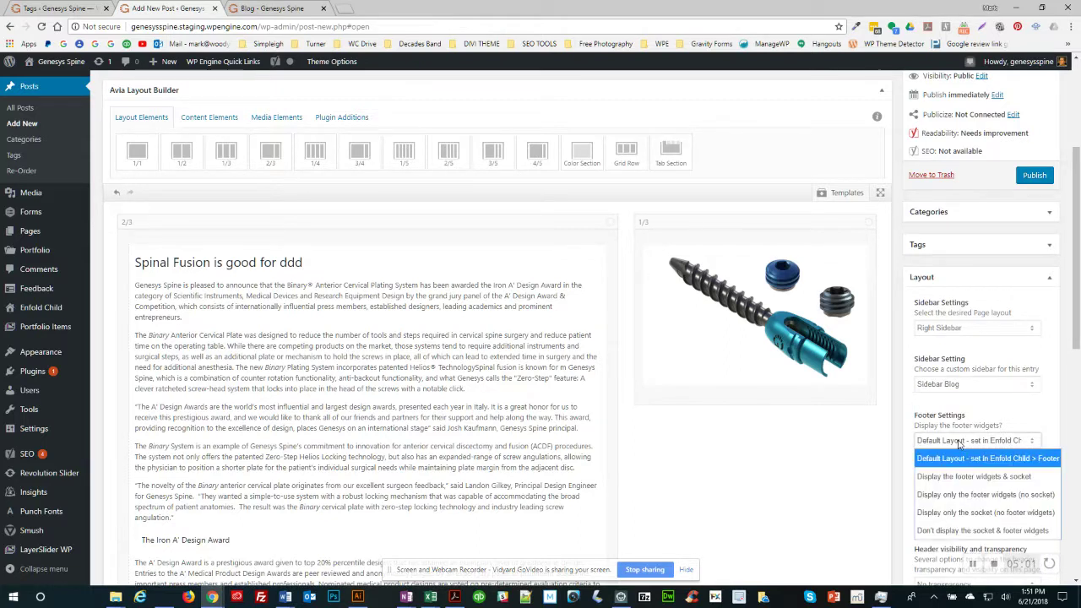
click(955, 461)
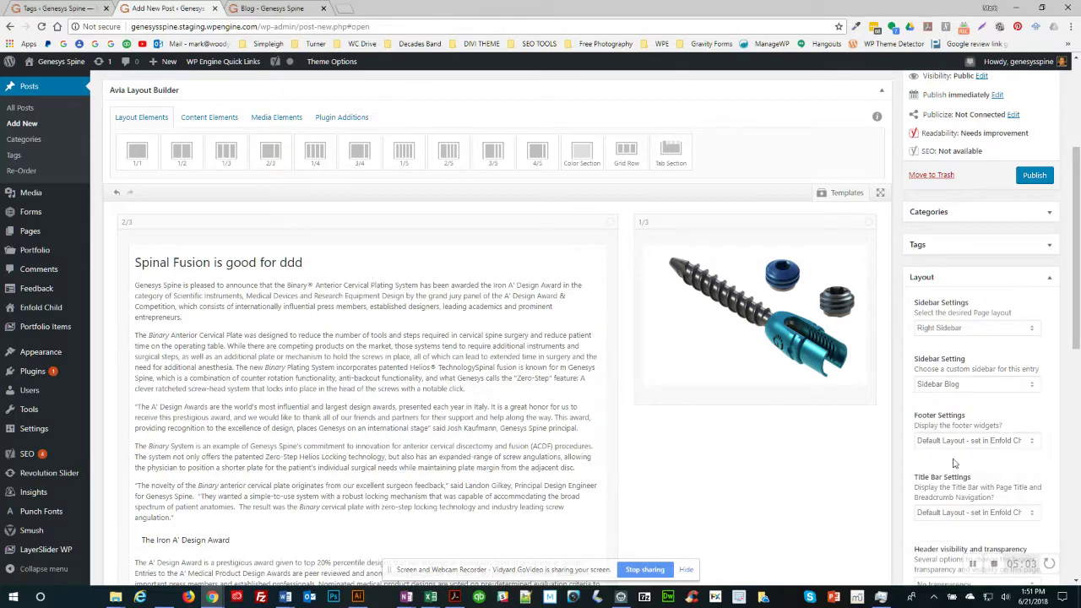
click(947, 514)
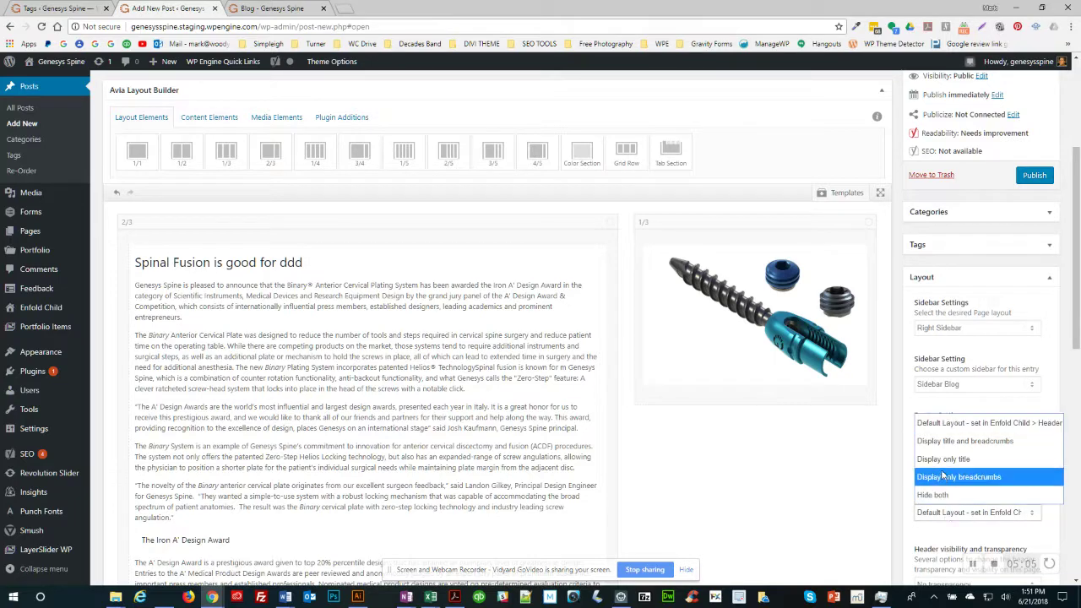
click(940, 477)
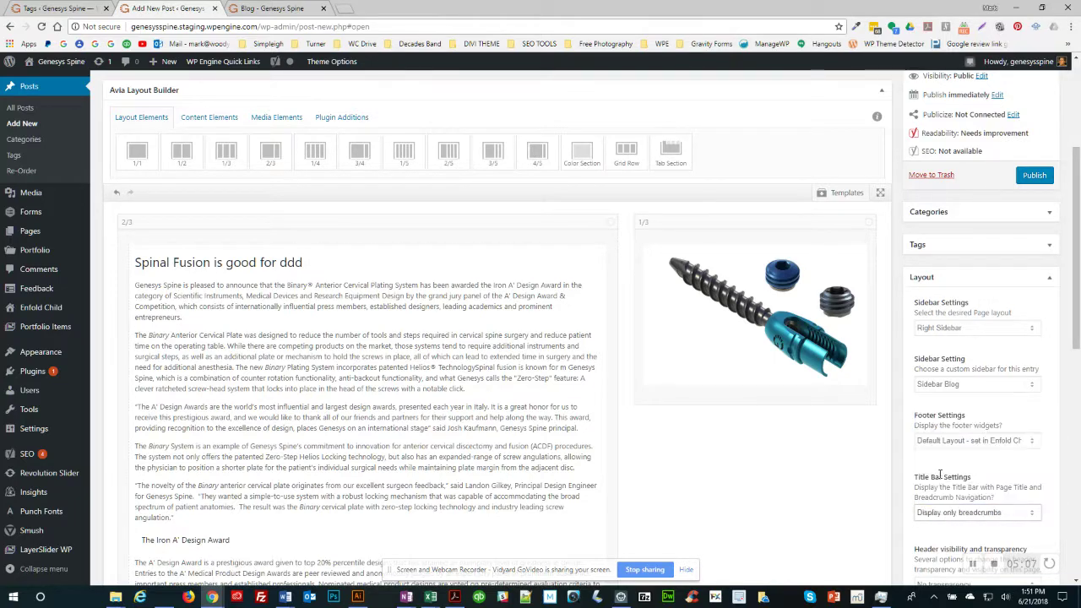
scroll(955, 498, down, 2)
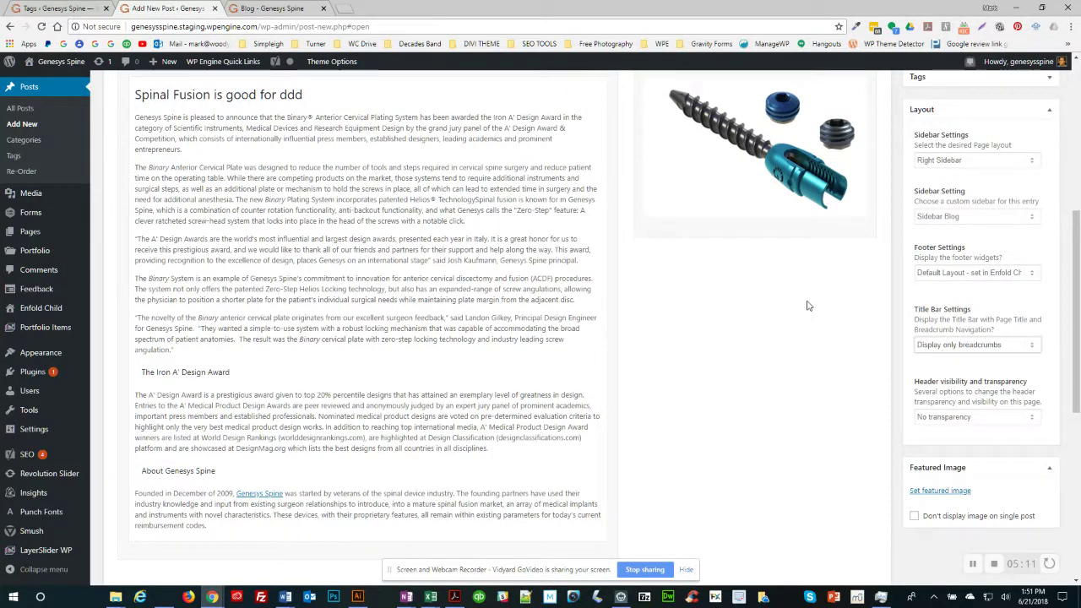
Step: Set the blue screw image TiLock-Reduction-Spinal-System4.jpg as the featured image
scroll(807, 307, down, 1)
scroll(807, 307, down, 1)
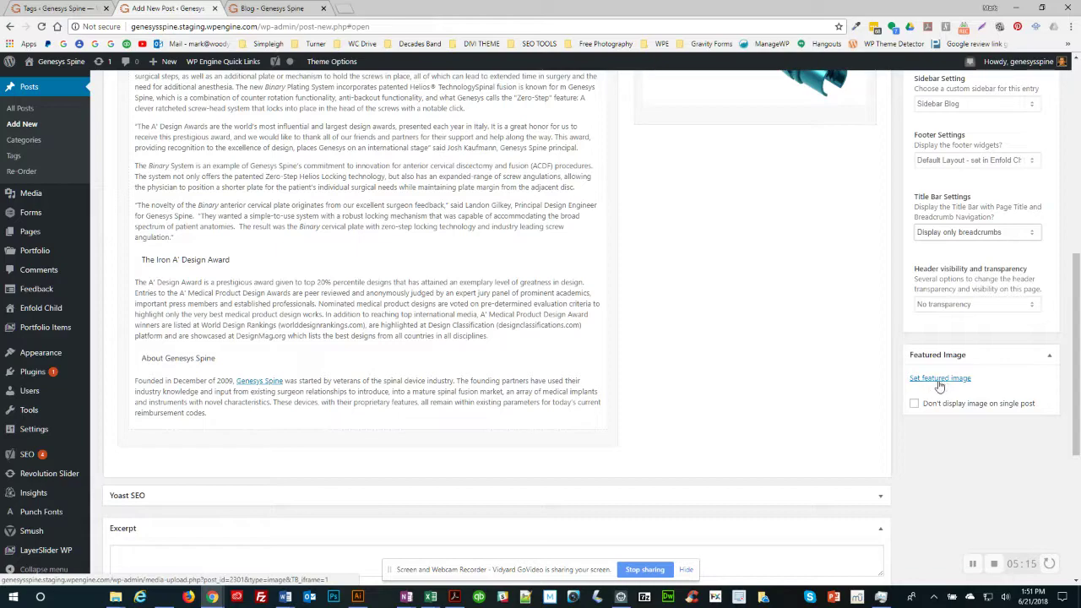
scroll(676, 304, up, 5)
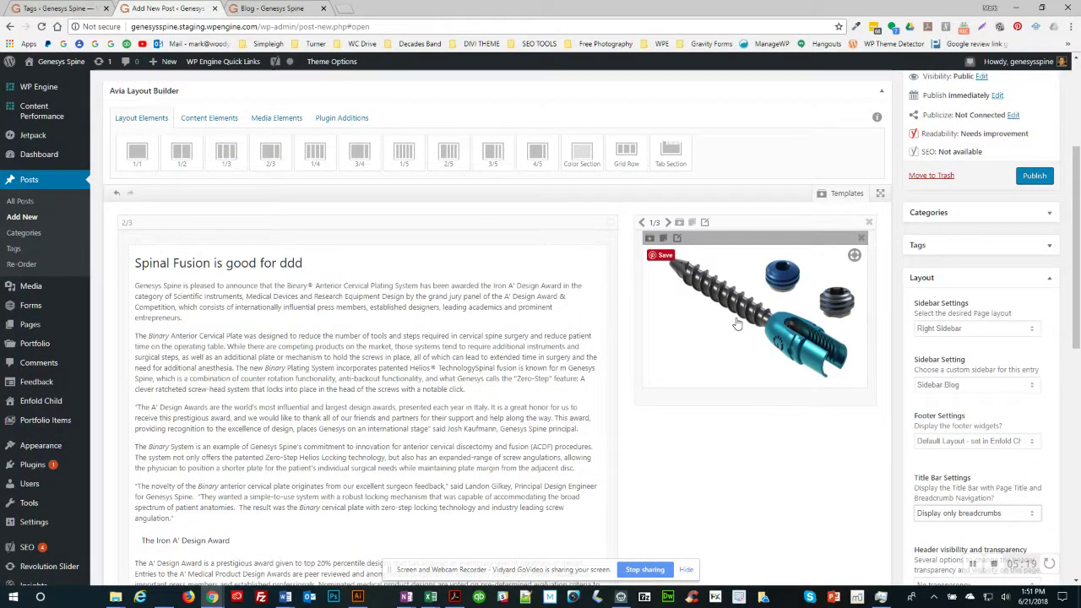
scroll(737, 321, down, 5)
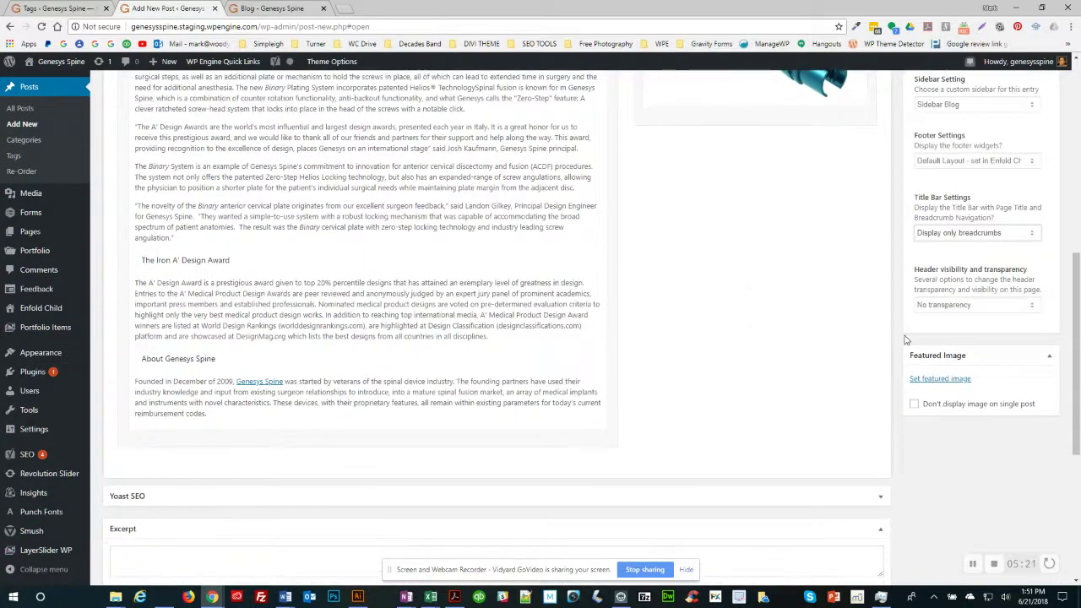
click(948, 382)
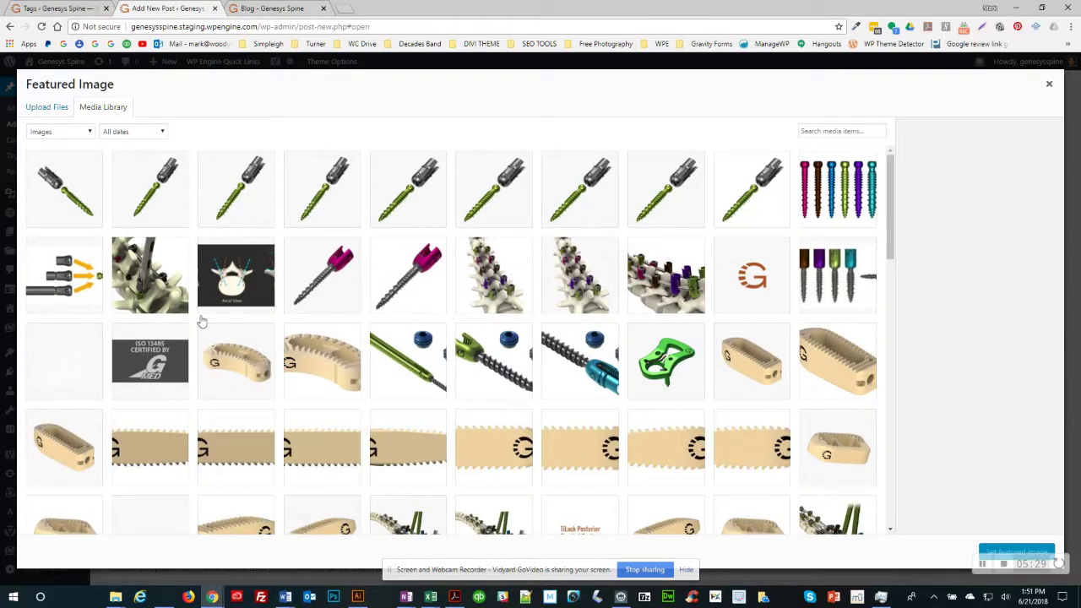
click(586, 368)
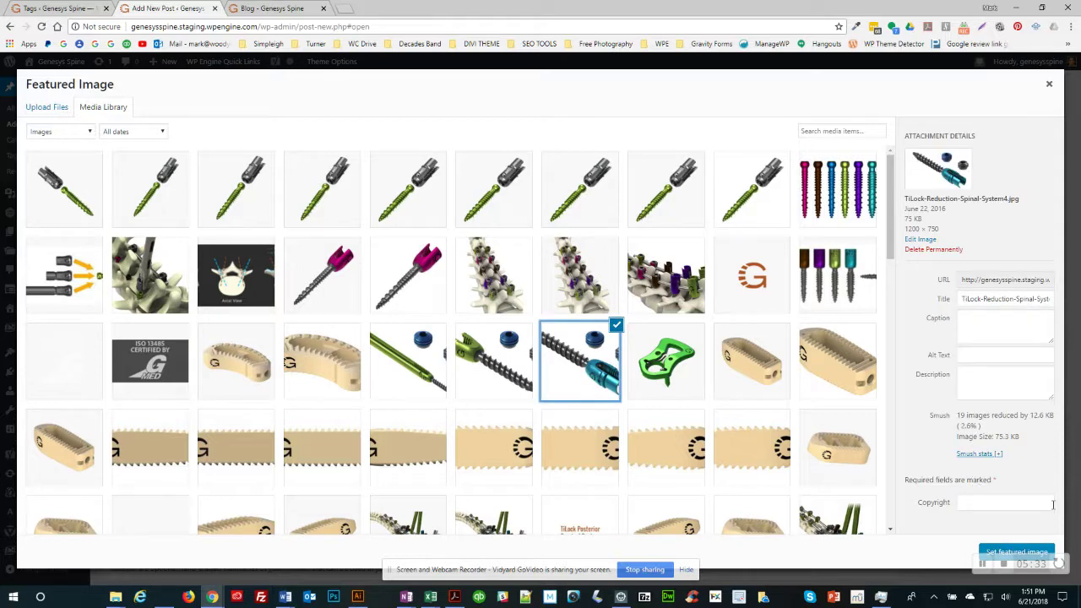
click(1016, 552)
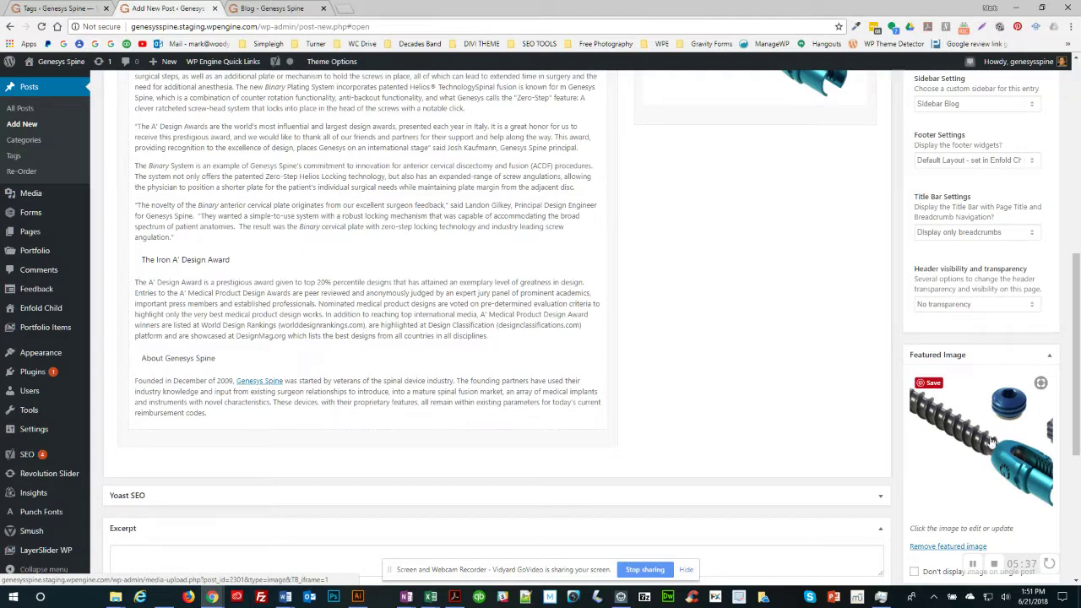
scroll(792, 333, down, 1)
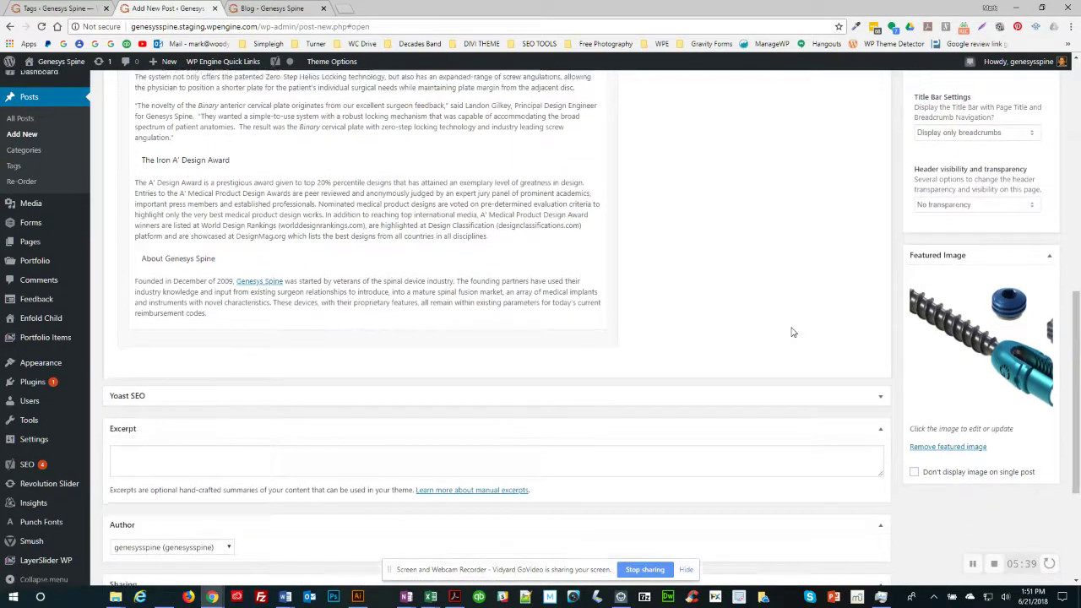
Step: Save the post as a draft
scroll(792, 332, up, 4)
scroll(792, 333, up, 5)
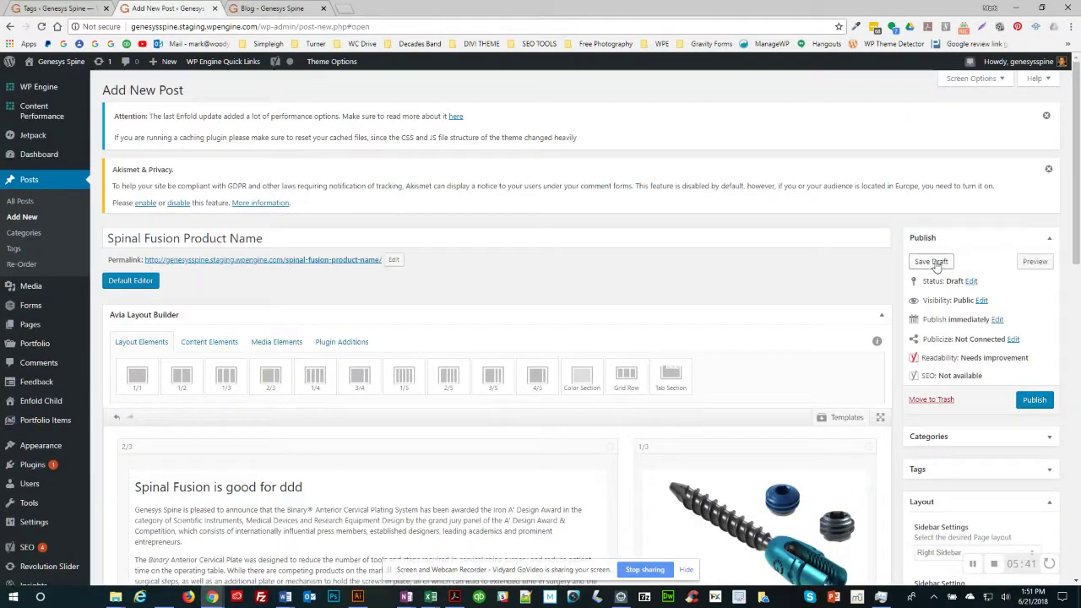
click(932, 263)
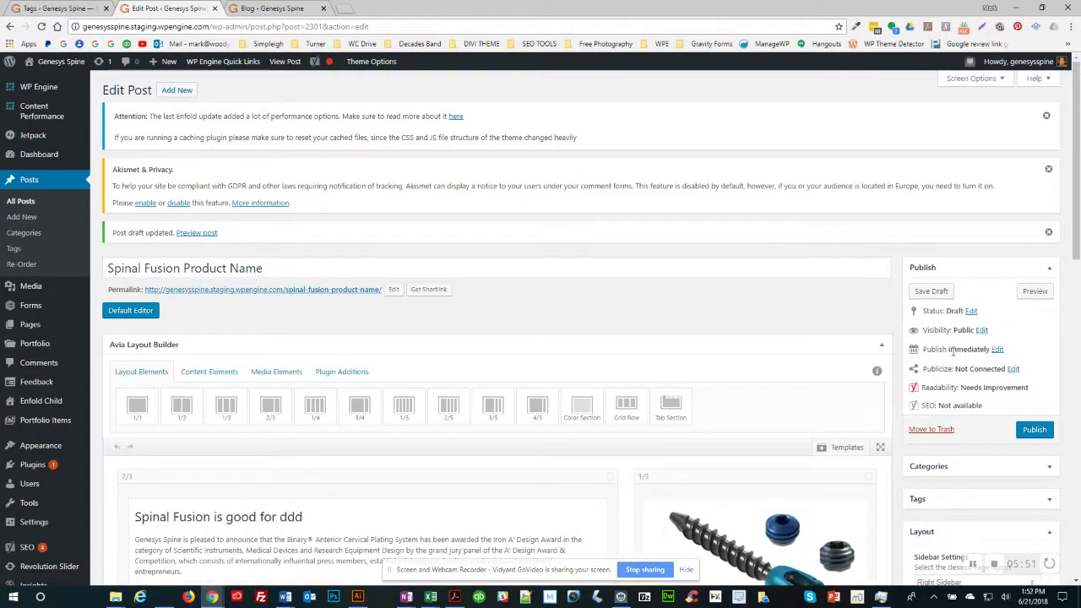
Step: Set visibility to password protected with a password, then publish the post
click(981, 330)
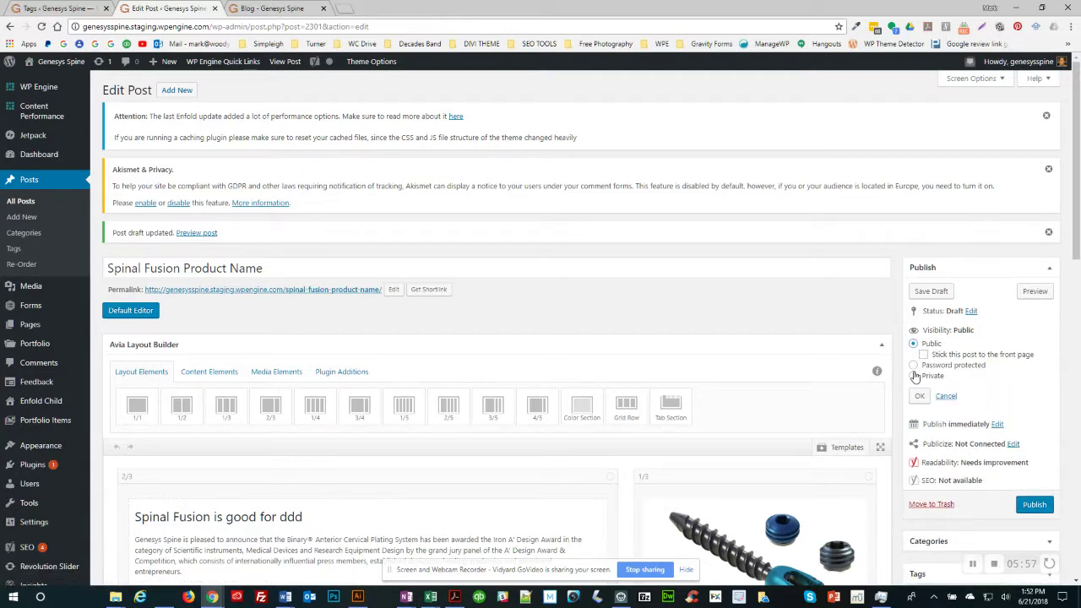
click(914, 365)
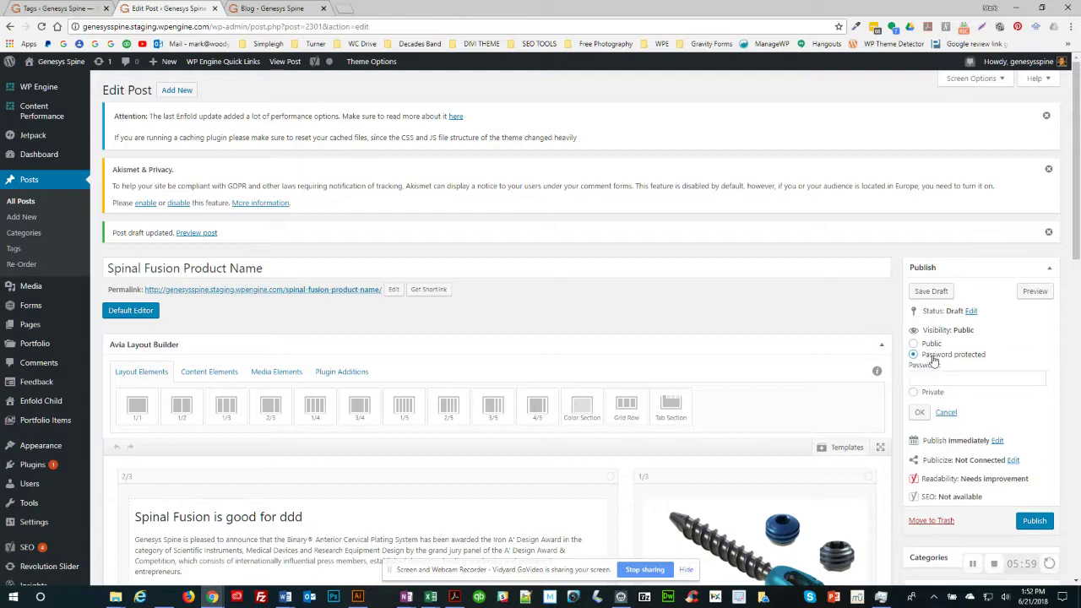
click(927, 379)
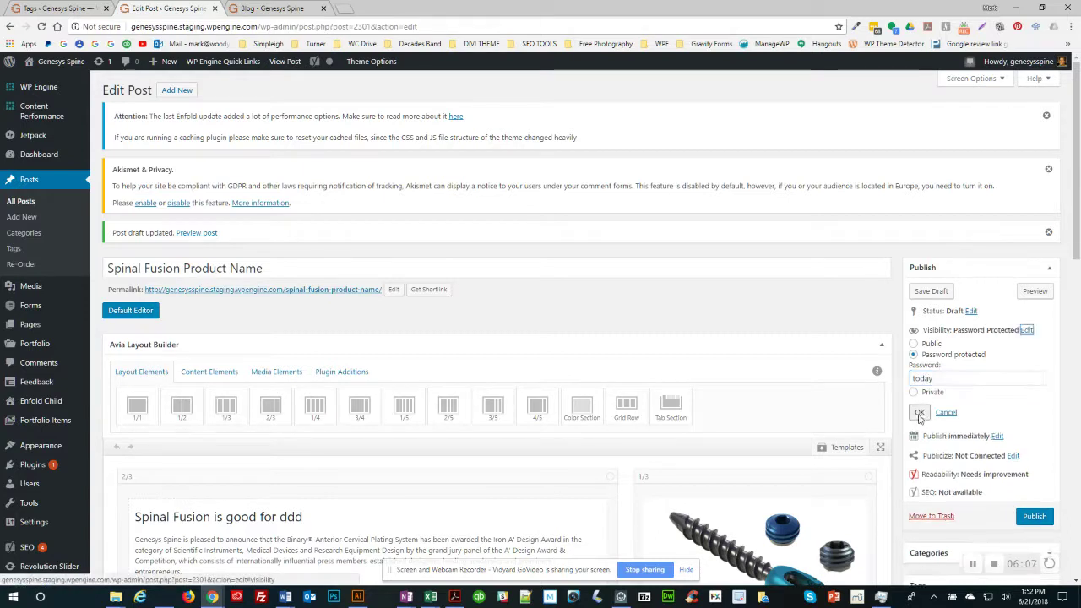
click(920, 413)
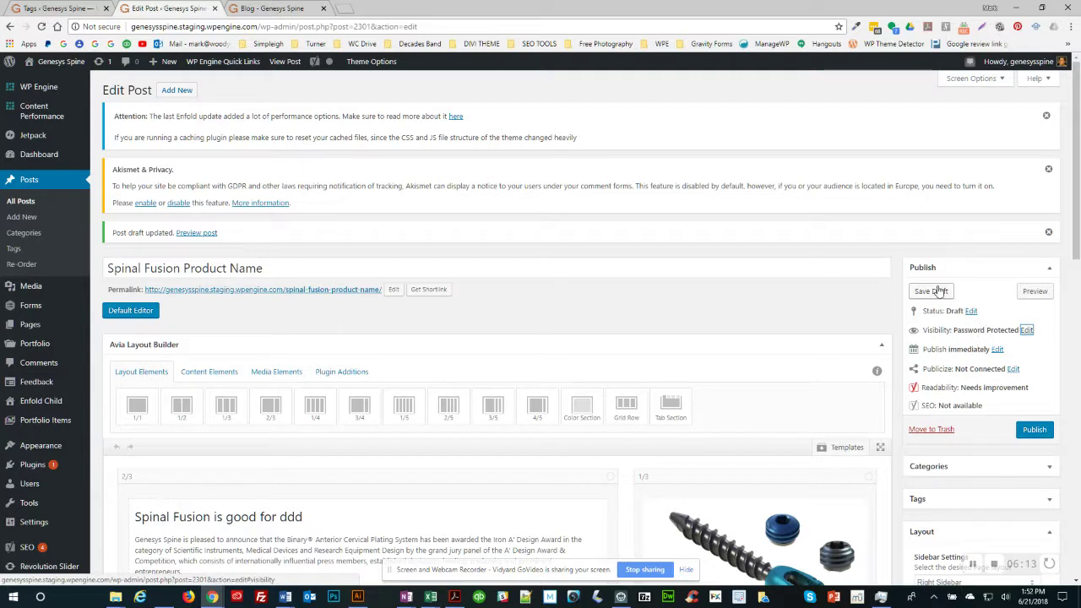
click(1035, 432)
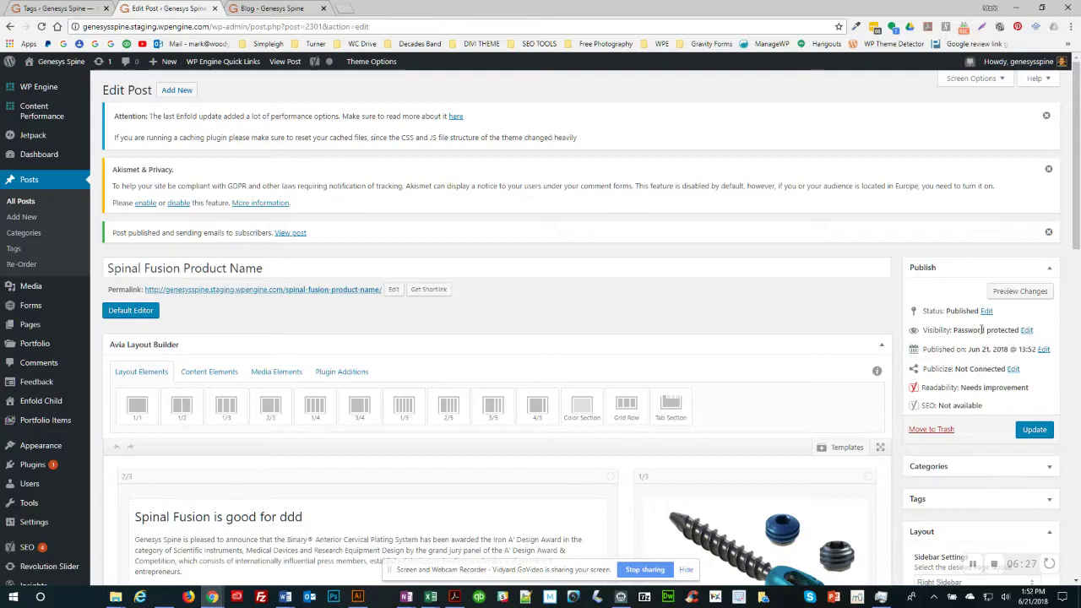
scroll(825, 298, down, 15)
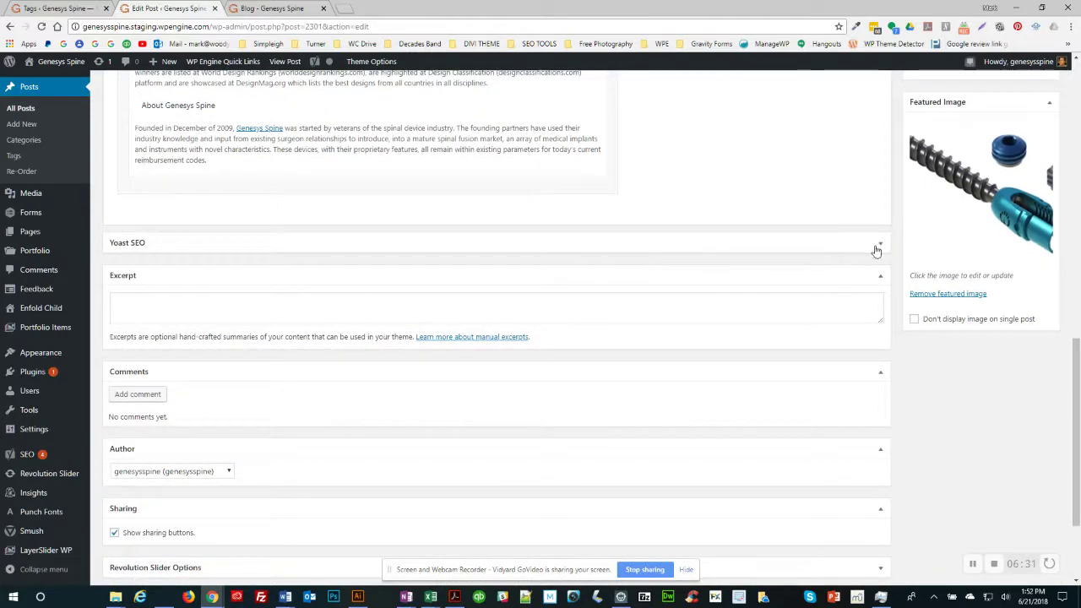
Step: Enter 'spinal fusion' as the focus keyword in the expanded Yoast SEO panel
click(880, 245)
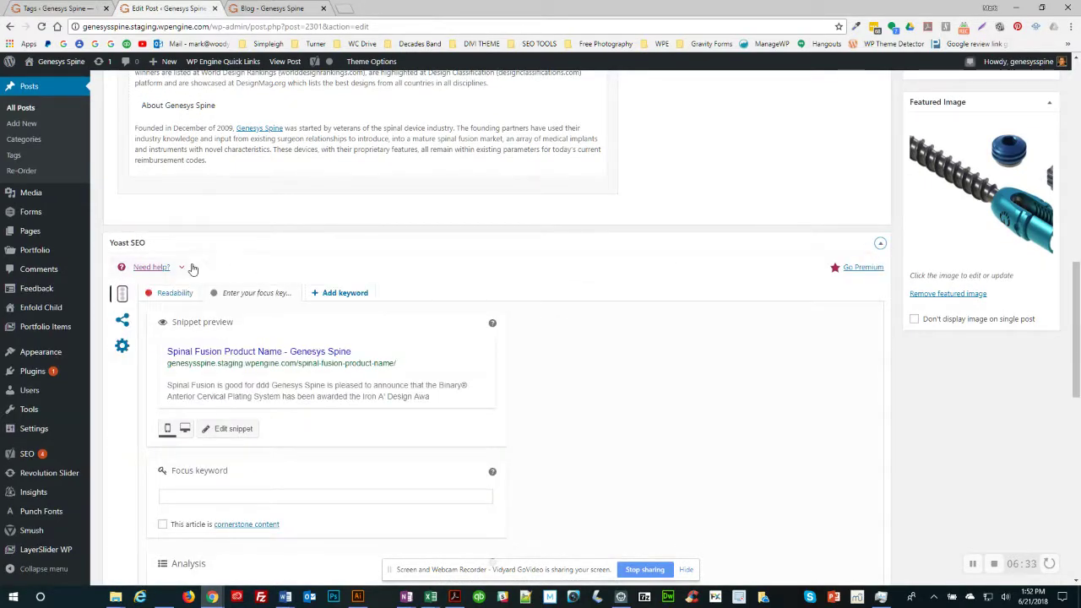
click(185, 498)
text(spinal fusion)
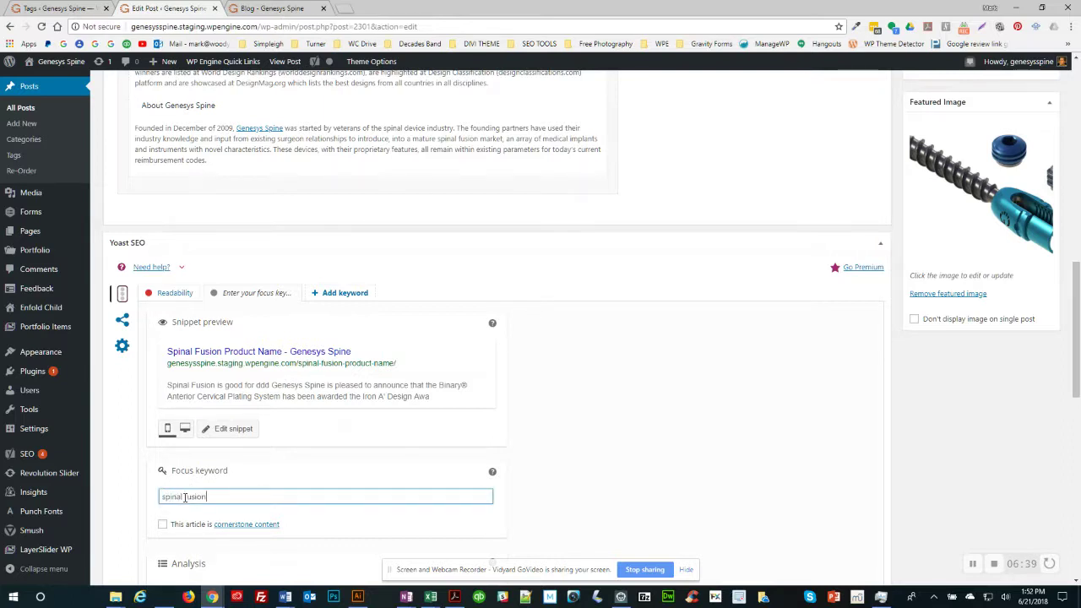
scroll(466, 368, down, 4)
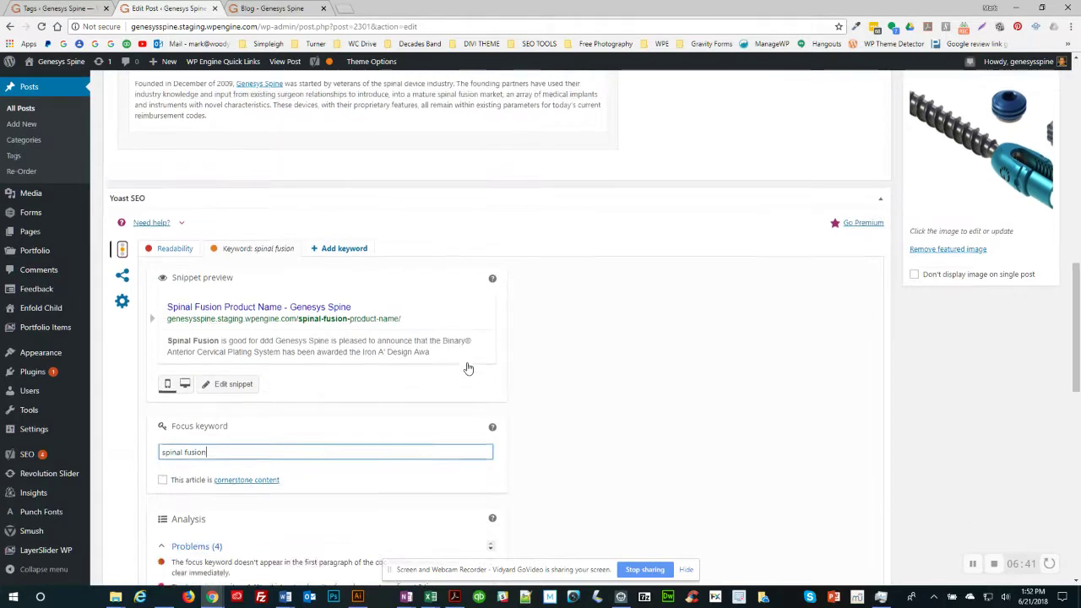
scroll(468, 367, down, 3)
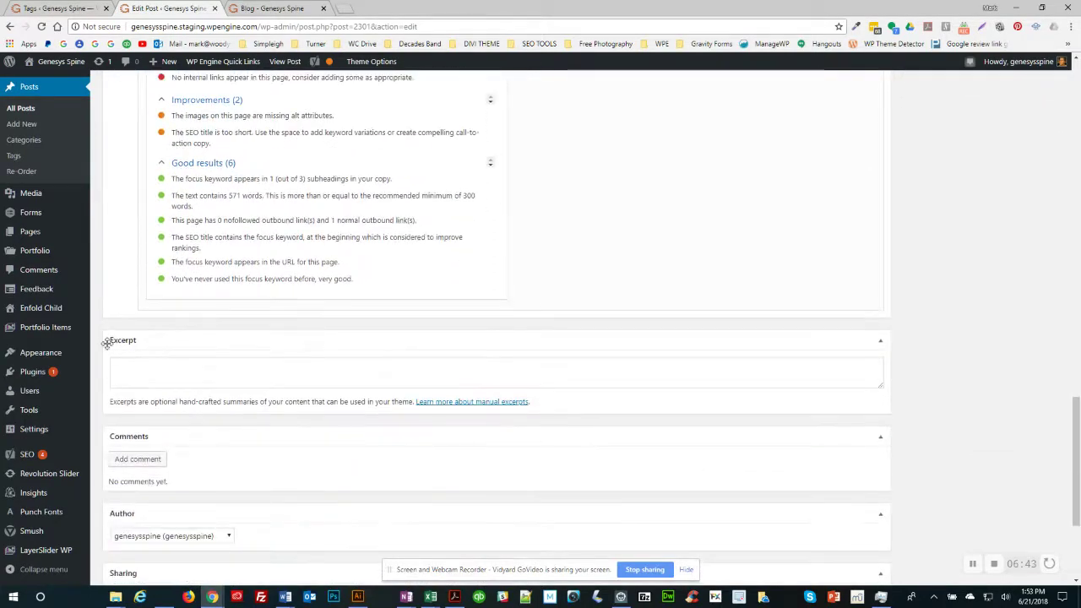
Step: Write the excerpt 'Spinal fusion has always been a problem, but with our new product called ...' and select it
click(170, 338)
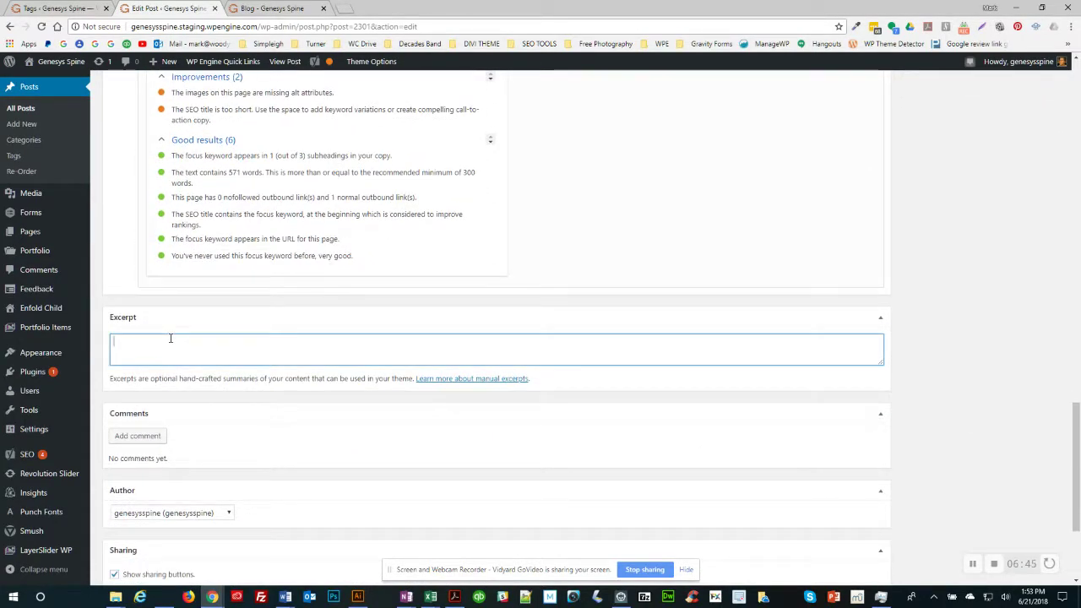
text(Spinal fusion)
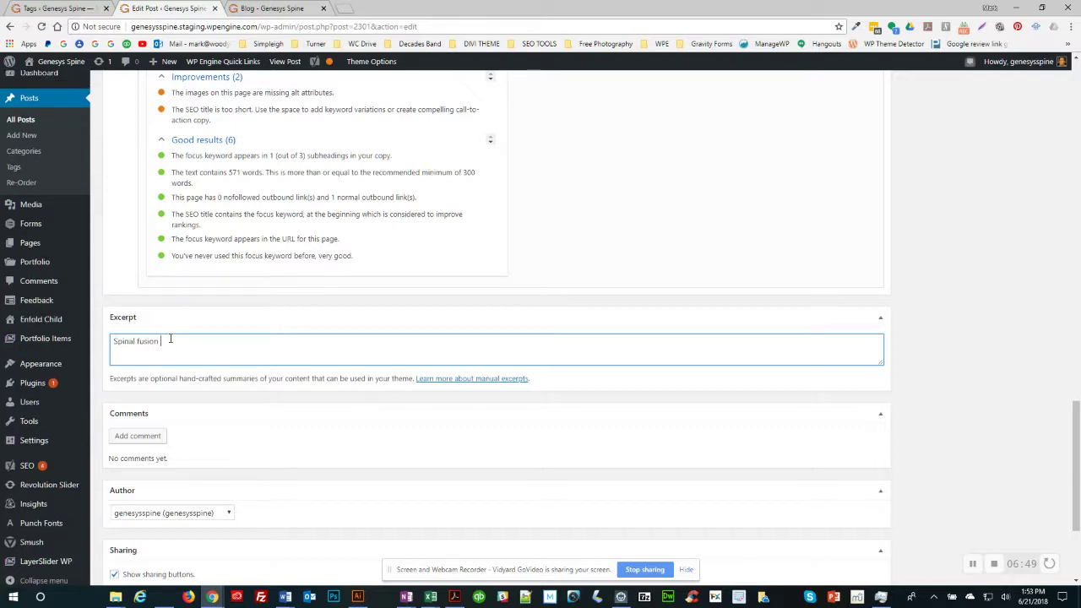
text( has always been a pro)
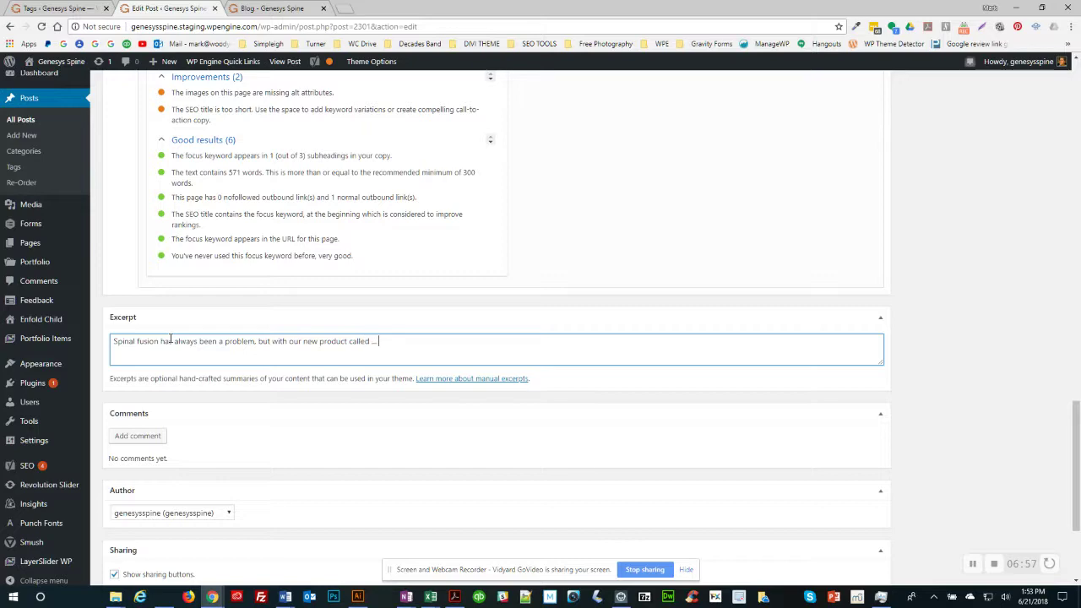
key(ctrl+a)
key(ctrl+c)
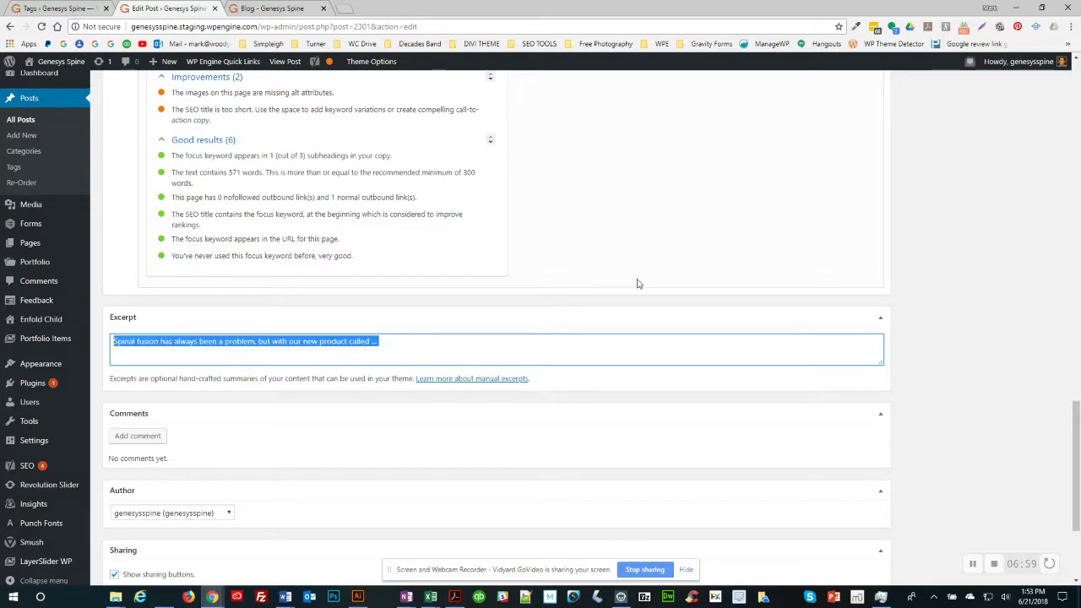
scroll(639, 280, up, 4)
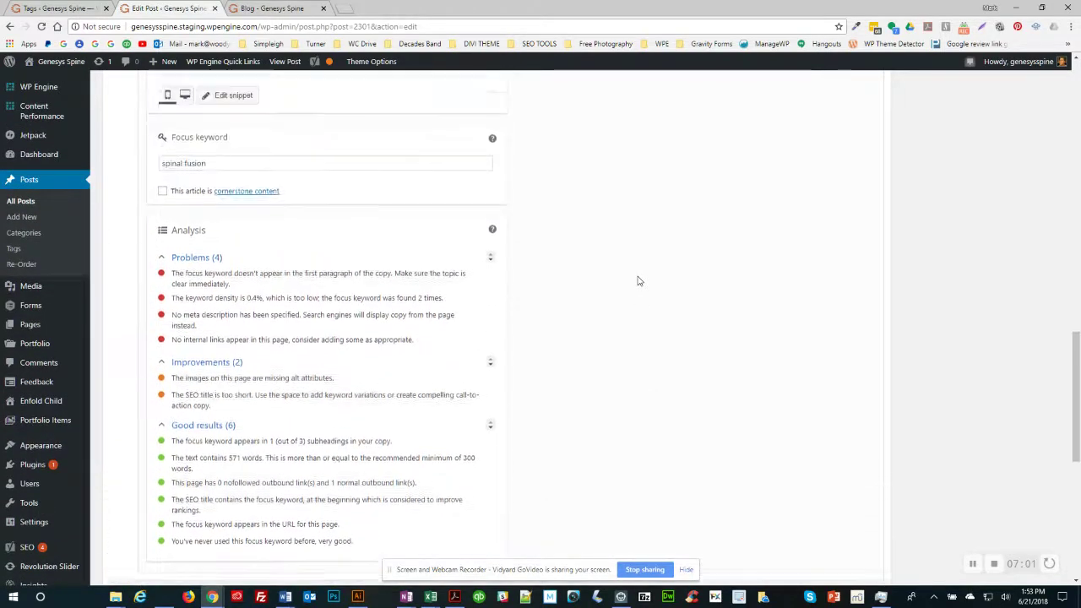
Step: Open Yoast's Edit snippet view with the SEO title, slug and meta description fields
scroll(639, 281, up, 2)
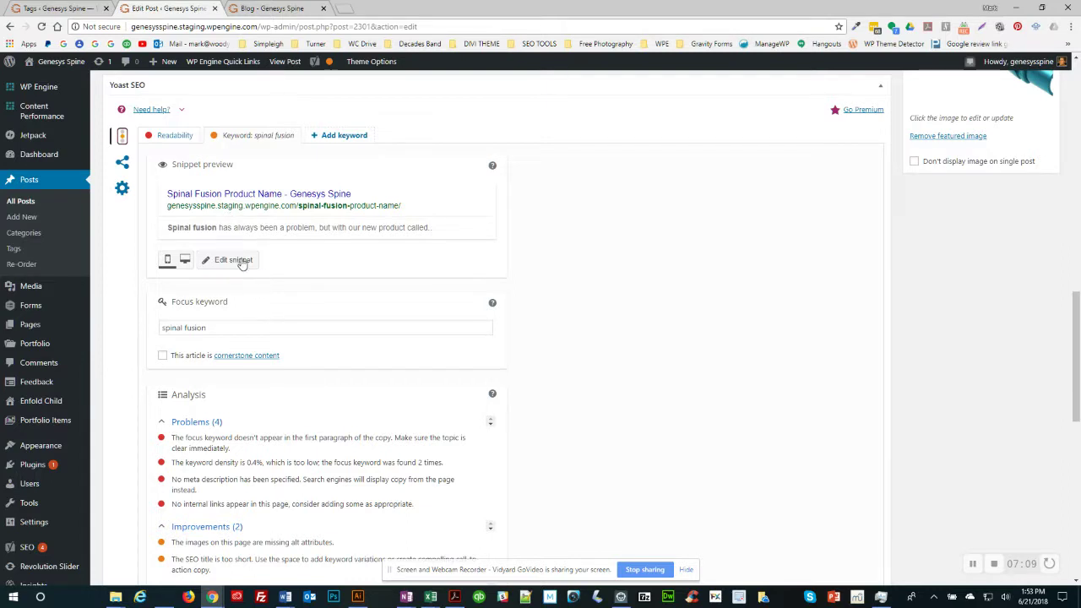
click(233, 260)
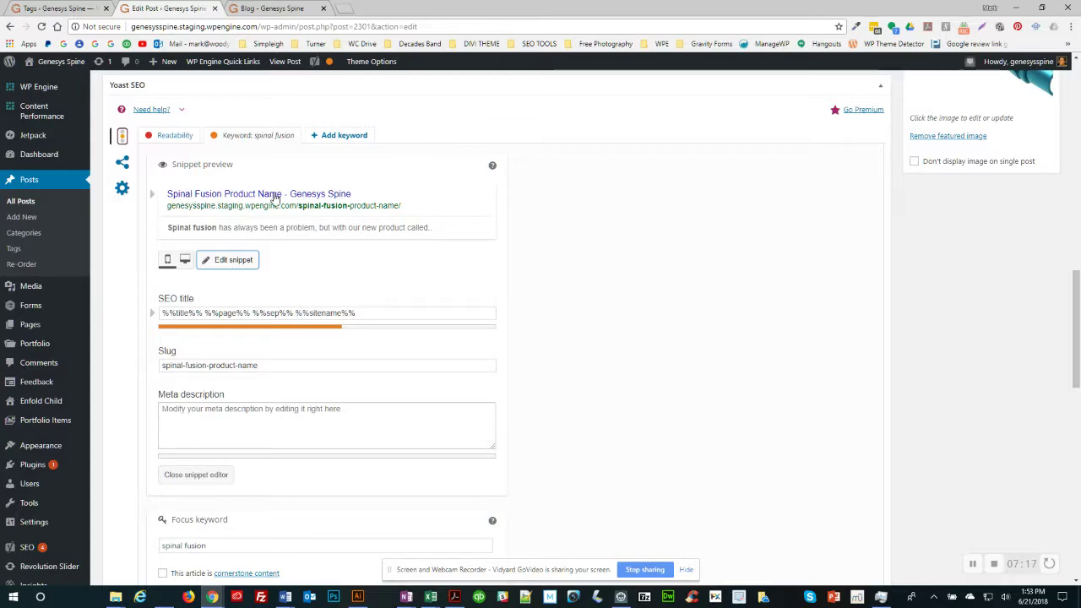
scroll(274, 200, up, 2)
scroll(274, 199, up, 10)
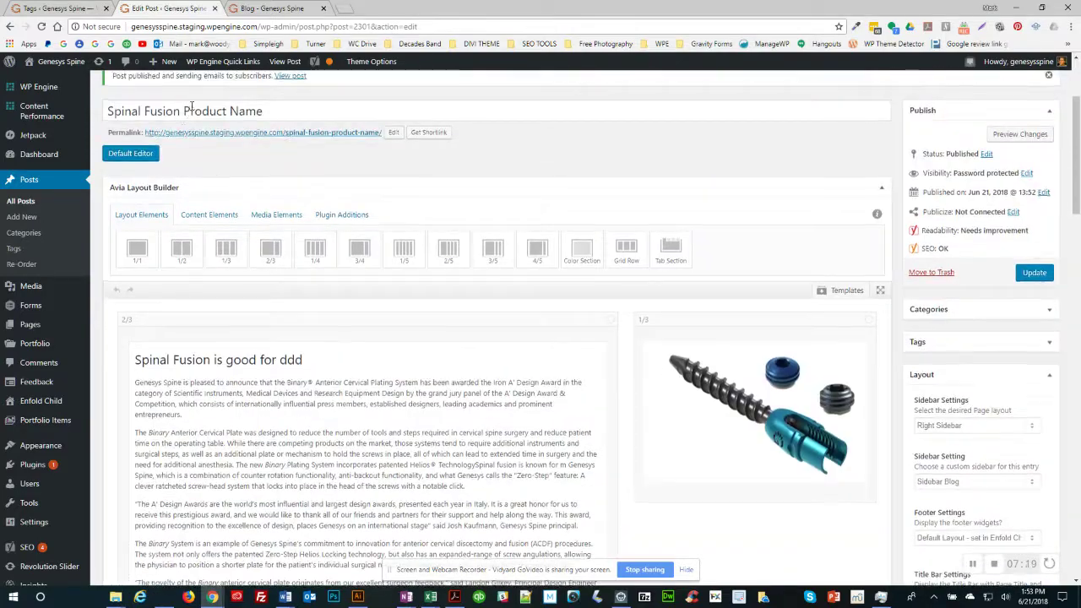
drag(269, 110, 89, 111)
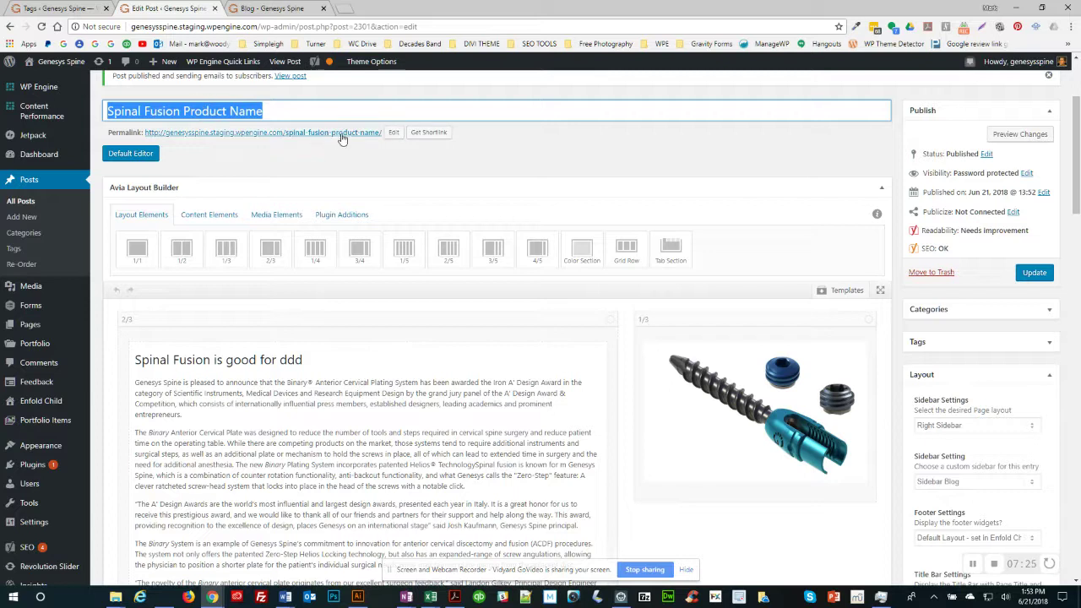
click(307, 111)
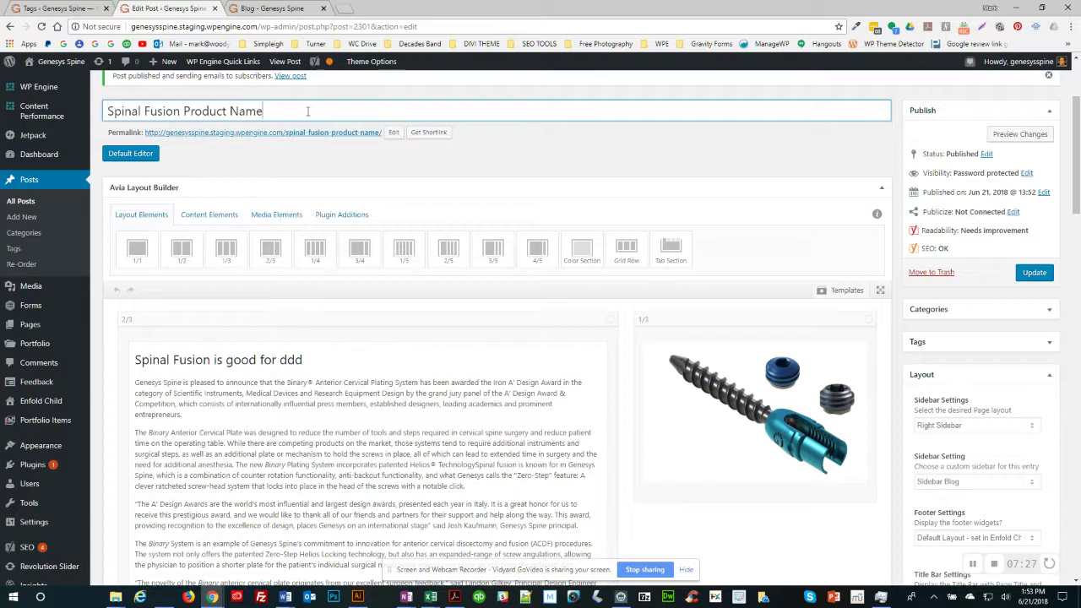
click(395, 133)
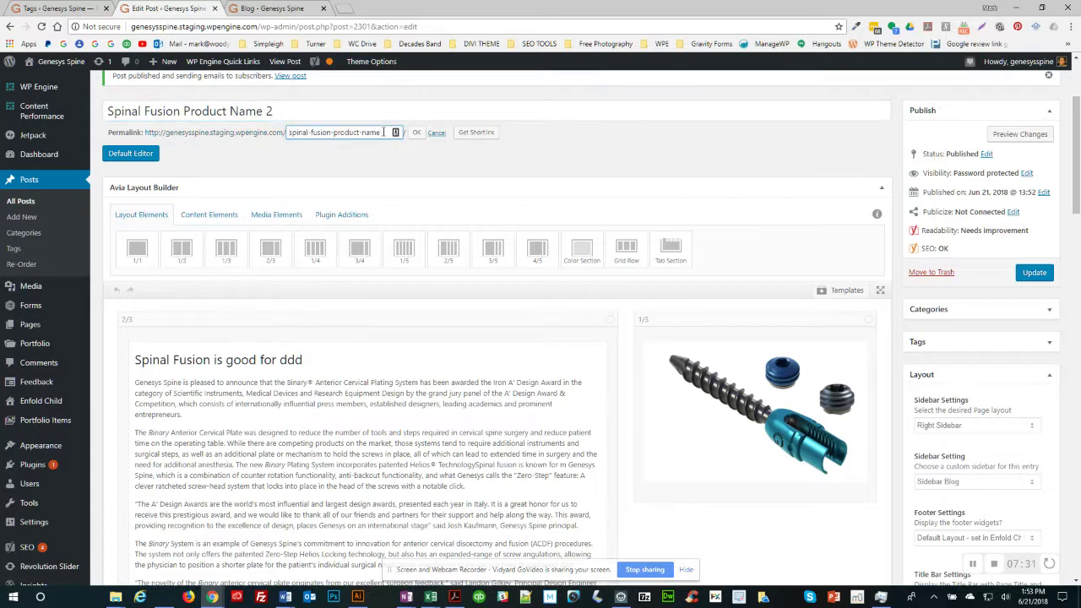
click(356, 116)
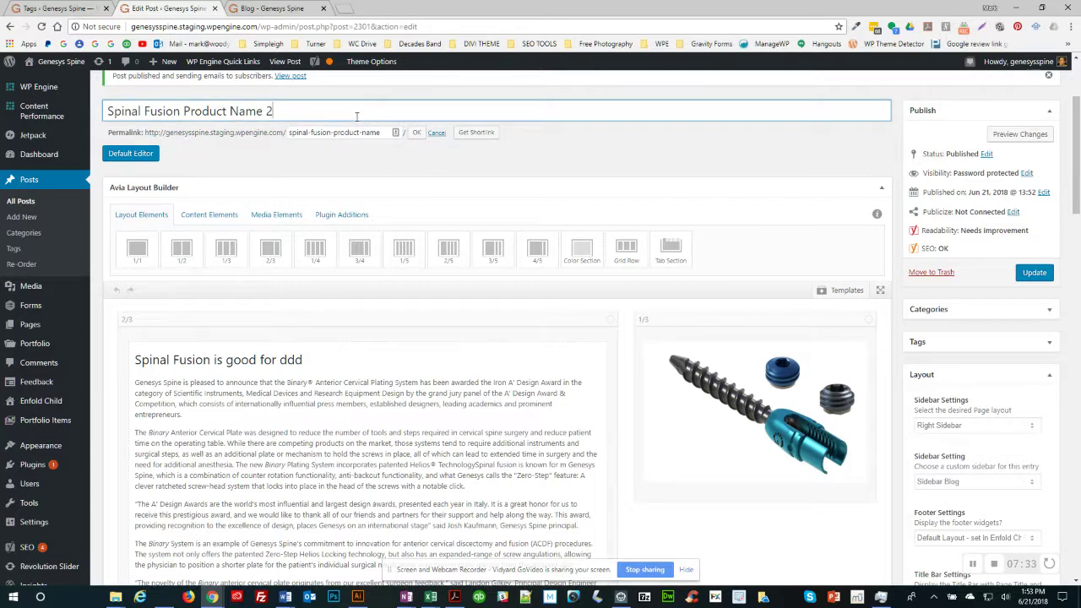
click(416, 133)
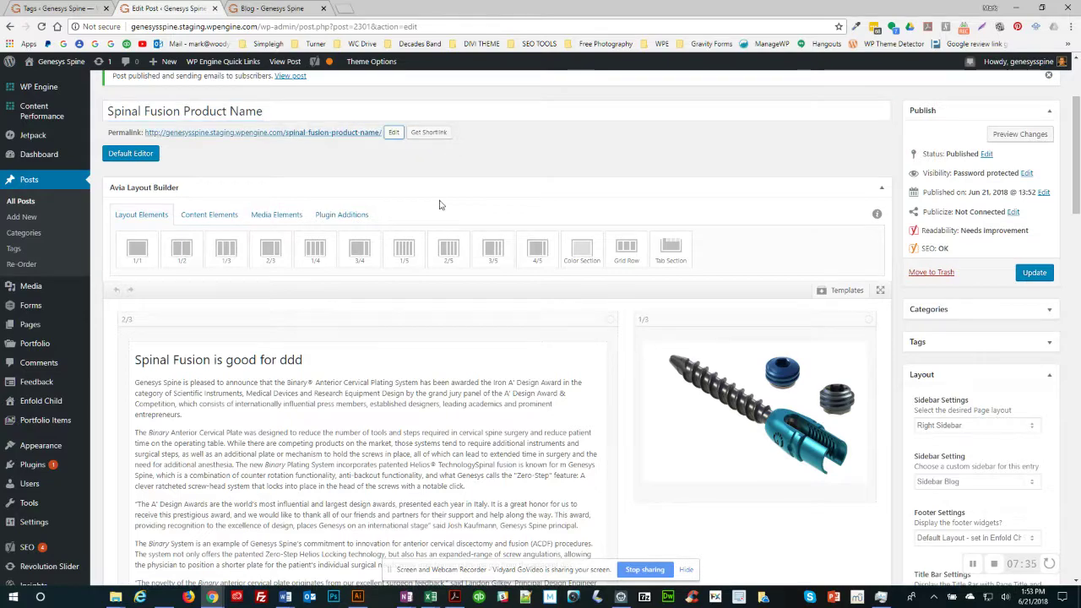
scroll(441, 204, down, 6)
Step: Paste the excerpt sentence into the Yoast meta description field
scroll(439, 205, down, 3)
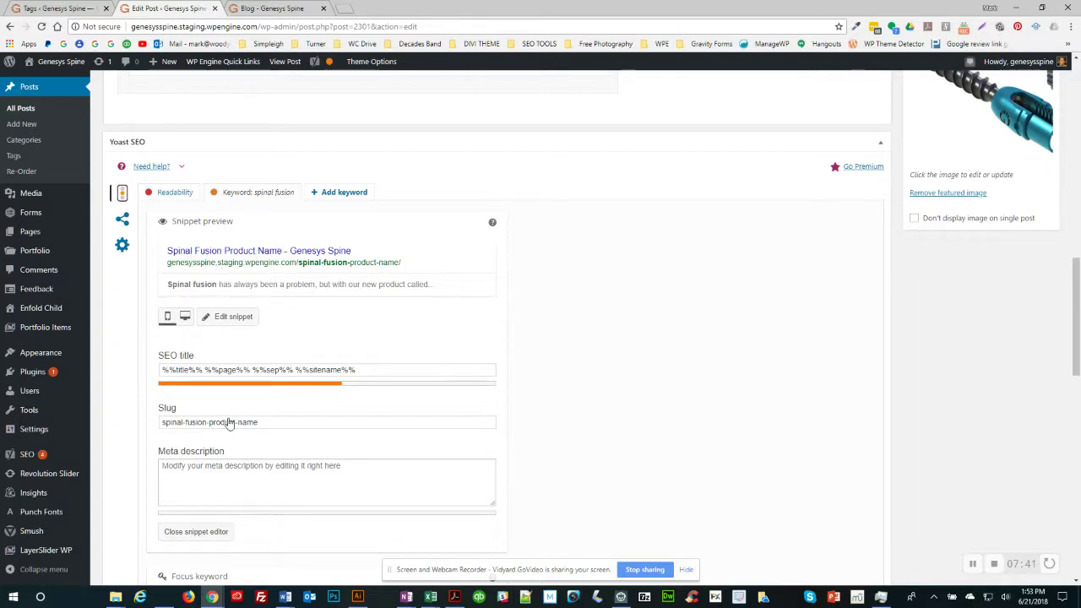
click(212, 473)
key(ctrl+v)
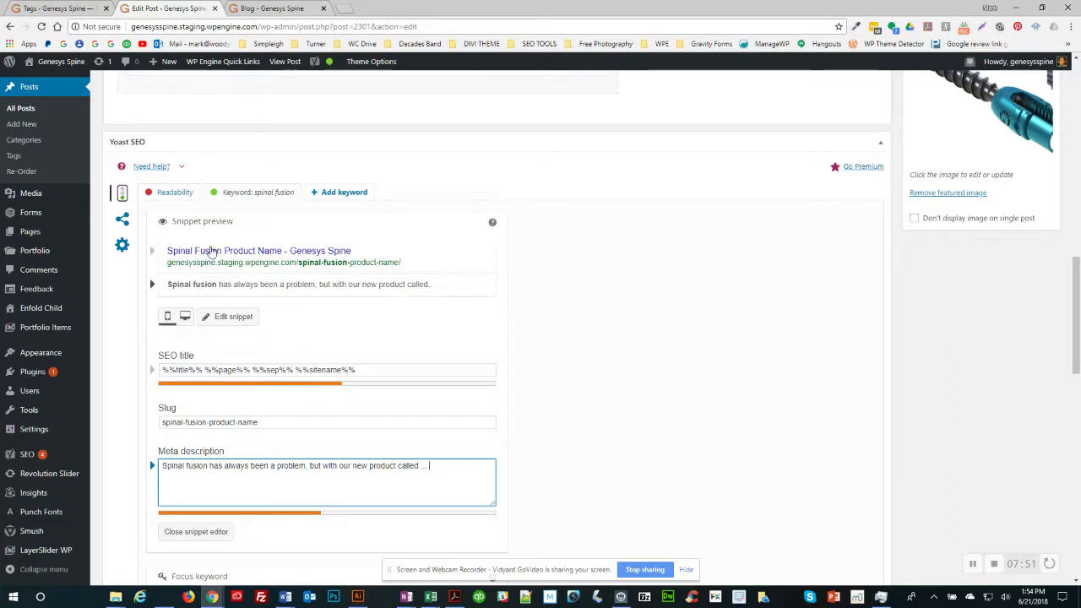
scroll(567, 332, down, 1)
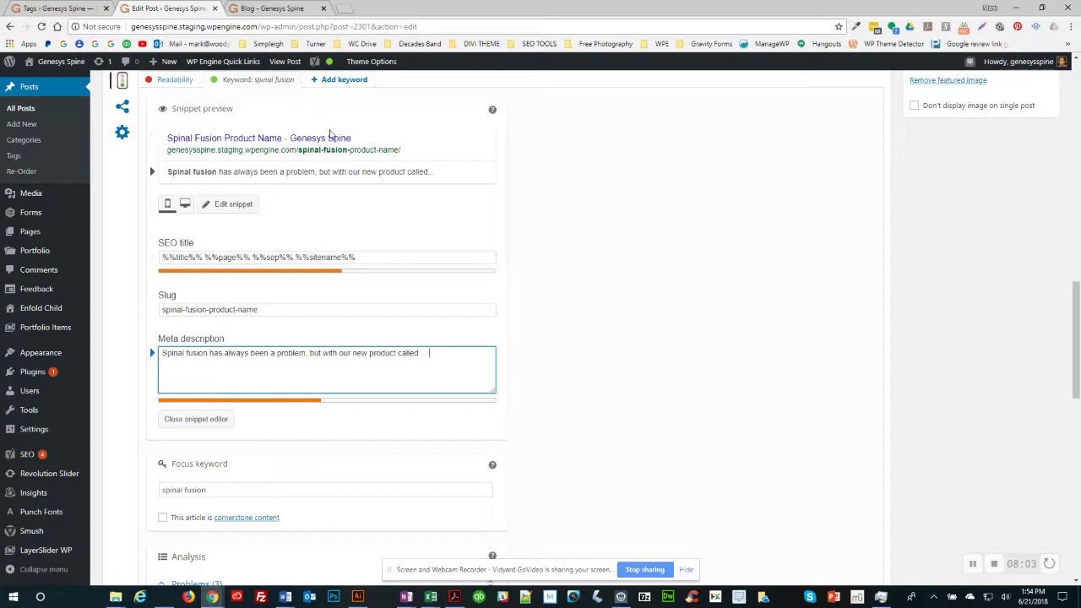
scroll(524, 219, down, 3)
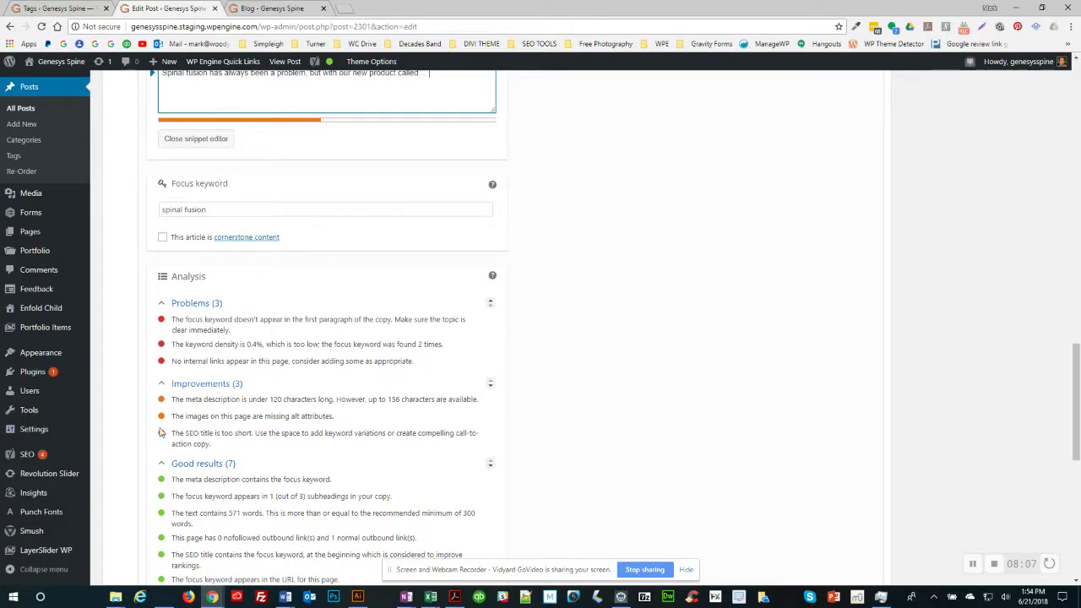
scroll(179, 499, down, 2)
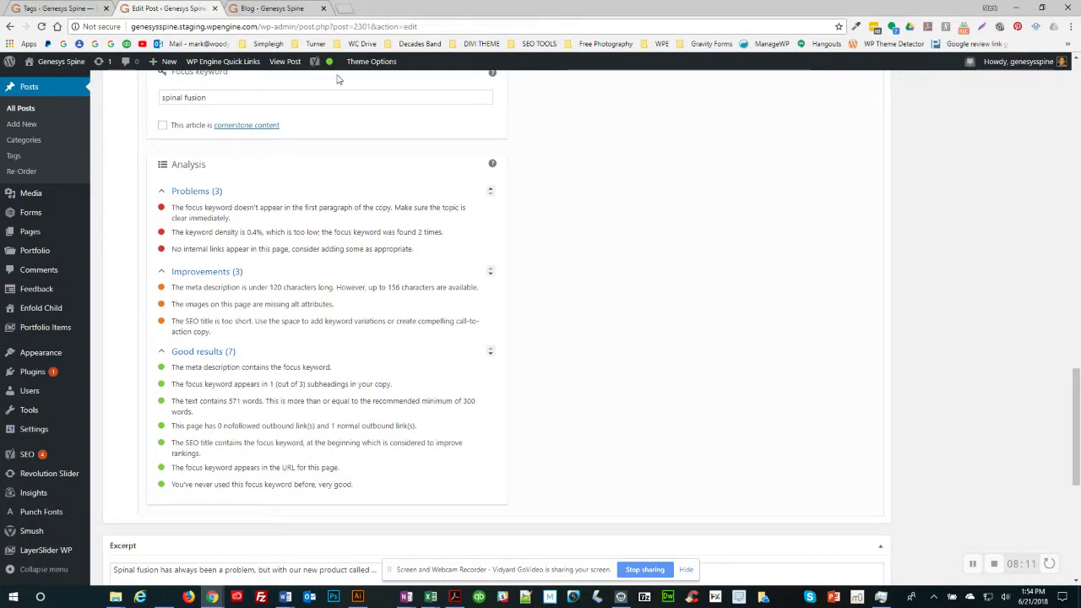
scroll(680, 162, up, 2)
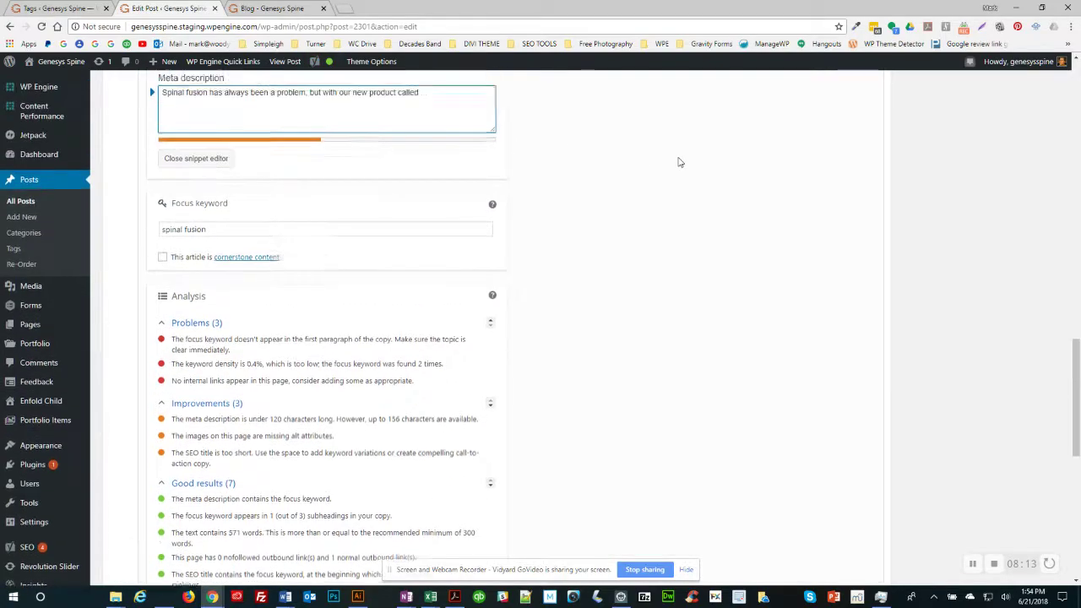
scroll(680, 163, up, 9)
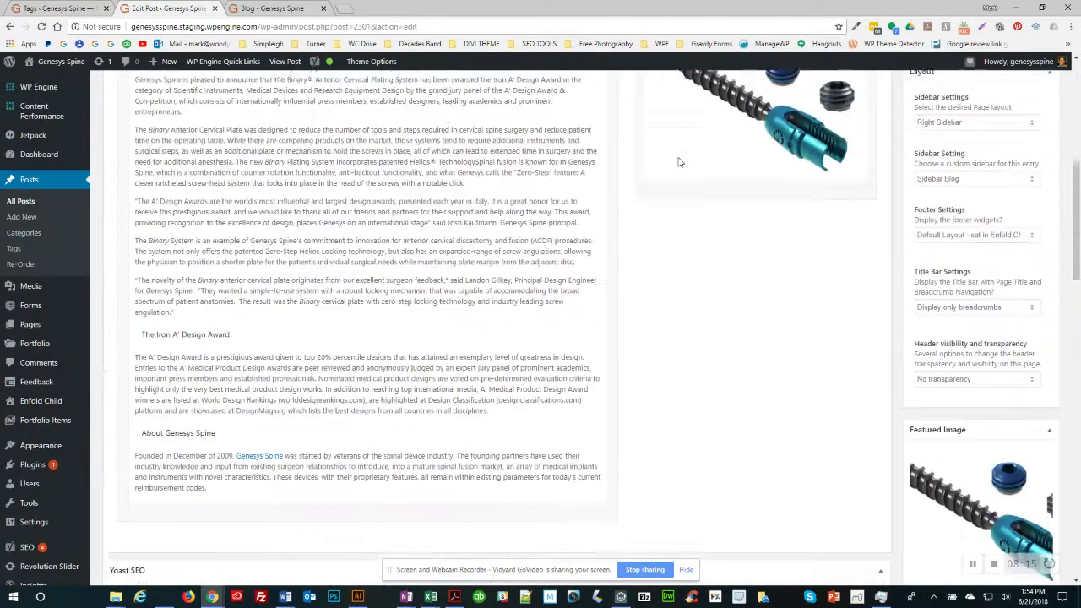
scroll(680, 162, up, 2)
scroll(536, 271, down, 11)
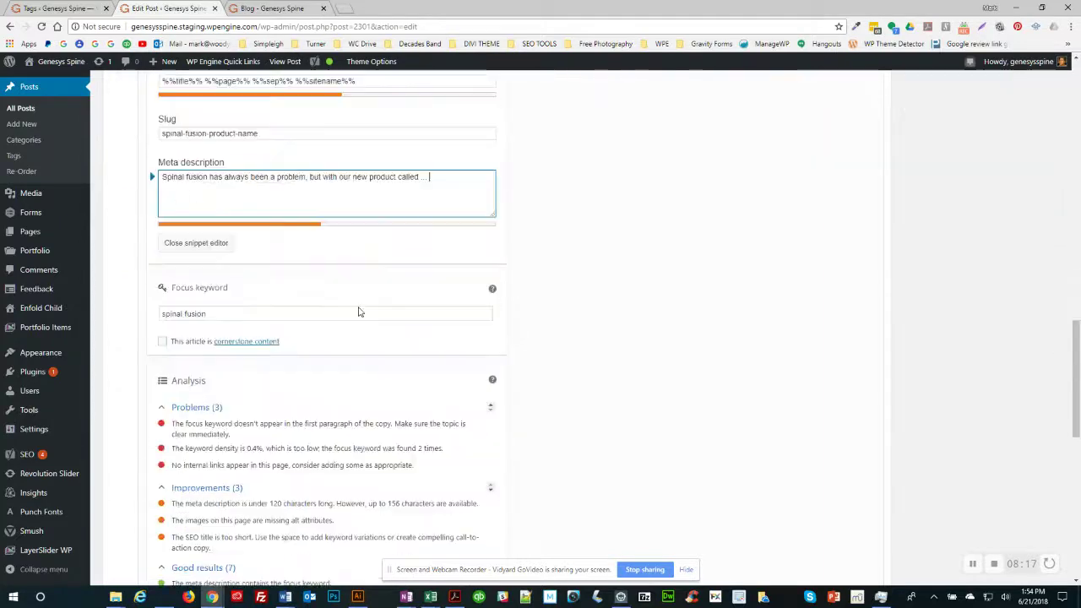
scroll(358, 313, down, 1)
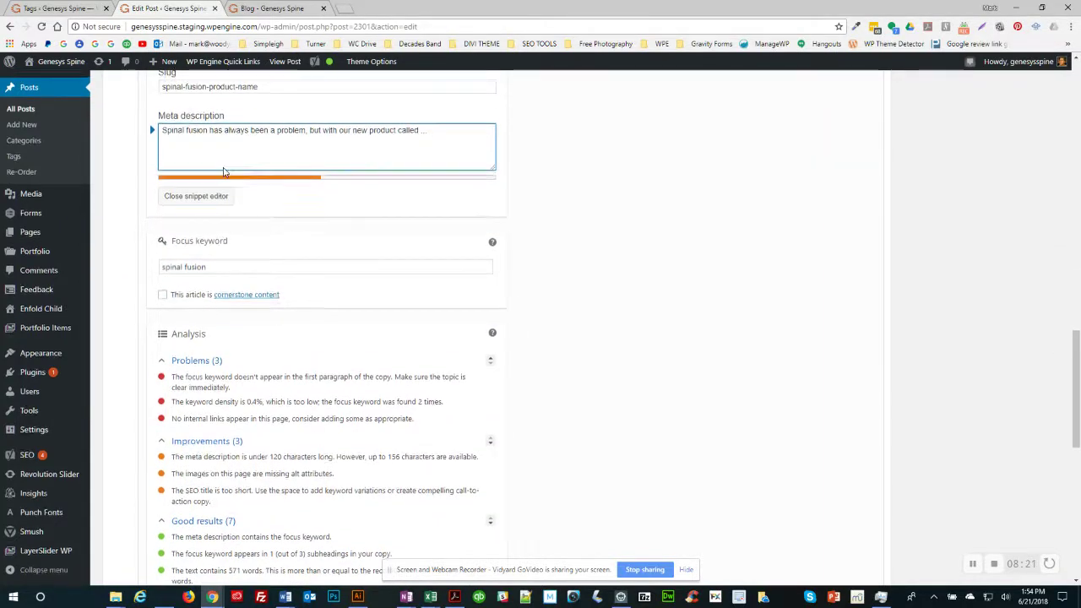
scroll(317, 314, up, 2)
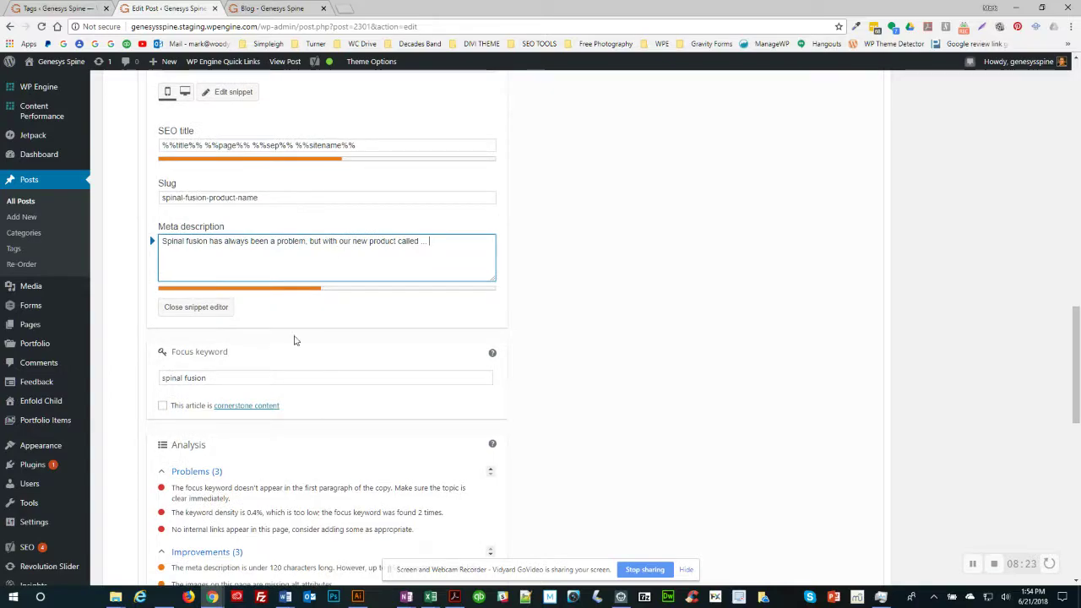
scroll(251, 406, down, 1)
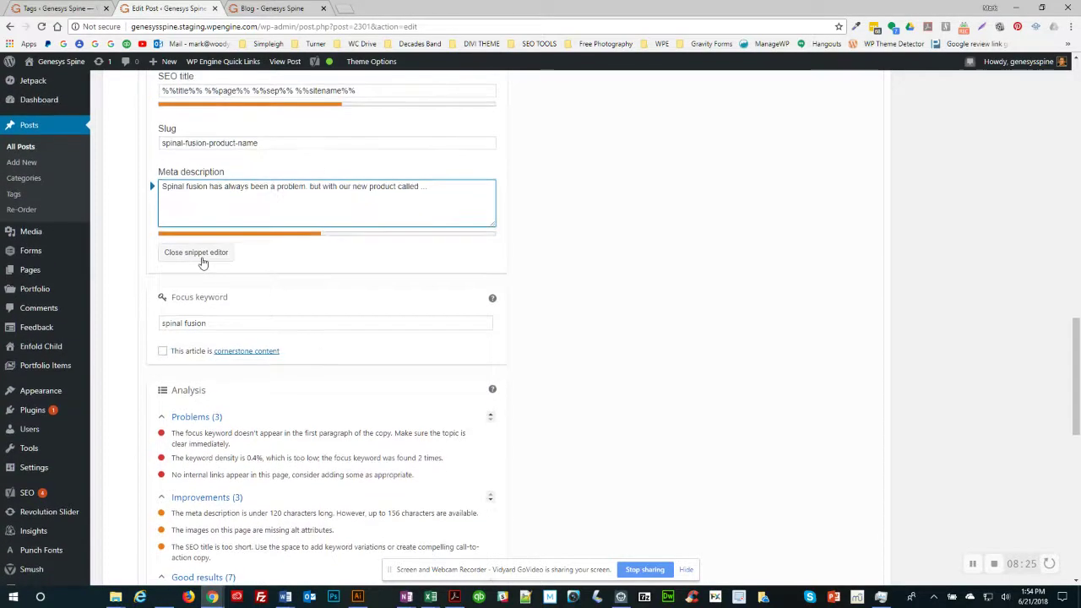
scroll(203, 263, up, 6)
scroll(203, 263, up, 15)
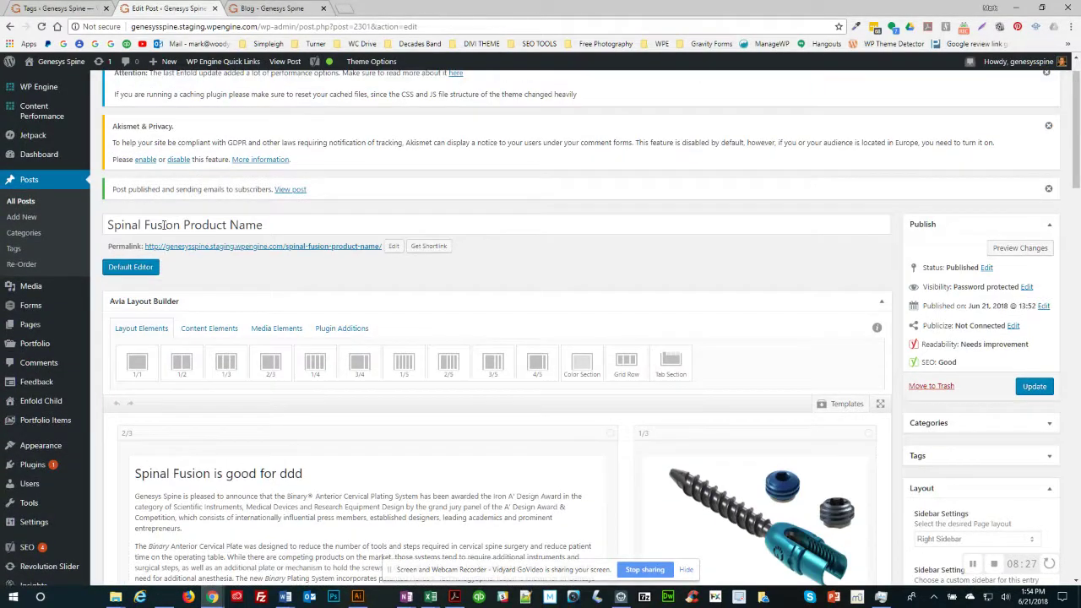
scroll(307, 516, down, 15)
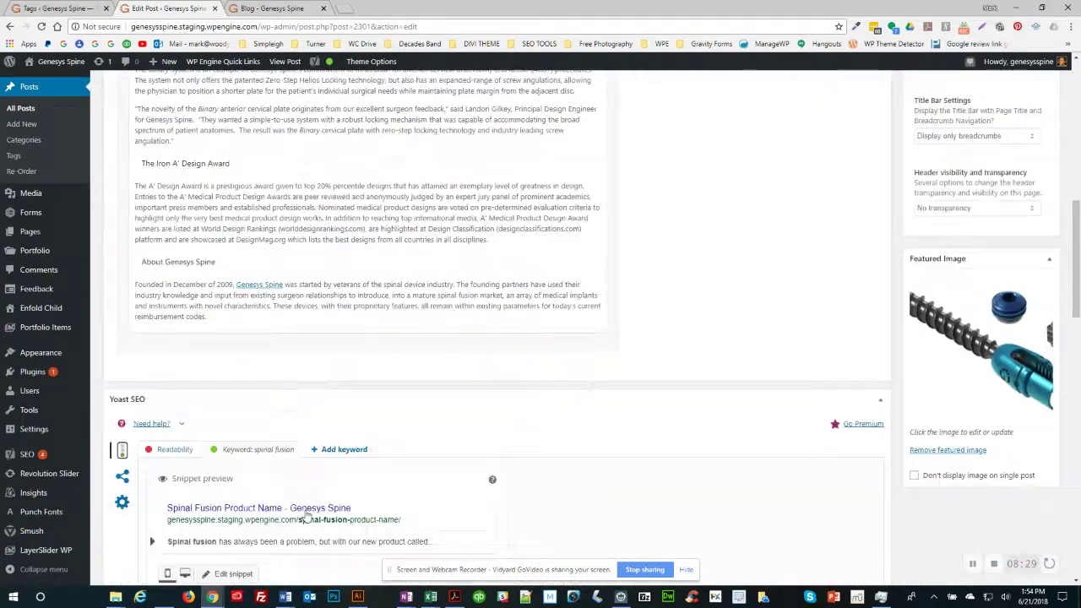
scroll(307, 516, down, 8)
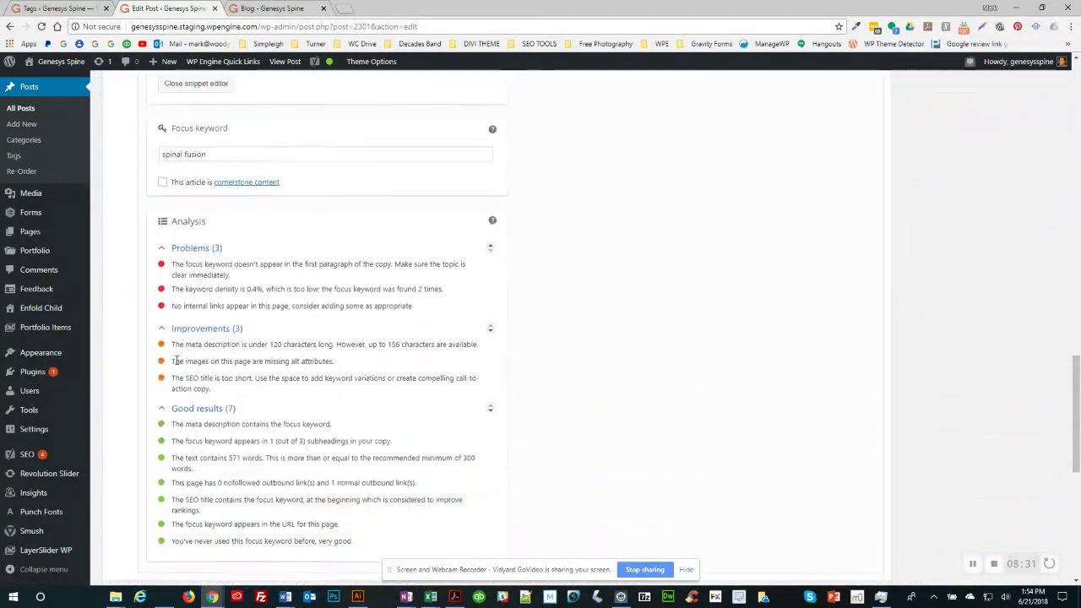
scroll(671, 323, up, 10)
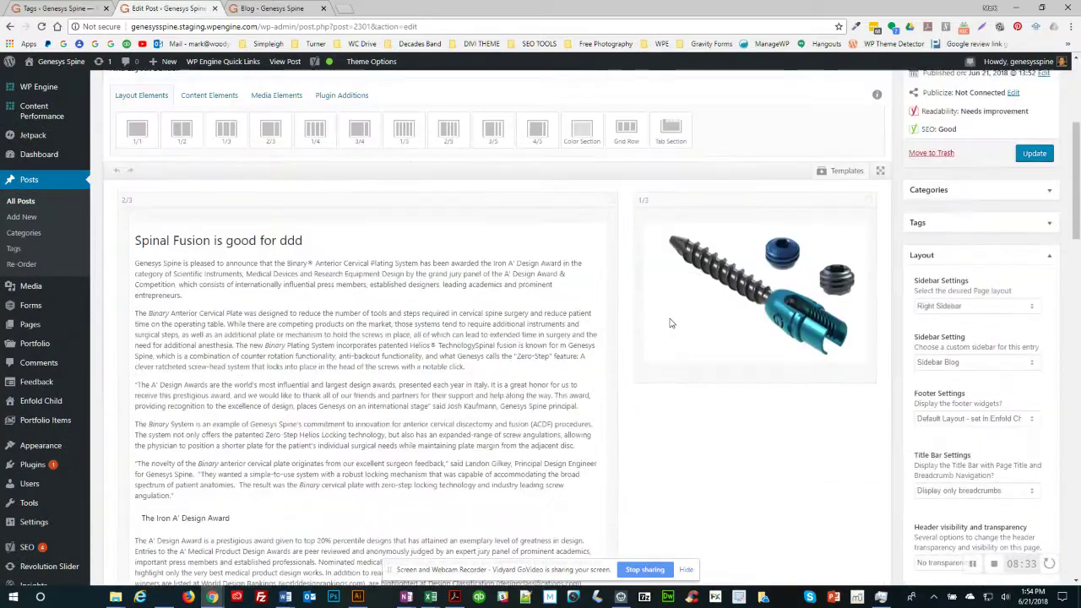
scroll(670, 322, up, 3)
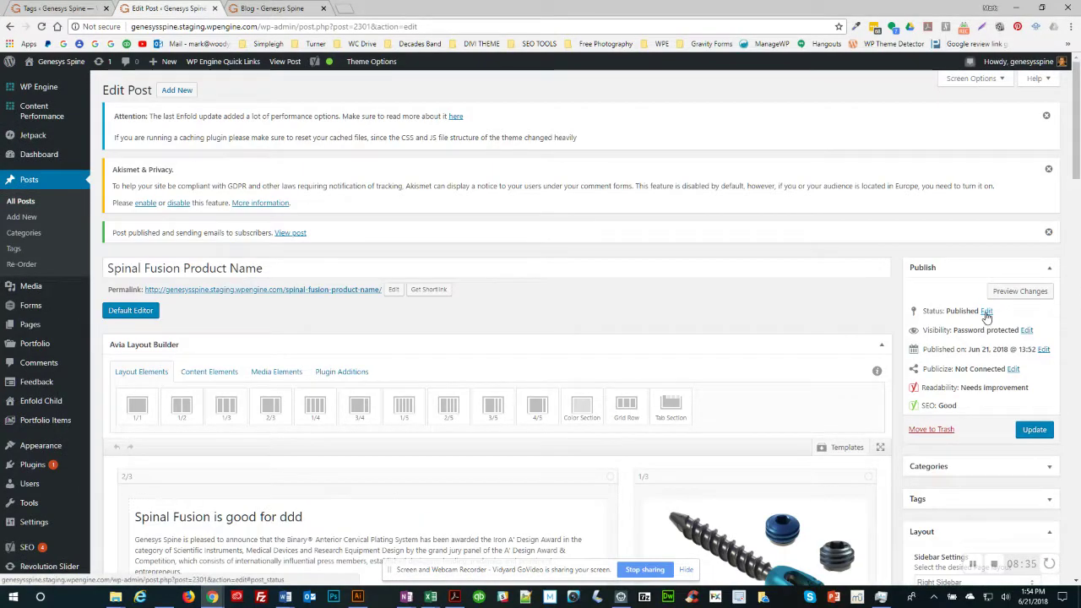
click(986, 311)
click(975, 330)
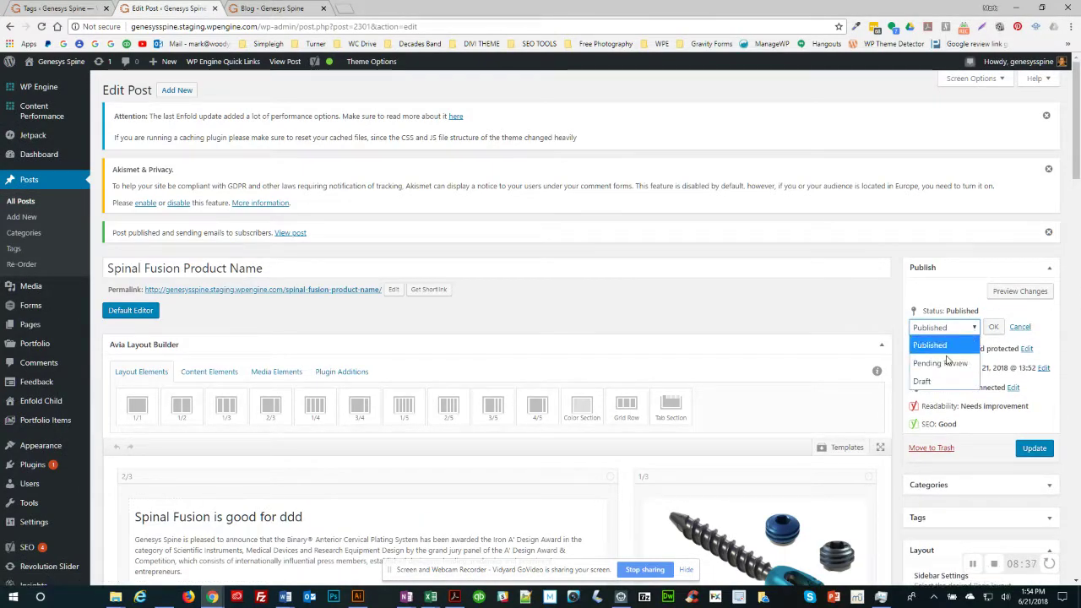
click(923, 381)
click(1033, 448)
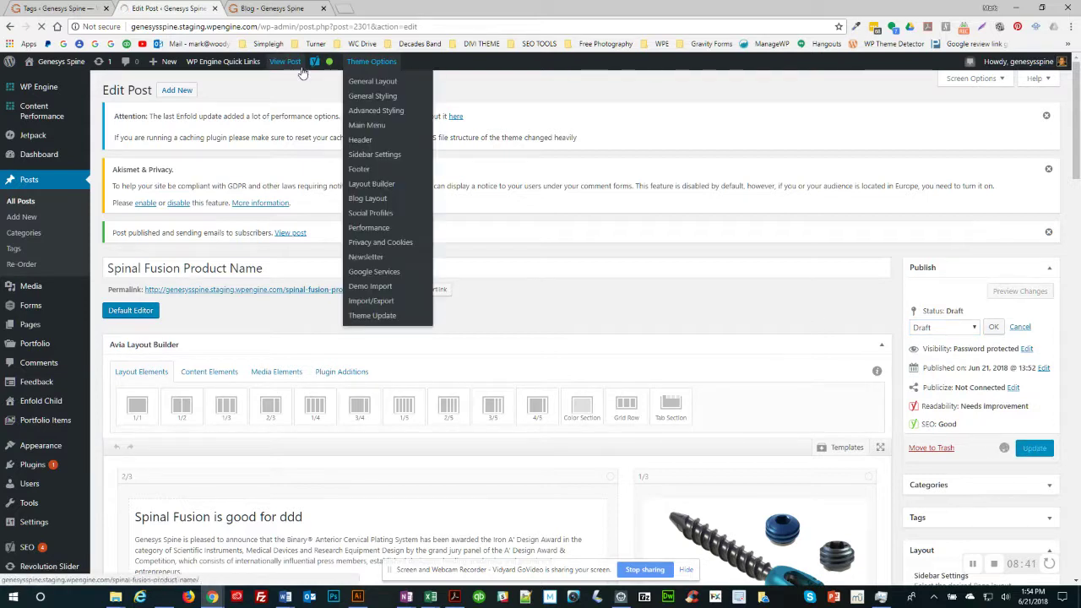
mouse_move(330, 68)
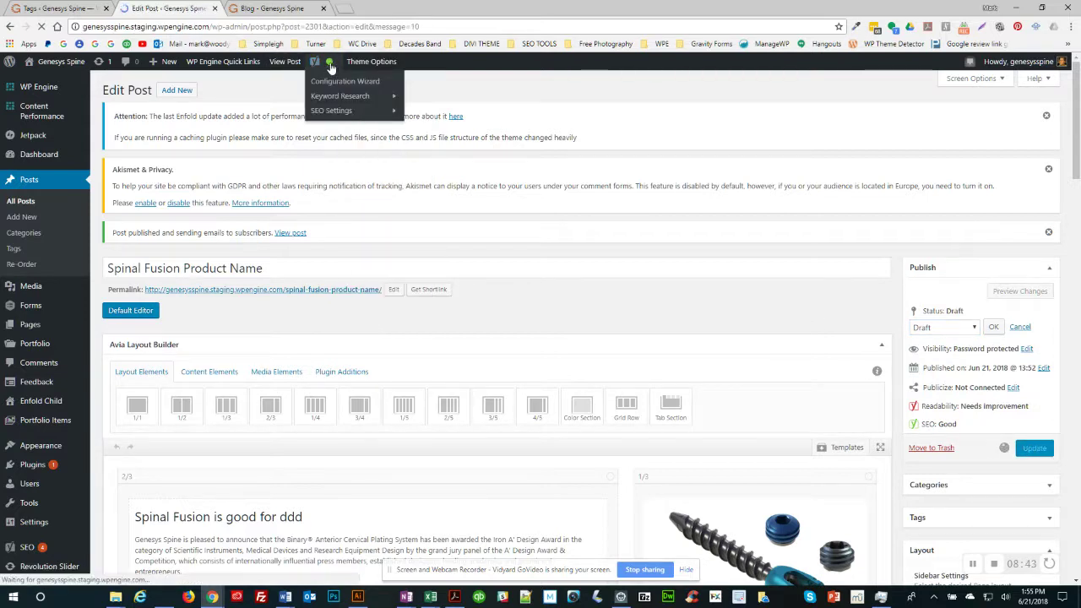
scroll(351, 295, down, 10)
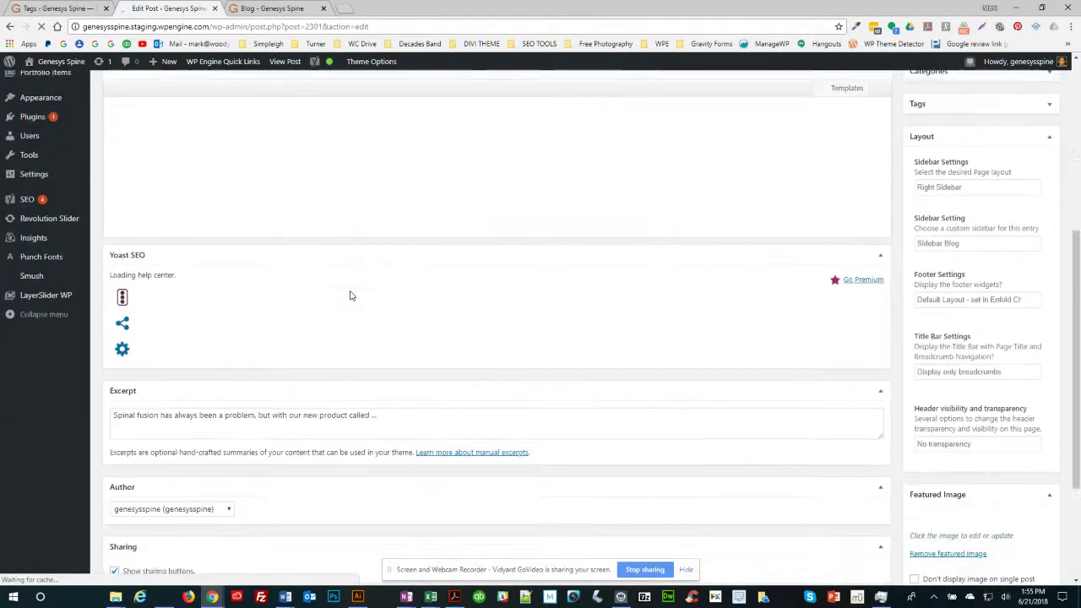
scroll(350, 294, down, 3)
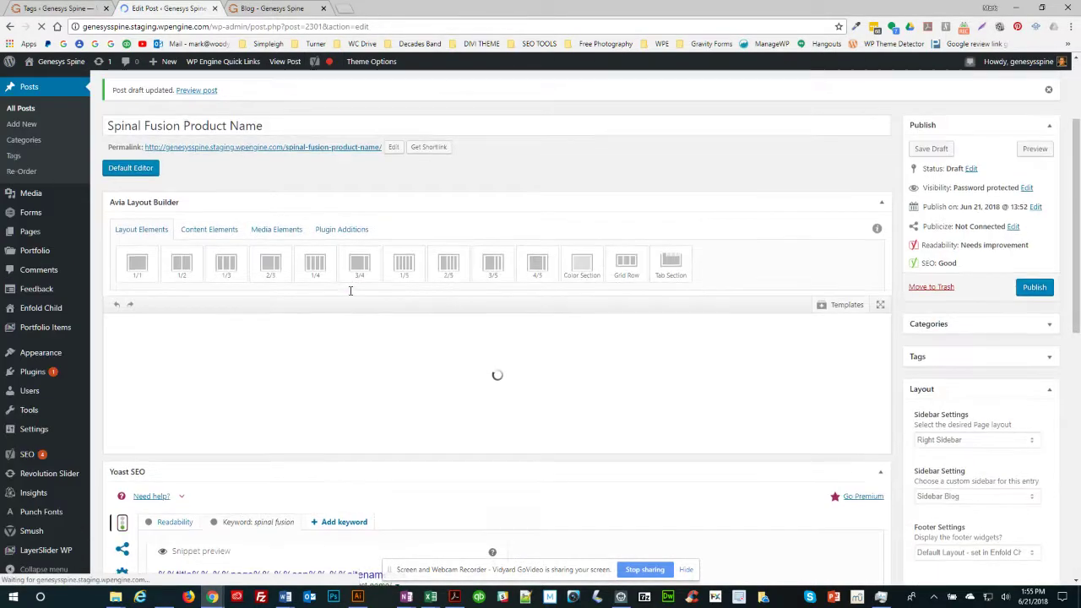
scroll(351, 296, down, 3)
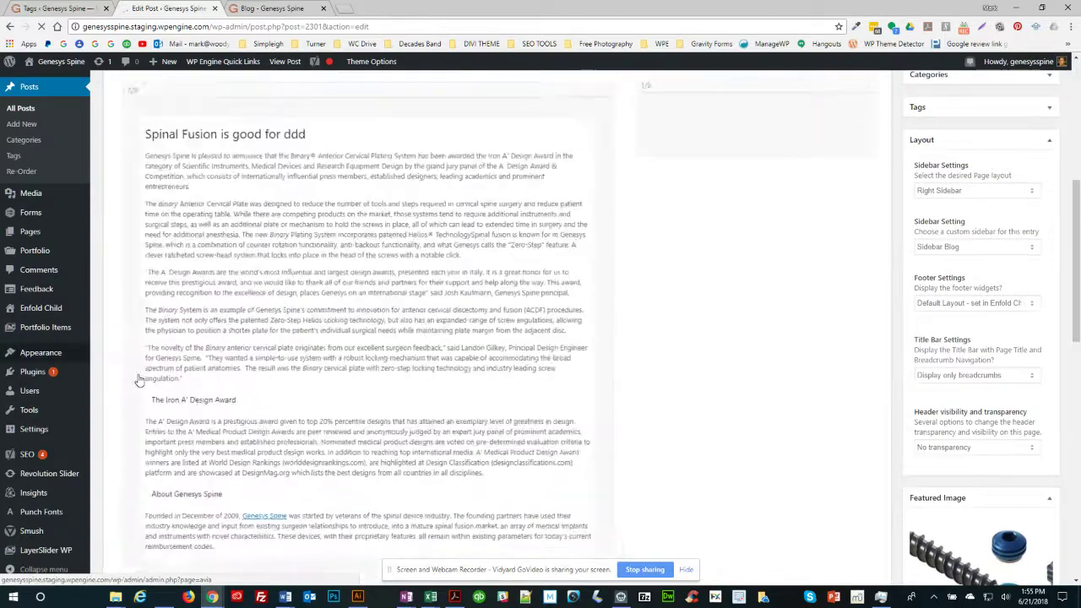
scroll(210, 406, down, 5)
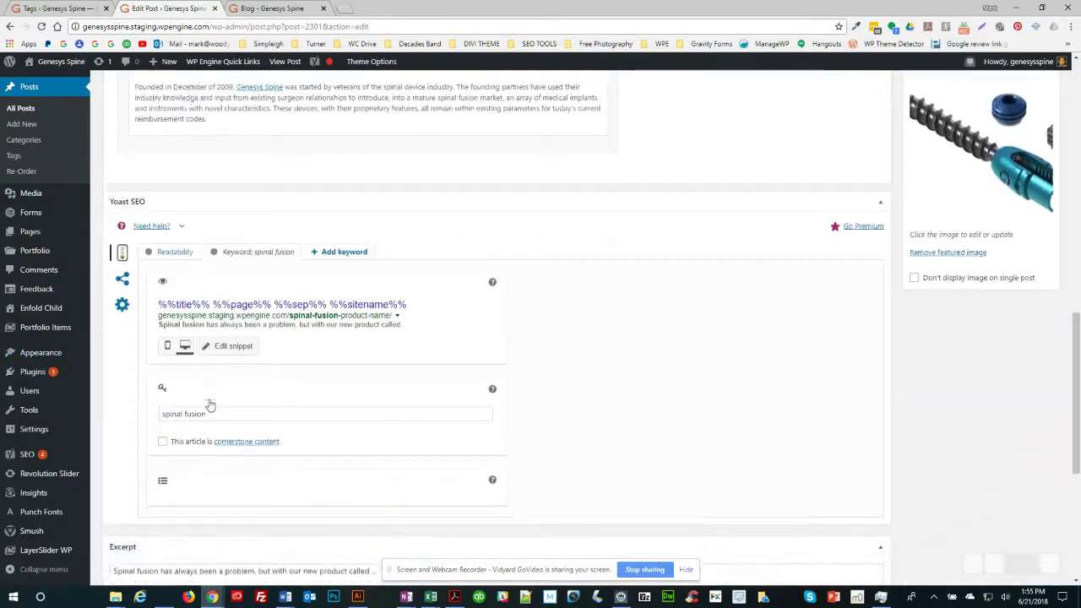
scroll(209, 405, down, 3)
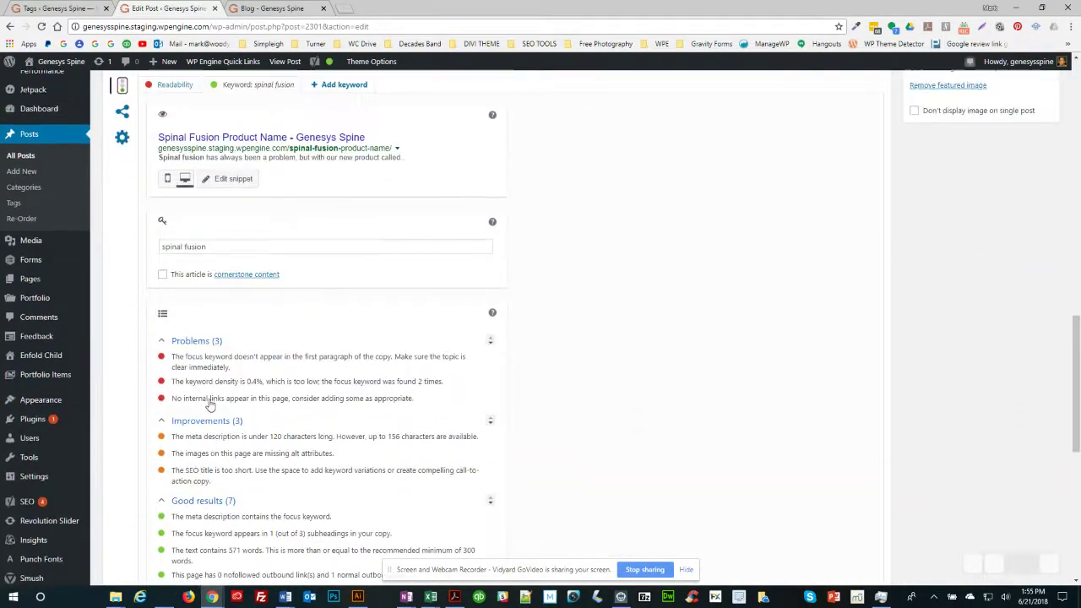
scroll(210, 402, down, 1)
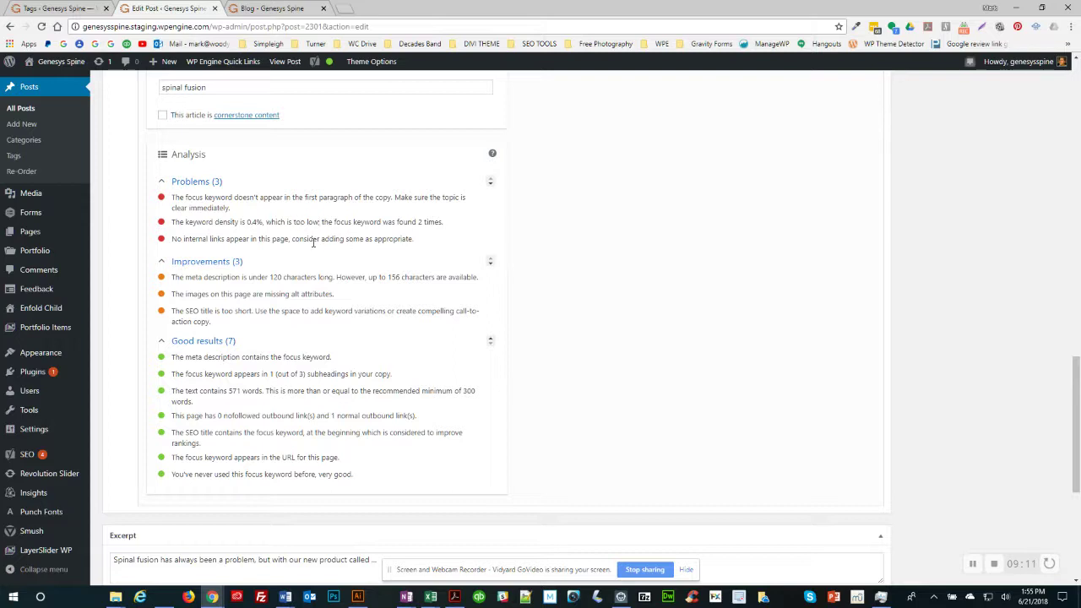
drag(186, 240, 350, 238)
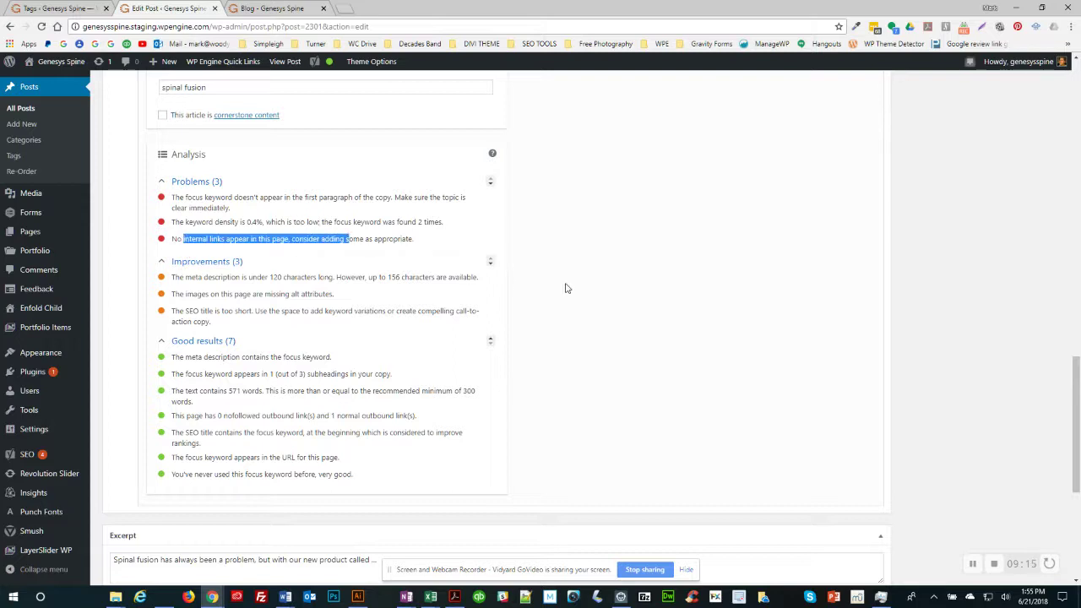
scroll(612, 308, up, 10)
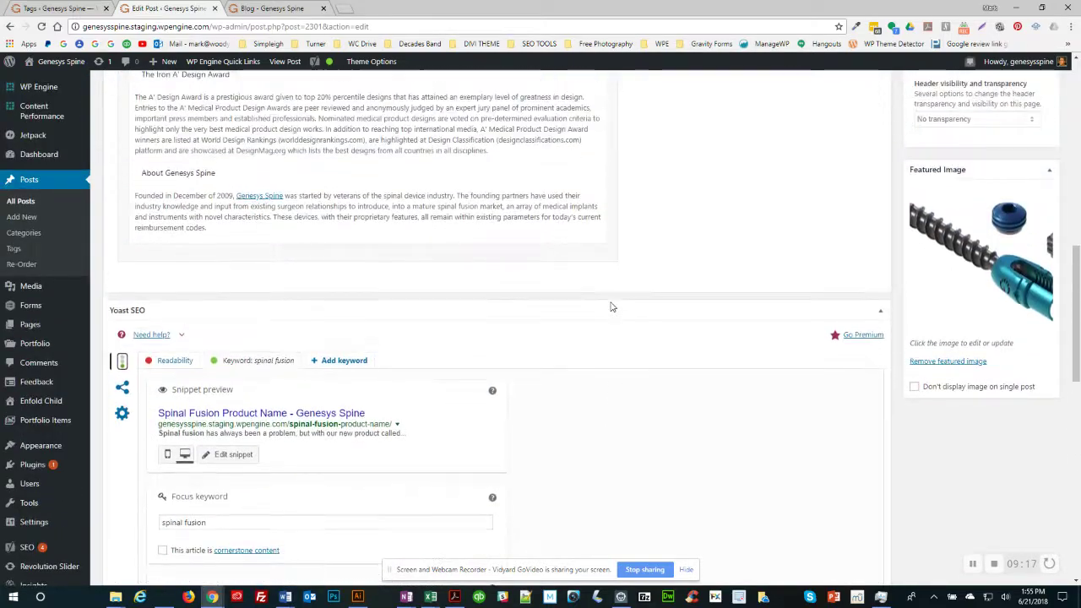
scroll(612, 307, up, 5)
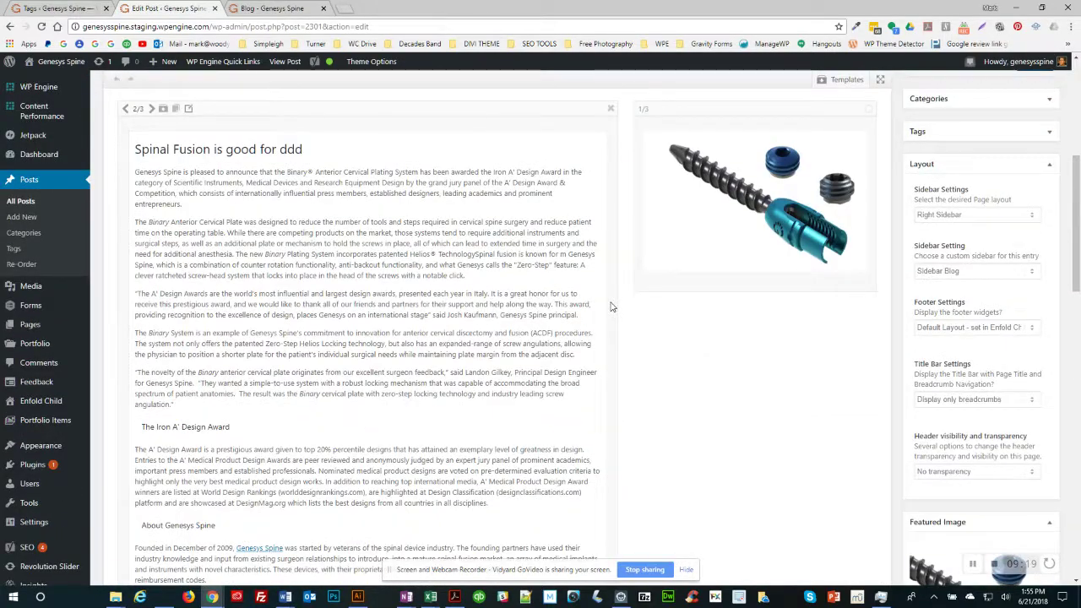
scroll(612, 307, up, 4)
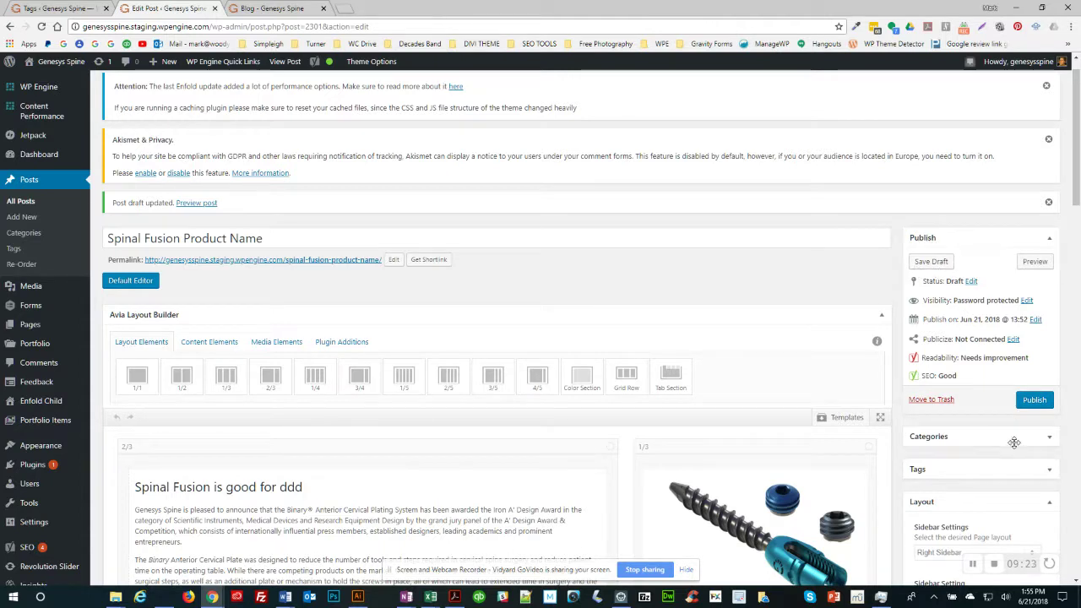
Step: Keep the post status as Draft and change its visibility from password protected to Public
click(971, 282)
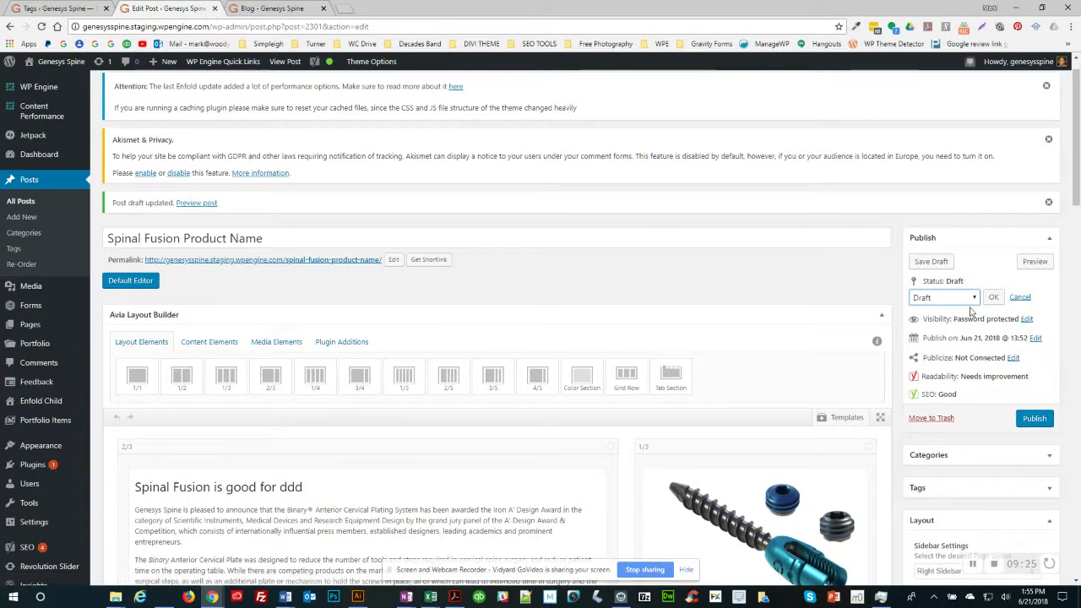
click(974, 298)
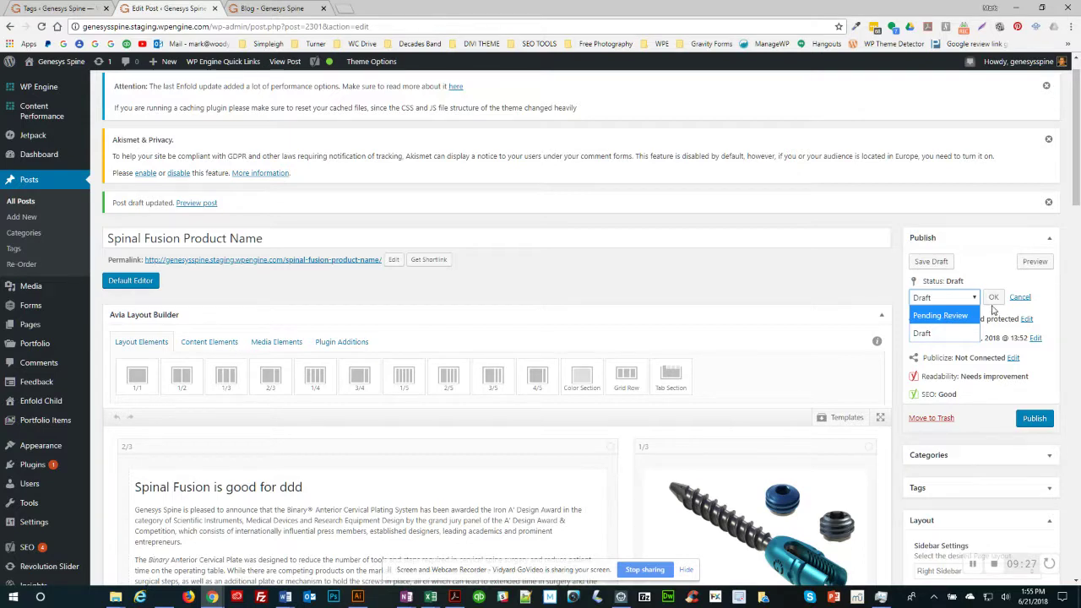
click(997, 308)
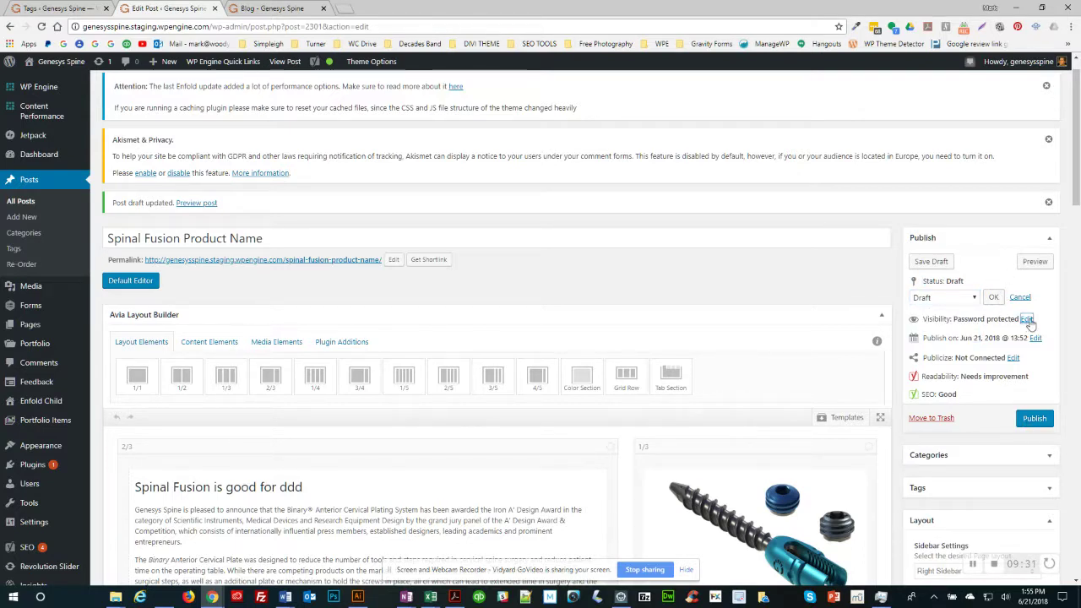
click(1026, 319)
click(914, 333)
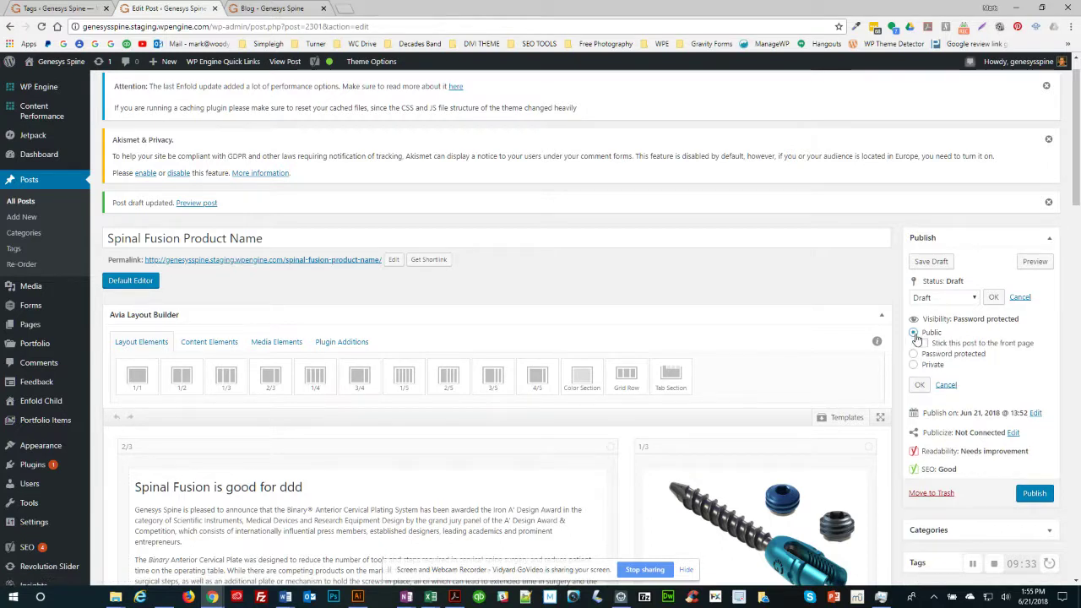
click(919, 385)
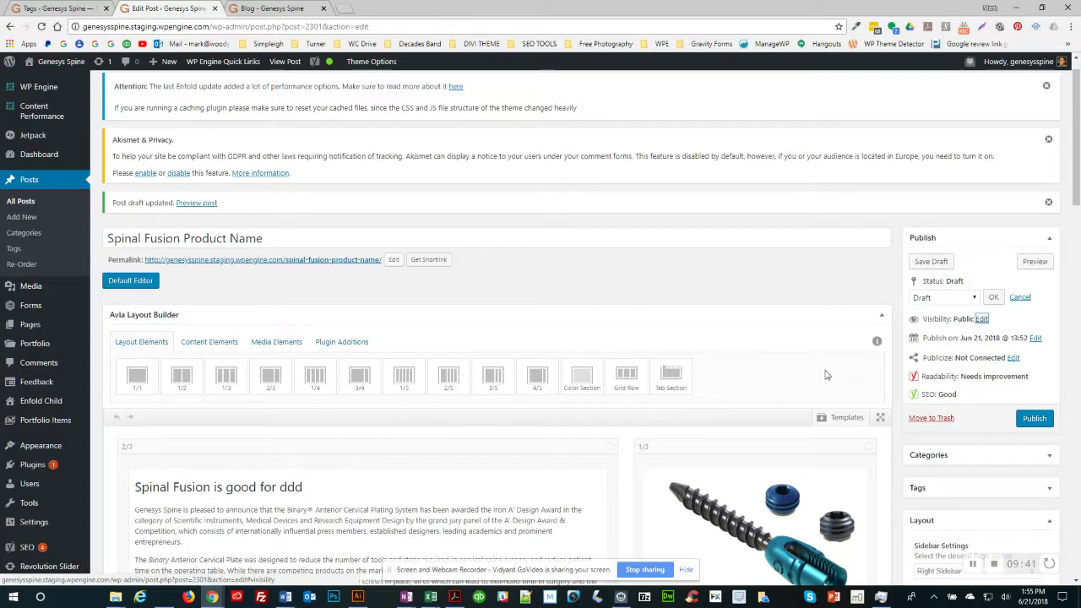
scroll(827, 375, down, 1)
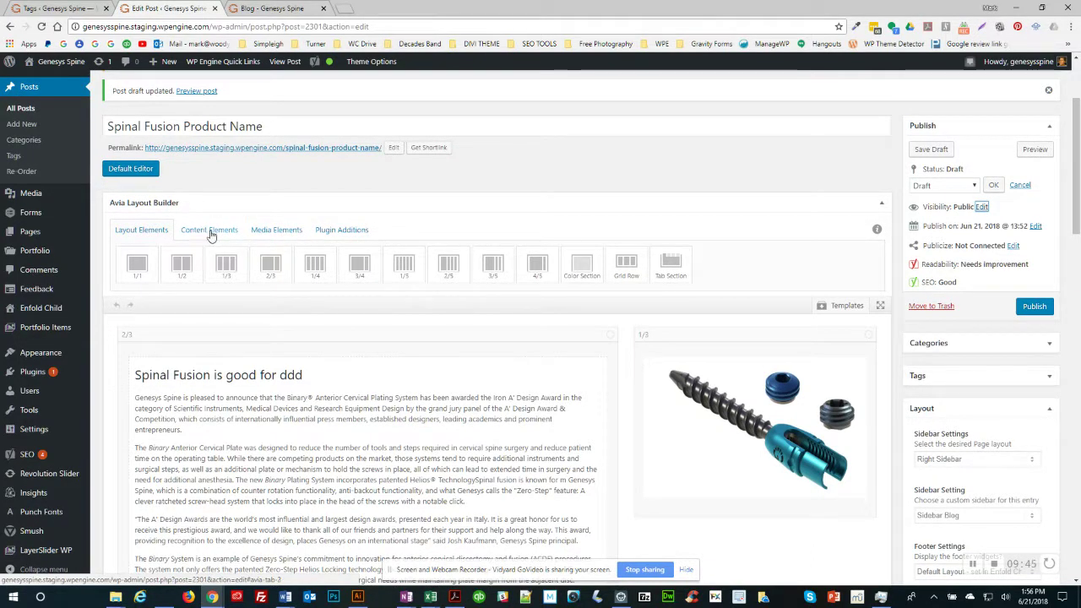
Step: Drag a Video element from Media Elements into the 1/3 column above the implant image
click(278, 231)
drag(226, 269, 144, 369)
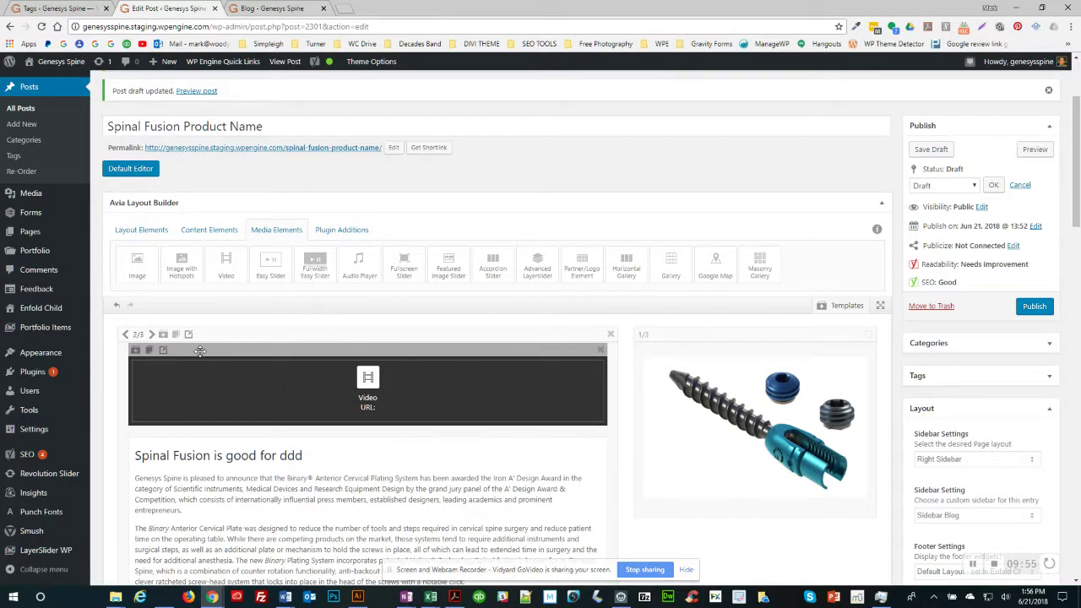
drag(200, 351, 652, 350)
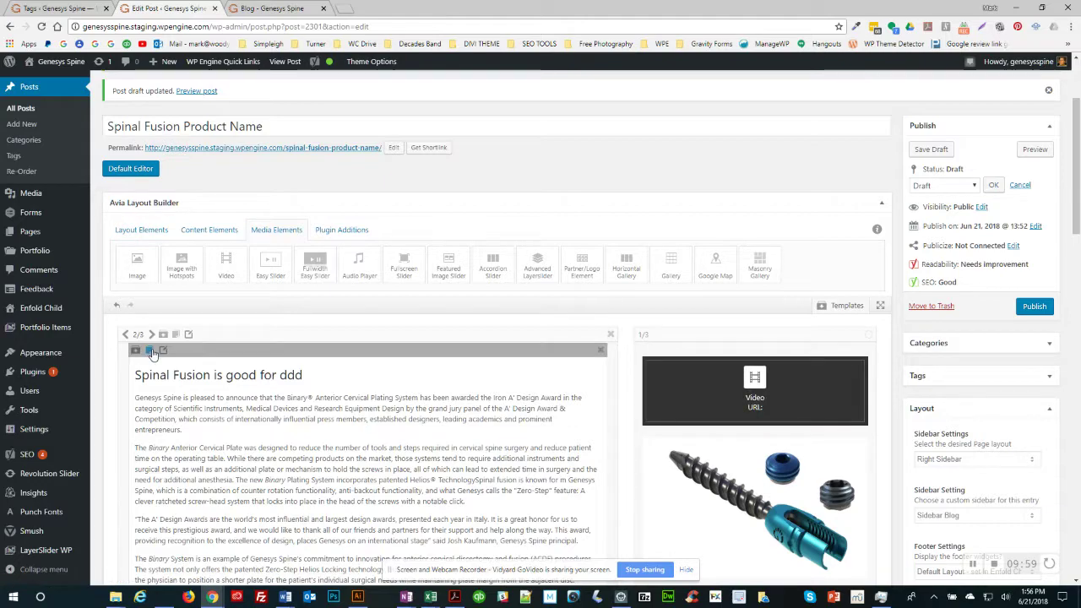
scroll(338, 372, down, 2)
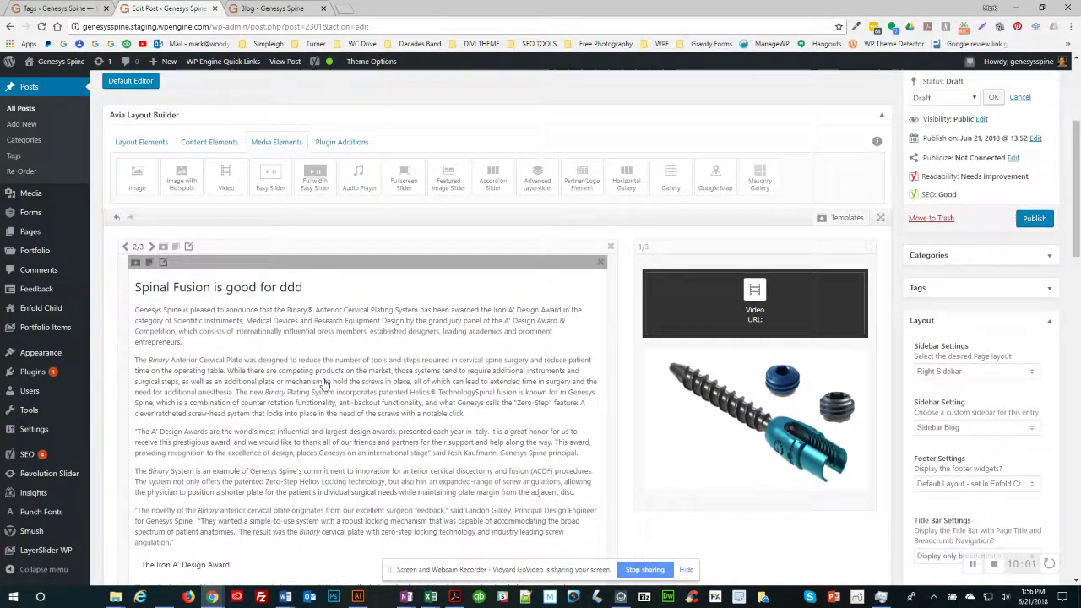
scroll(347, 326, up, 2)
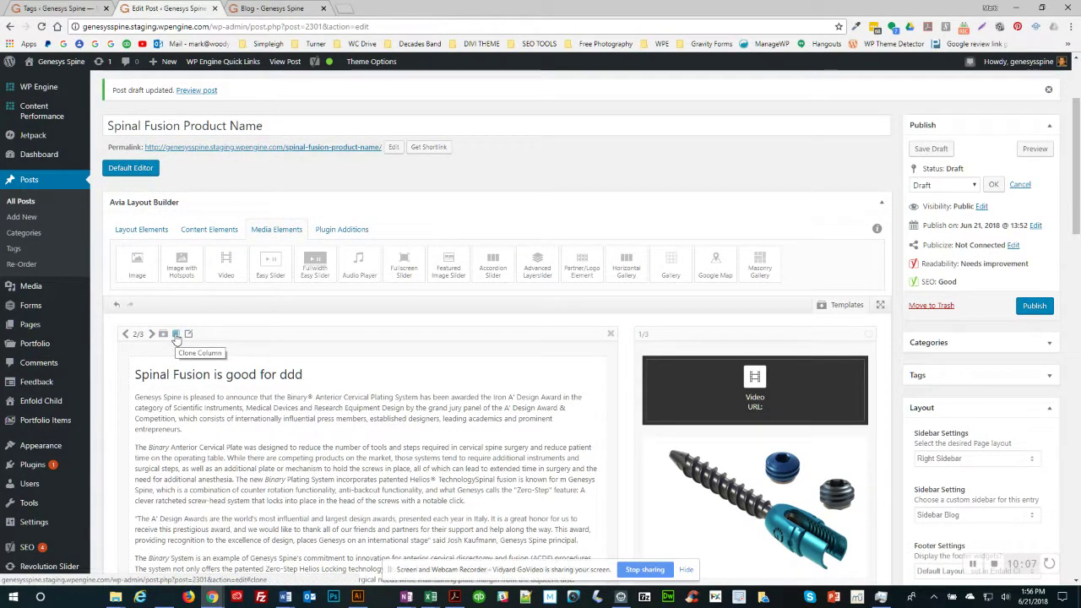
Step: Clone the article text column and shrink the copy's width
click(176, 336)
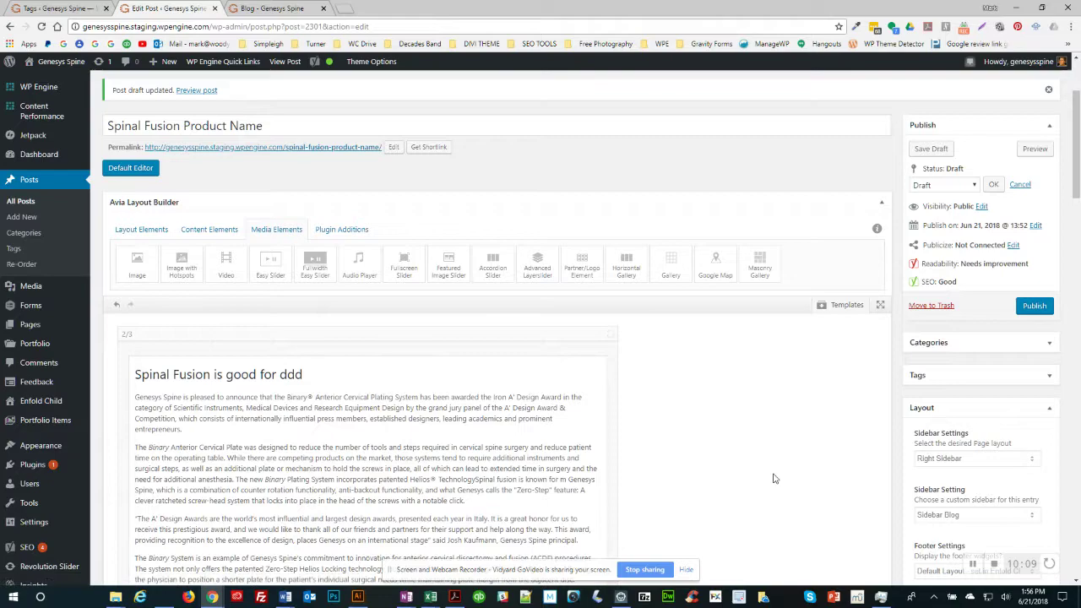
scroll(775, 476, down, 3)
scroll(777, 479, down, 4)
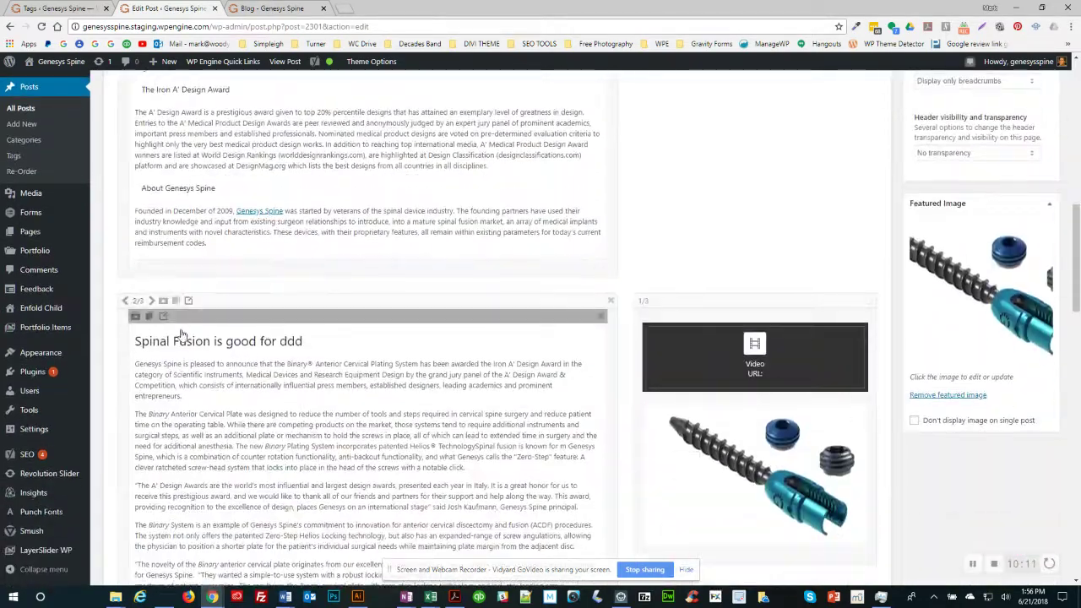
click(125, 304)
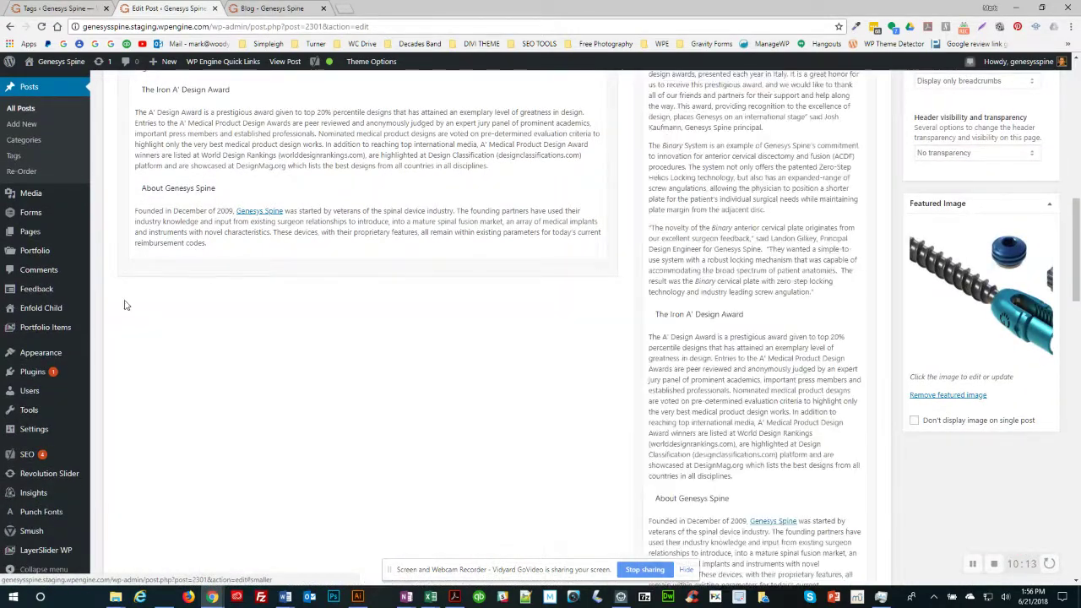
scroll(432, 305, up, 5)
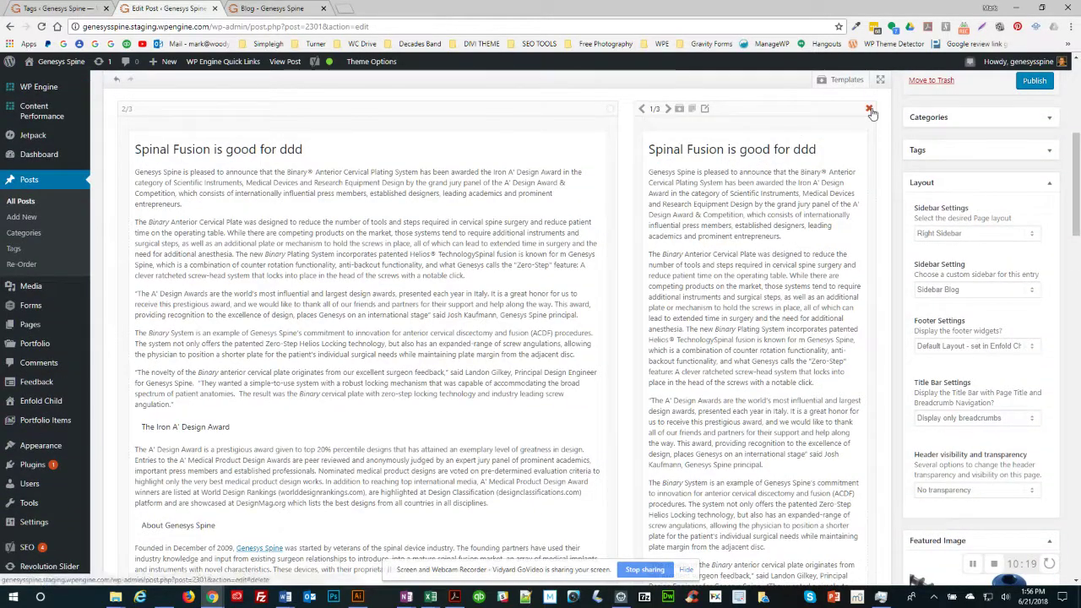
Step: Delete the extra duplicate, clone the article again and narrow the copy to 1/3
click(869, 109)
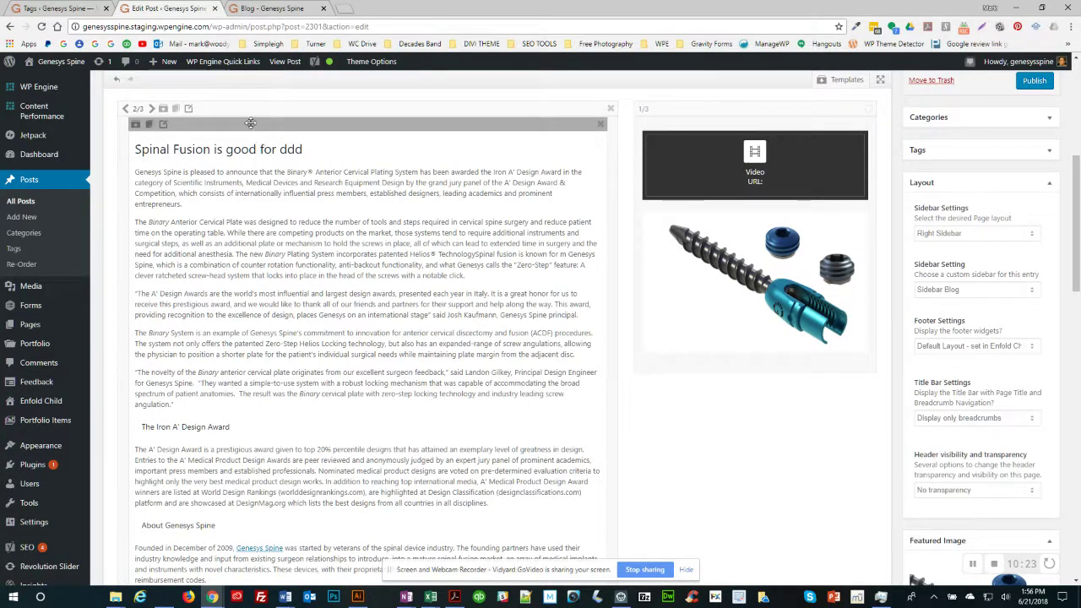
click(177, 110)
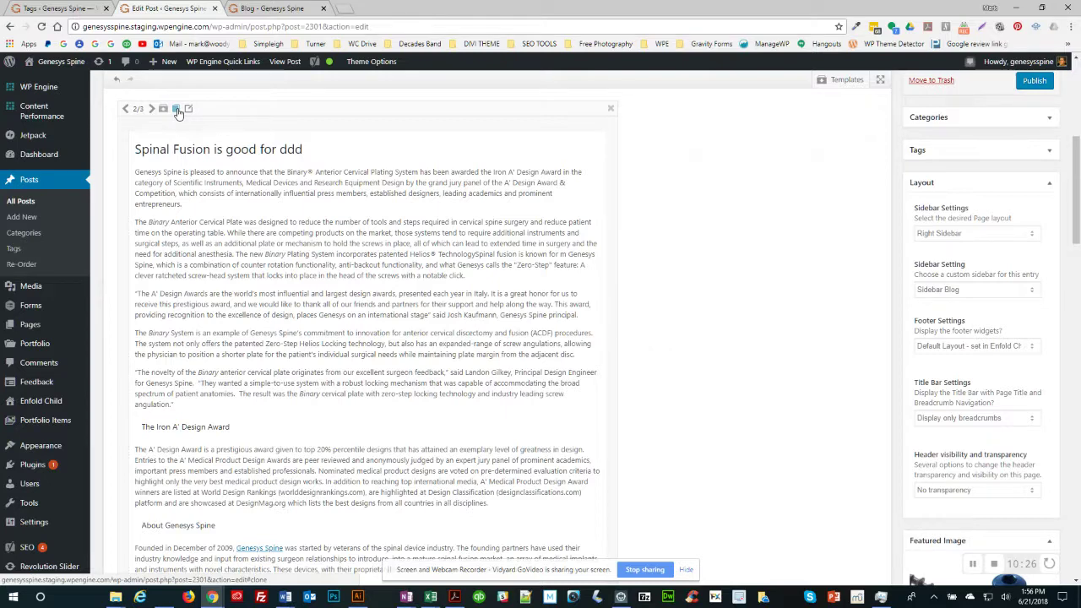
click(124, 110)
click(124, 110)
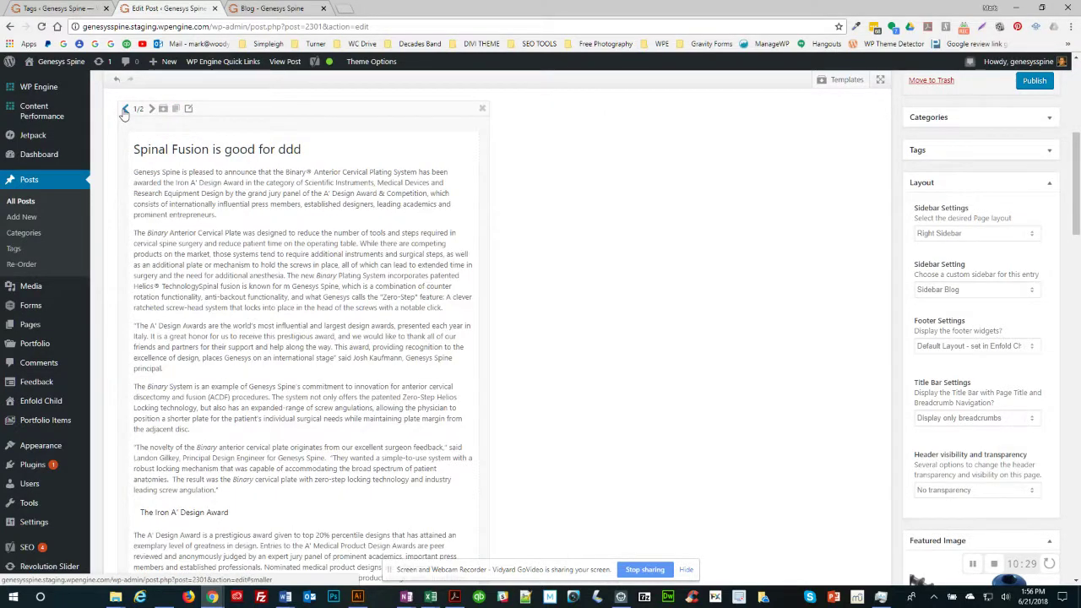
click(124, 109)
click(124, 110)
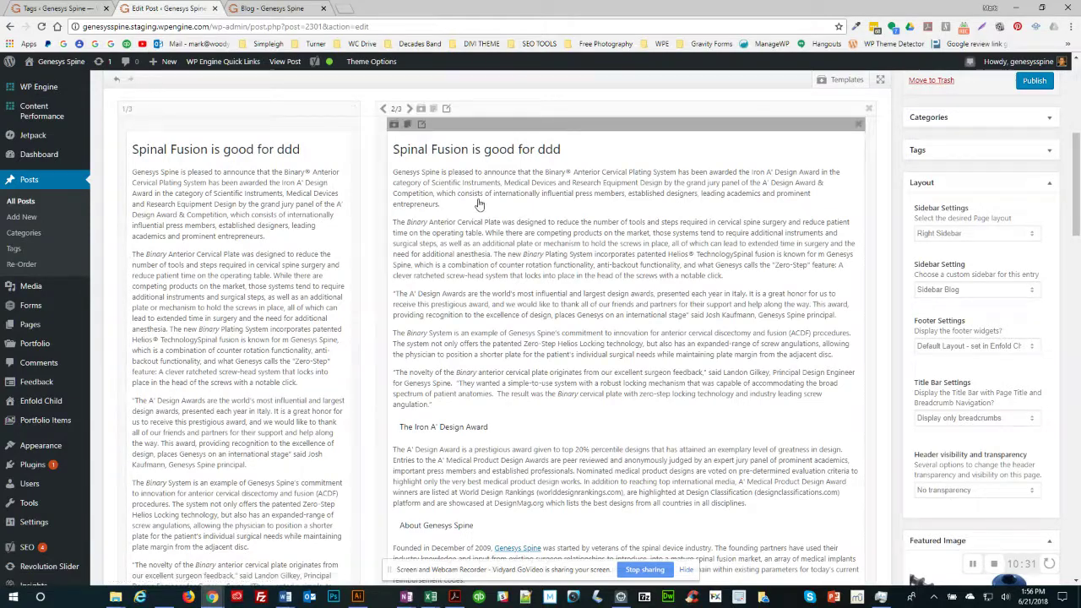
scroll(476, 208, down, 6)
Step: Move the Video element to the top of the layout and delete the text element beneath it
scroll(479, 205, down, 2)
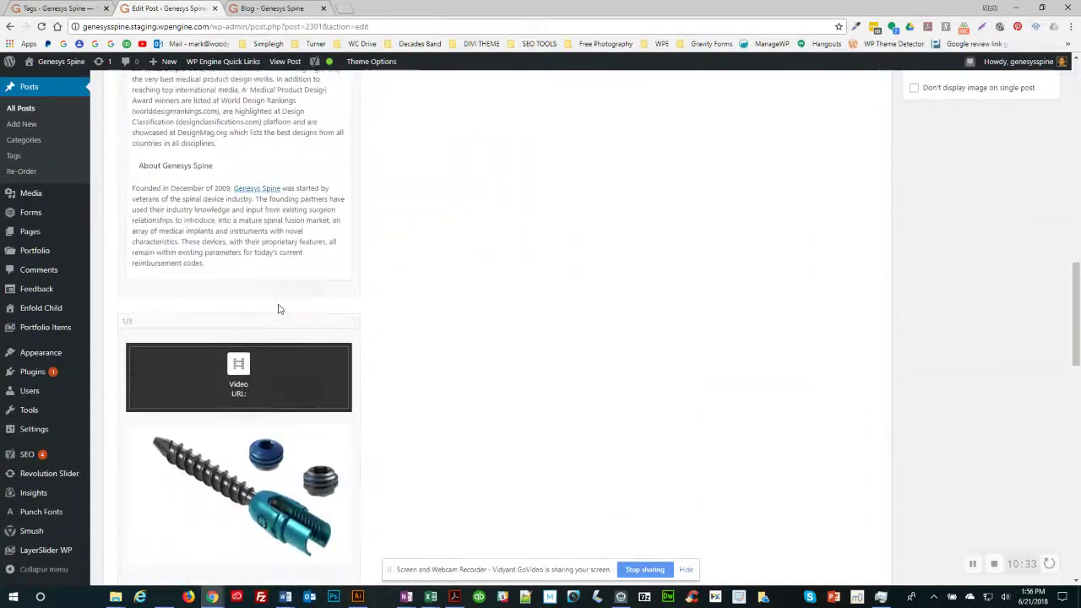
drag(208, 330, 139, 211)
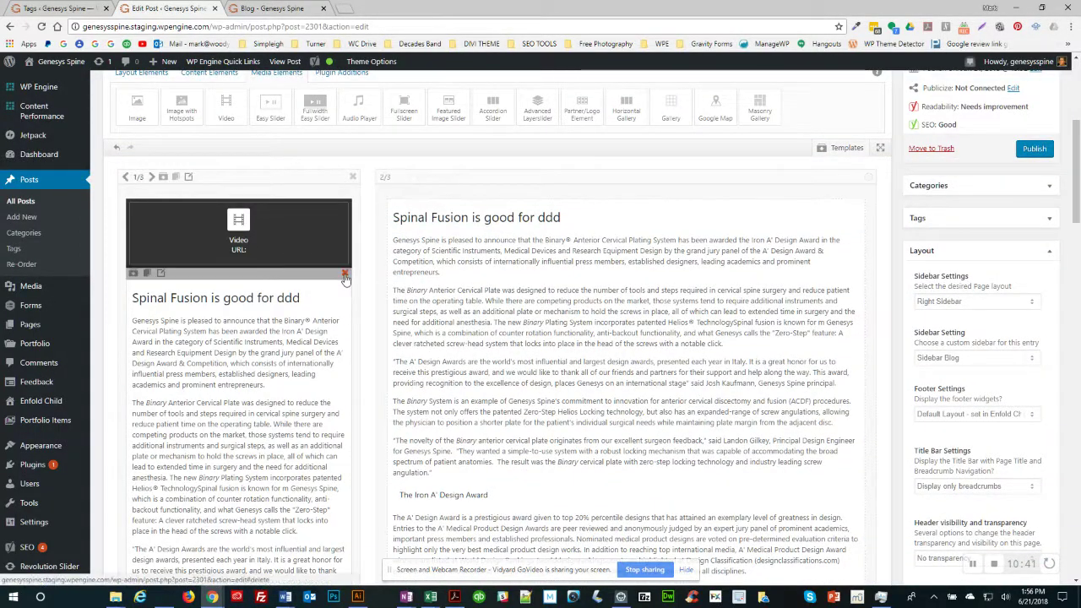
click(345, 275)
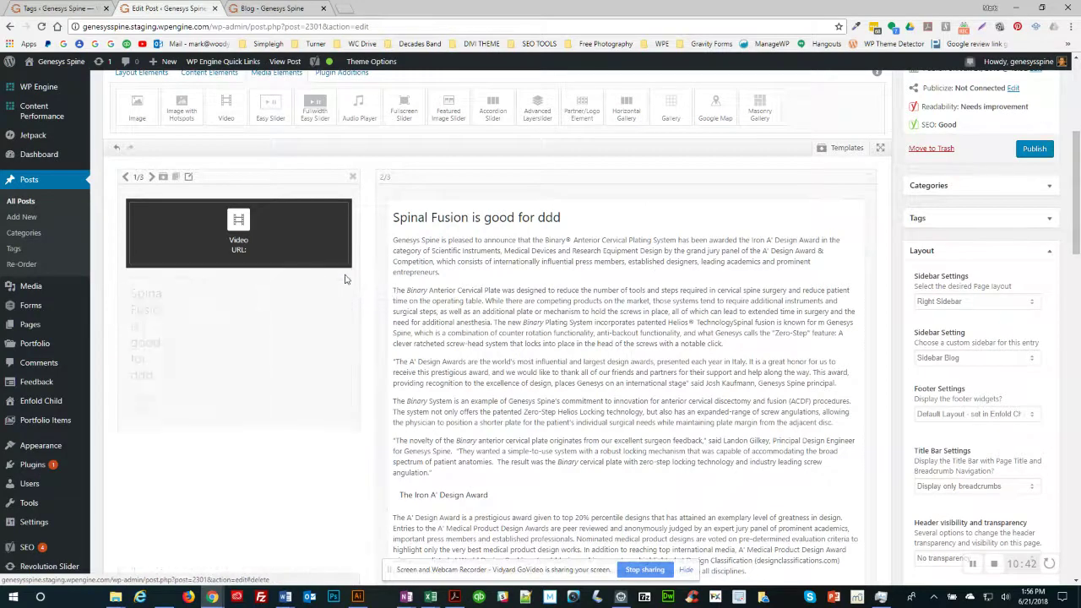
Step: Widen the Video element's column step by step to full width 1/1
click(151, 179)
click(151, 178)
click(151, 178)
click(151, 179)
click(151, 179)
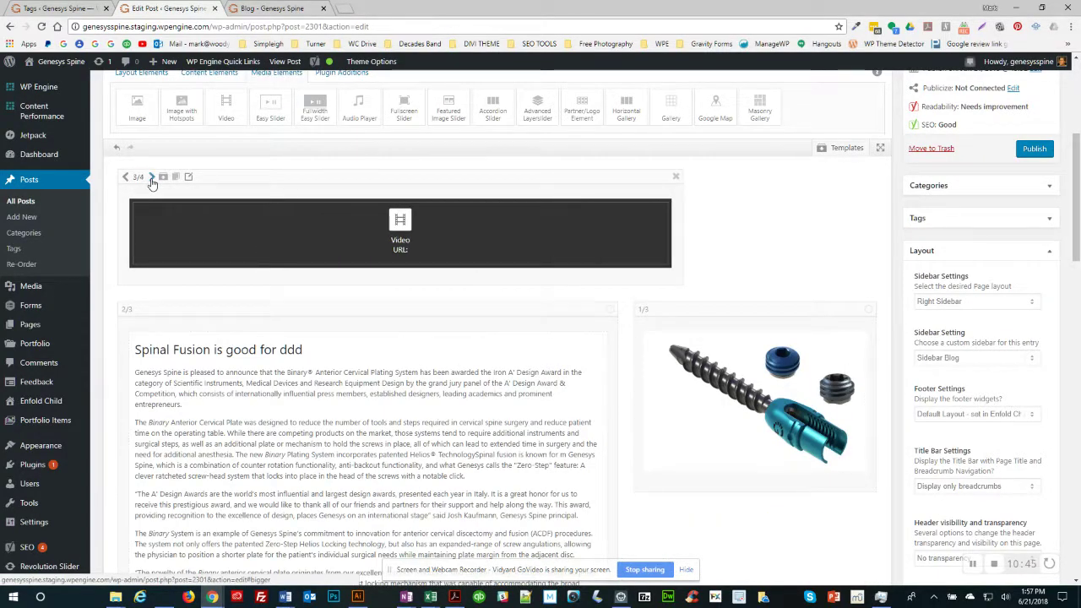
click(151, 178)
click(151, 178)
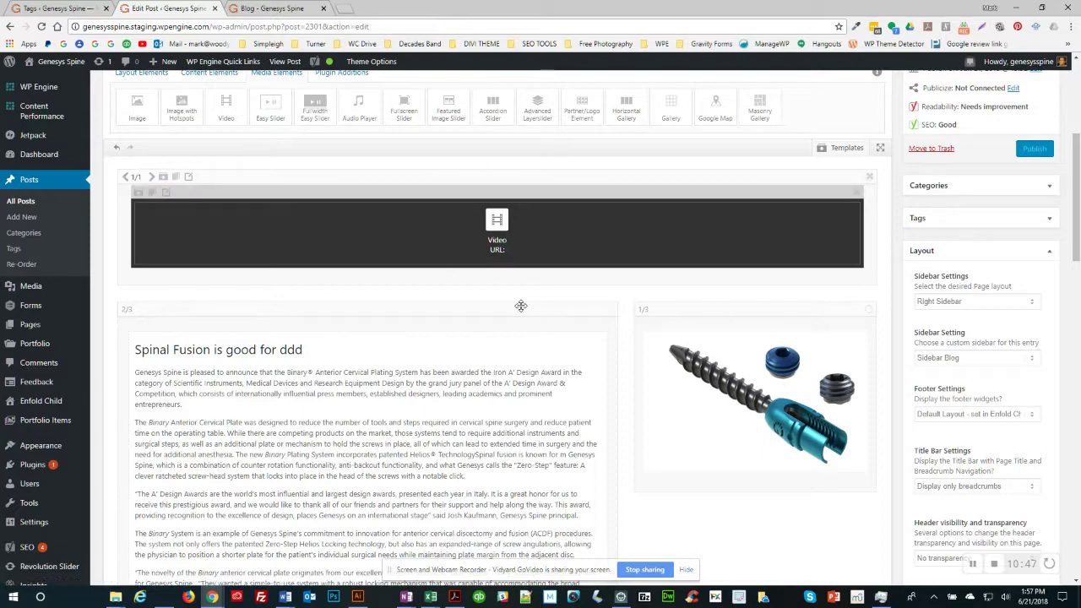